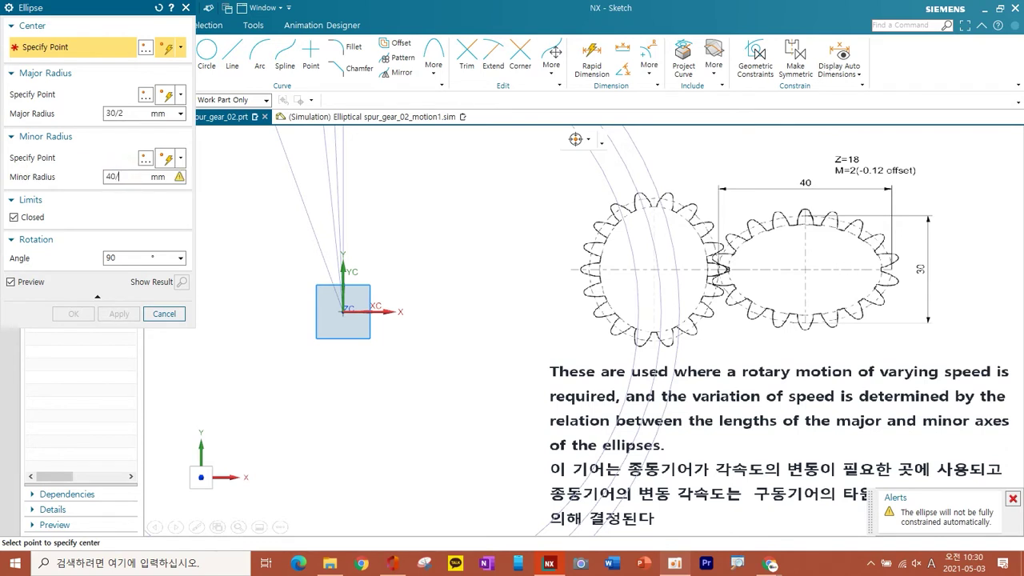
Create a closed ellipse centred on the sketch origin with major radius 30/2, minor radius 40/2 and a 90° rotation
left_click(342, 311)
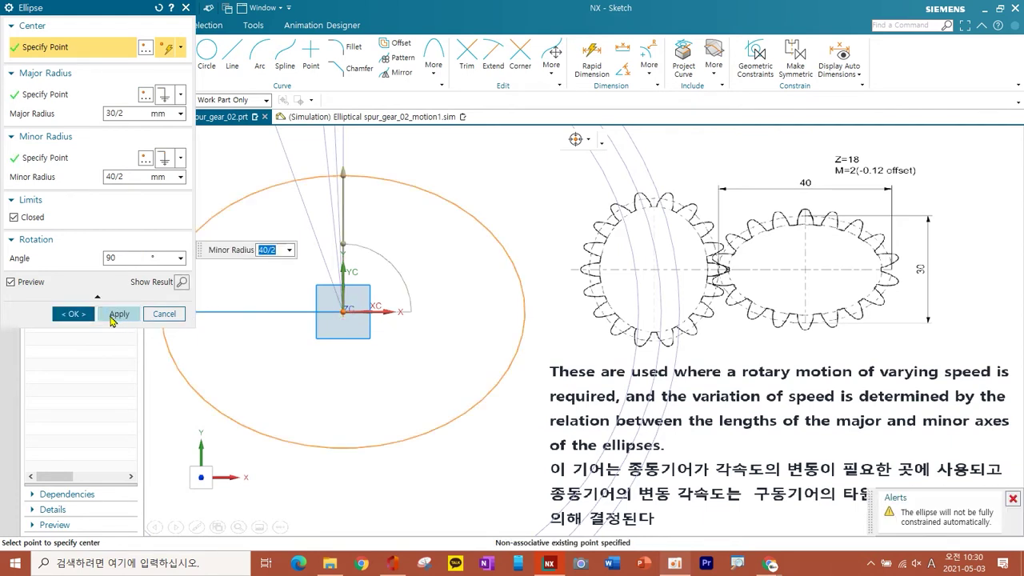
left_click(122, 256)
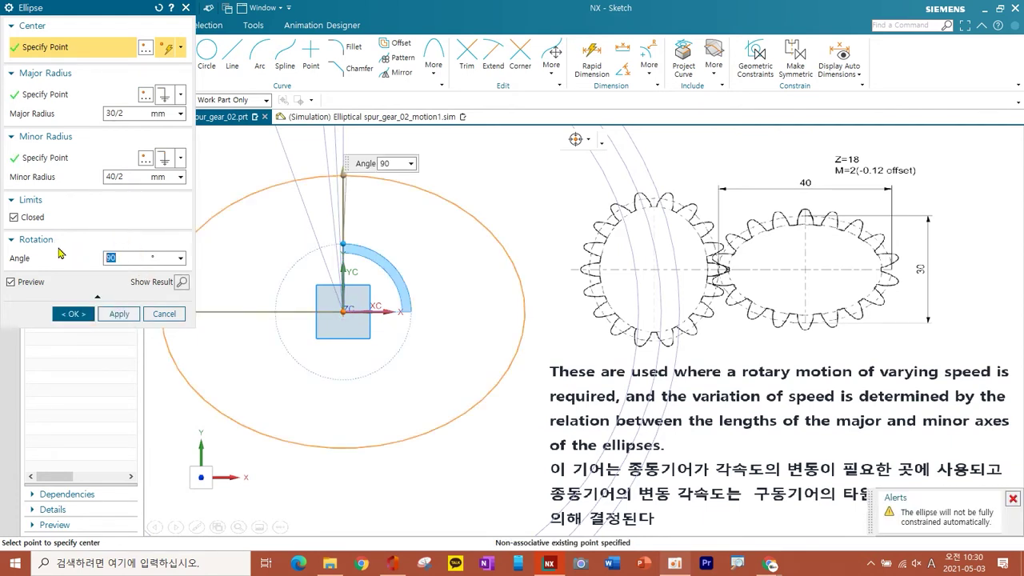
left_click(74, 313)
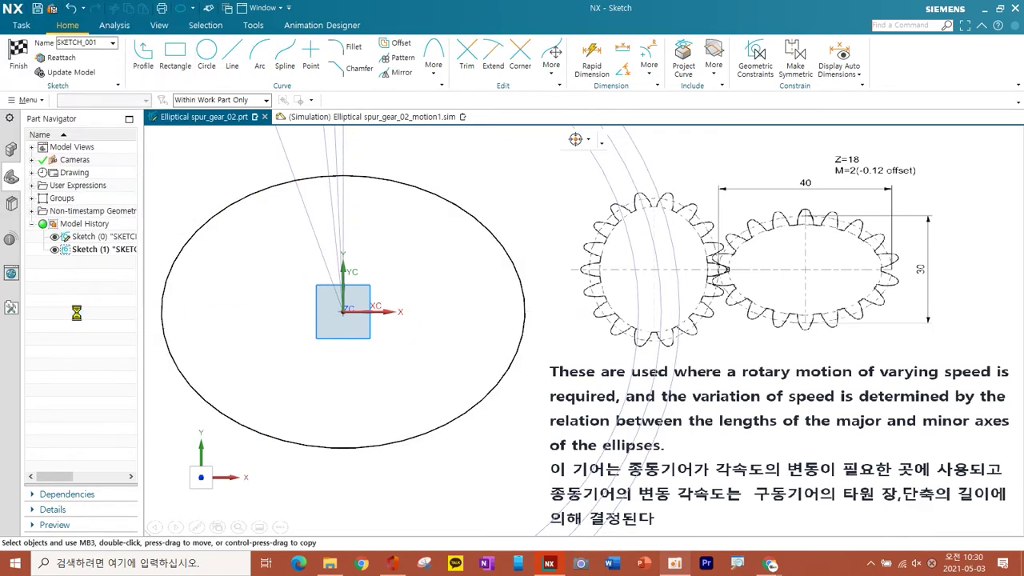
Copy the ellipse with Move Object, rotating the single copy 90° about the ellipse's centre
scroll(284, 292, "up", 2)
middle_click_drag(284, 292, 315, 318, "shift")
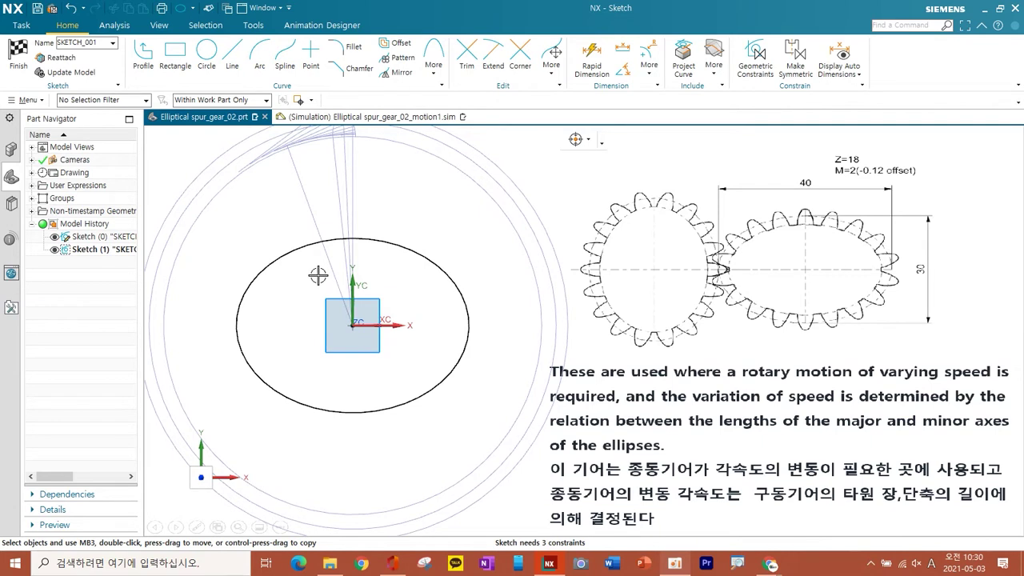
left_click(254, 25)
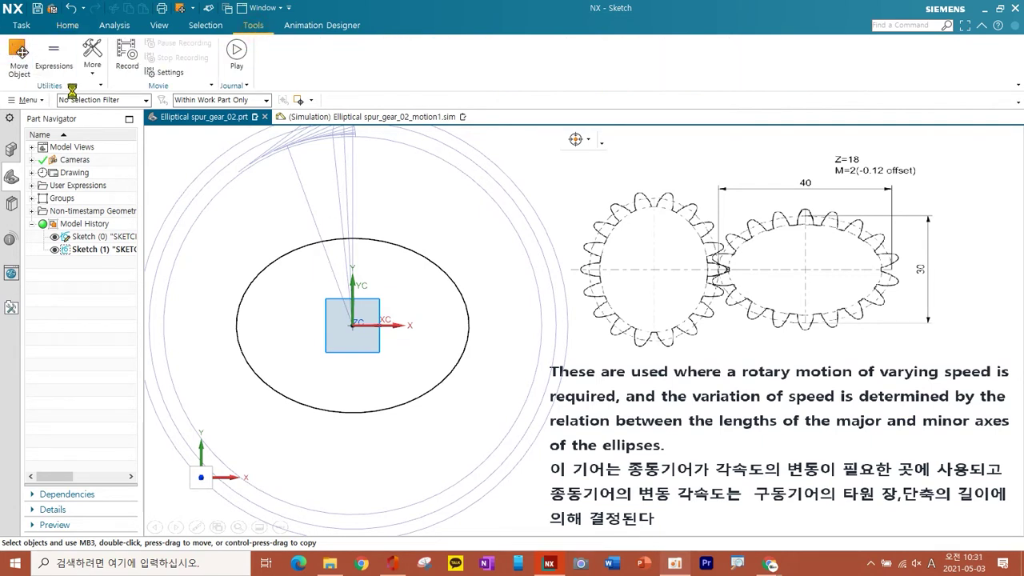
left_click(405, 242)
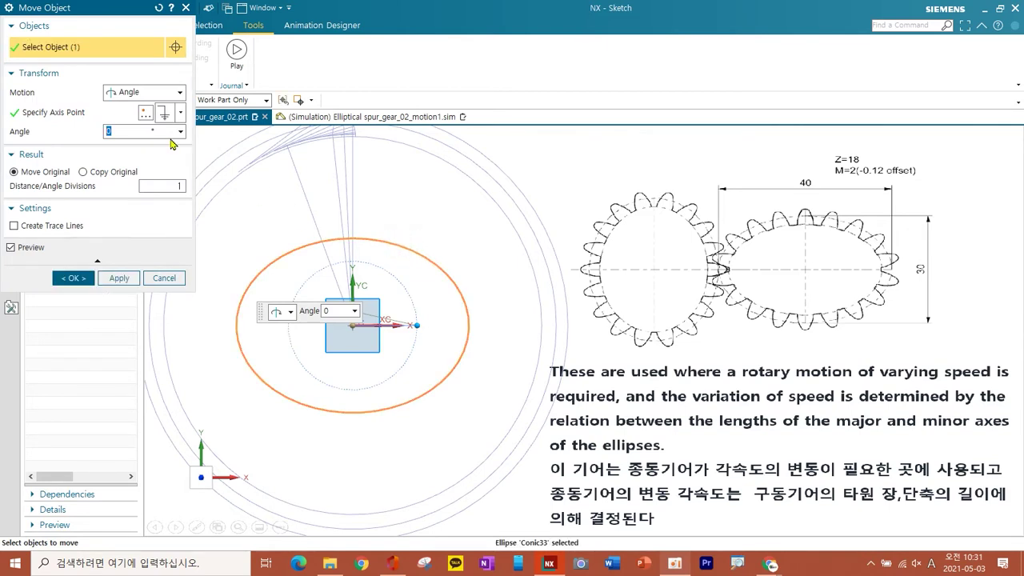
left_click(140, 93)
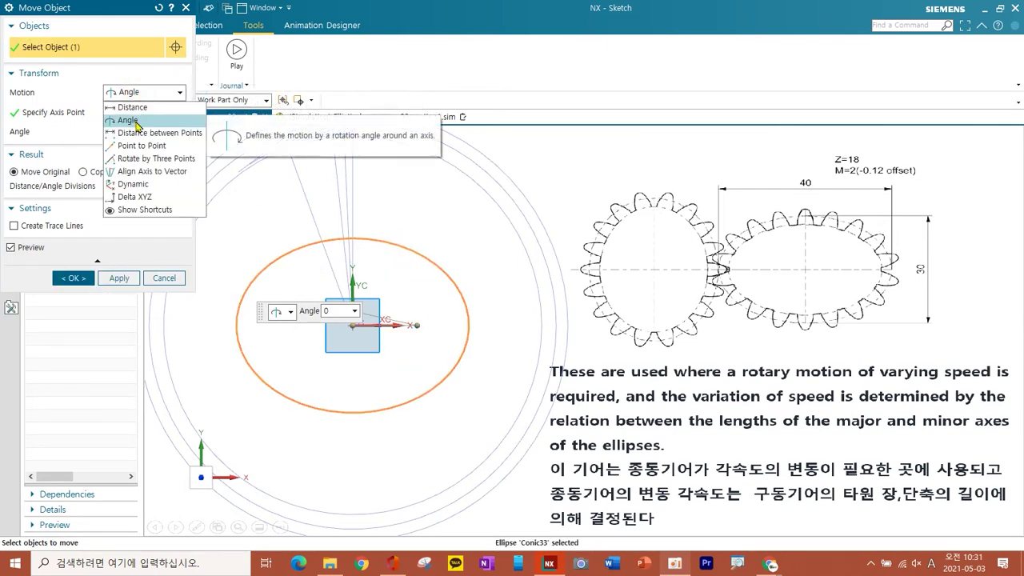
left_click(130, 121)
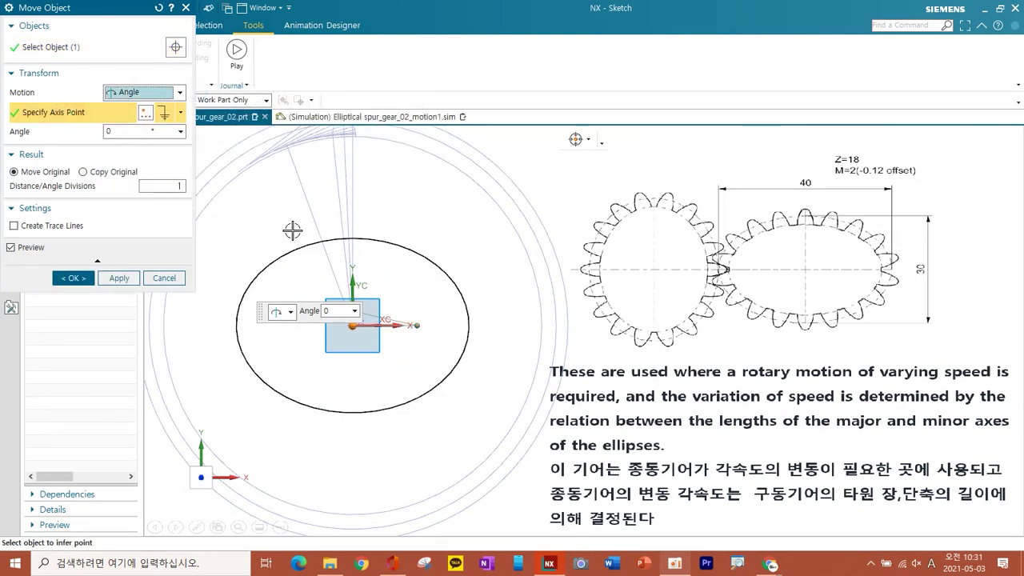
left_click(457, 179)
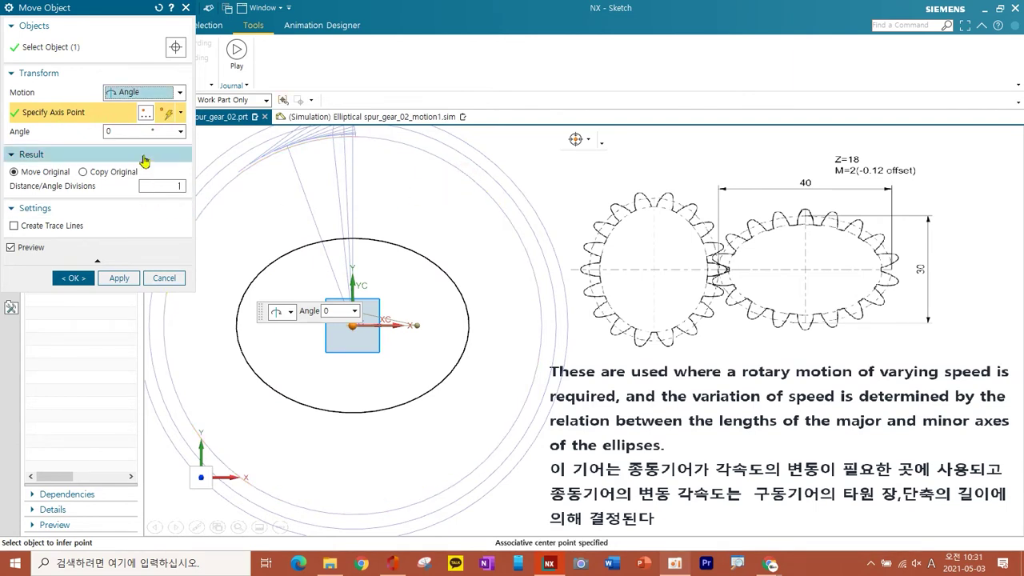
left_click(125, 136)
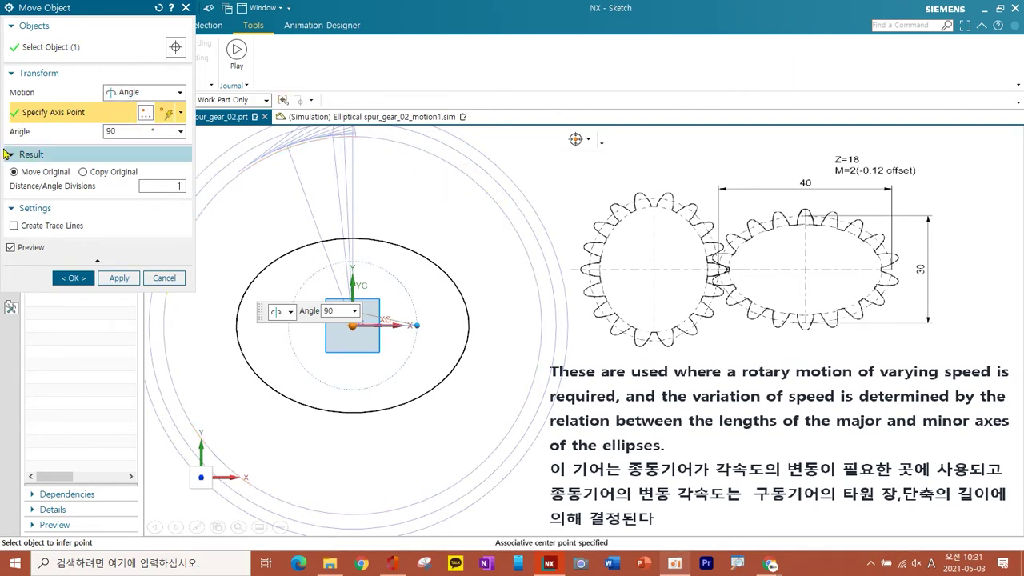
left_click(82, 172)
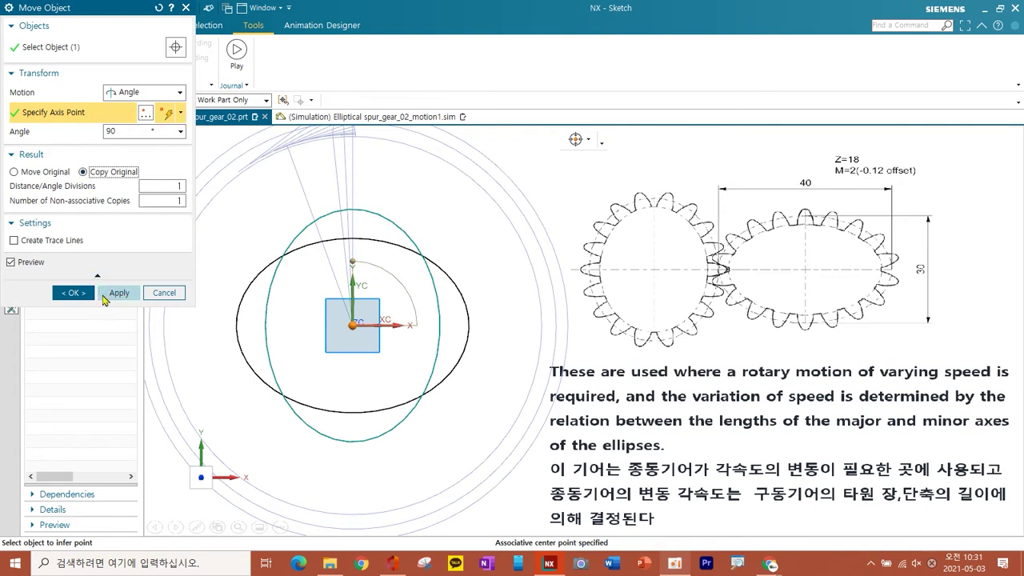
left_click(67, 296)
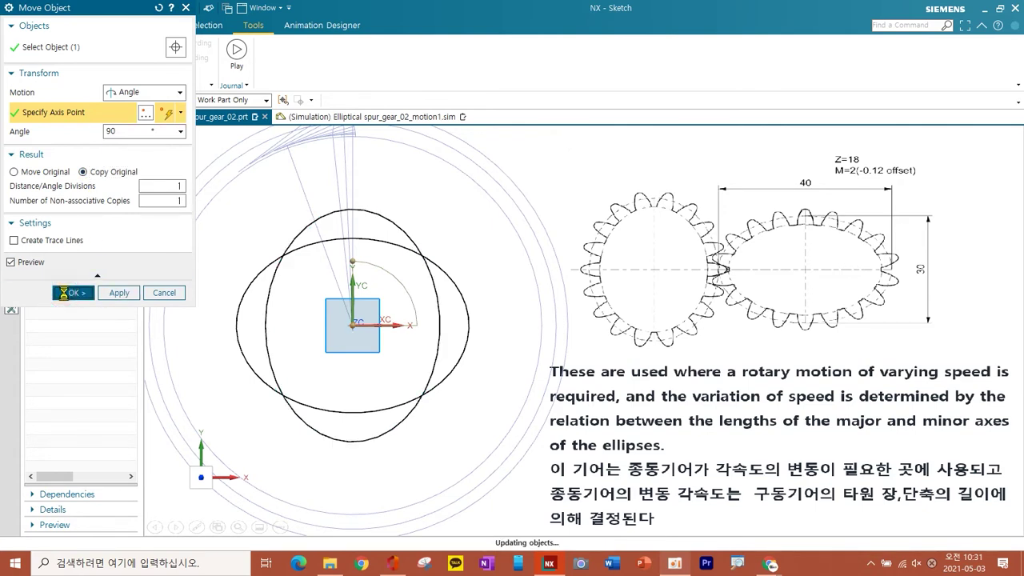
Move the upright ellipse point to point, from its right quadrant to the left quadrant of the horizontal ellipse
left_click(18, 56)
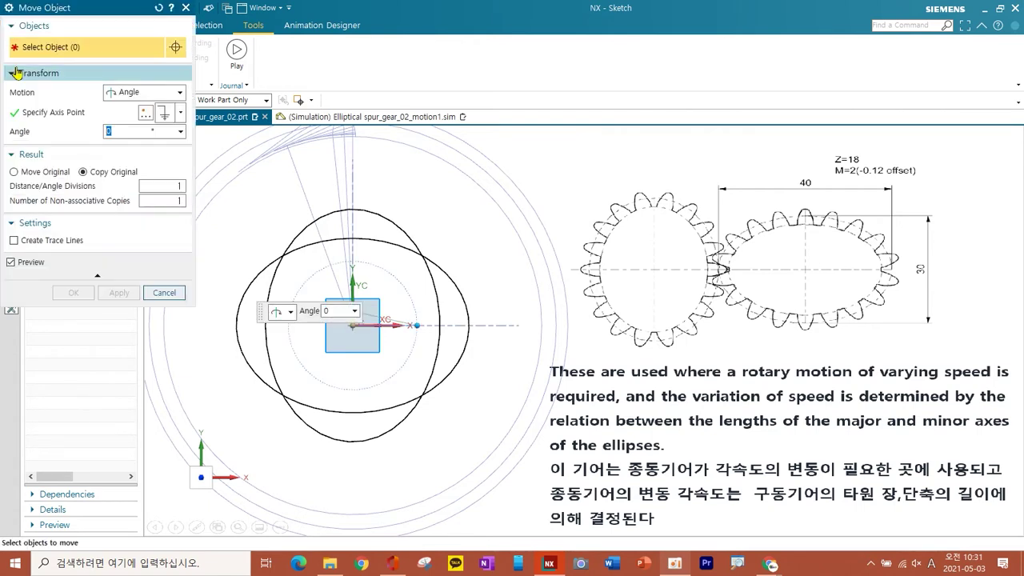
left_click(39, 172)
left_click(132, 95)
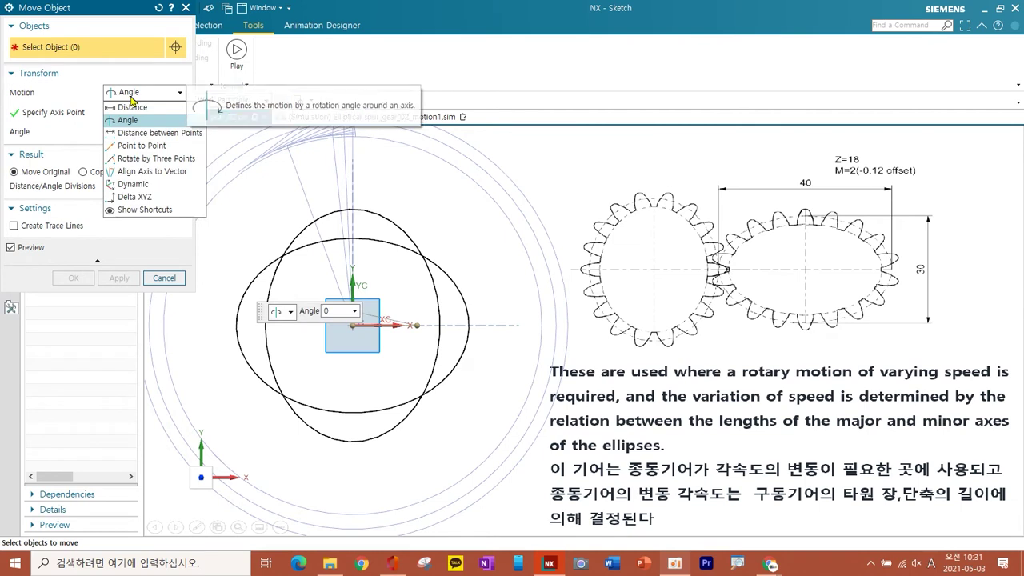
left_click(133, 146)
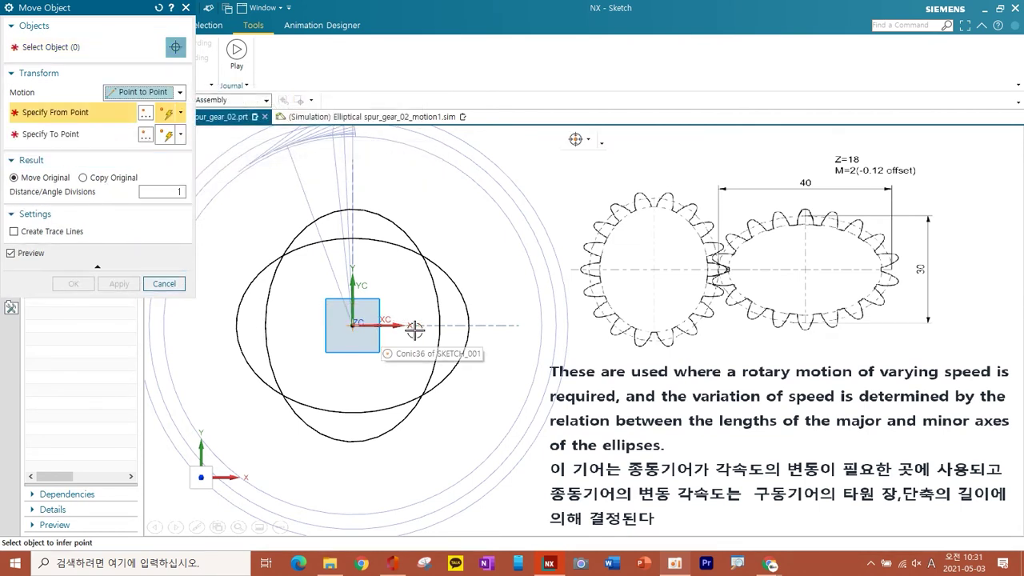
left_click(440, 326)
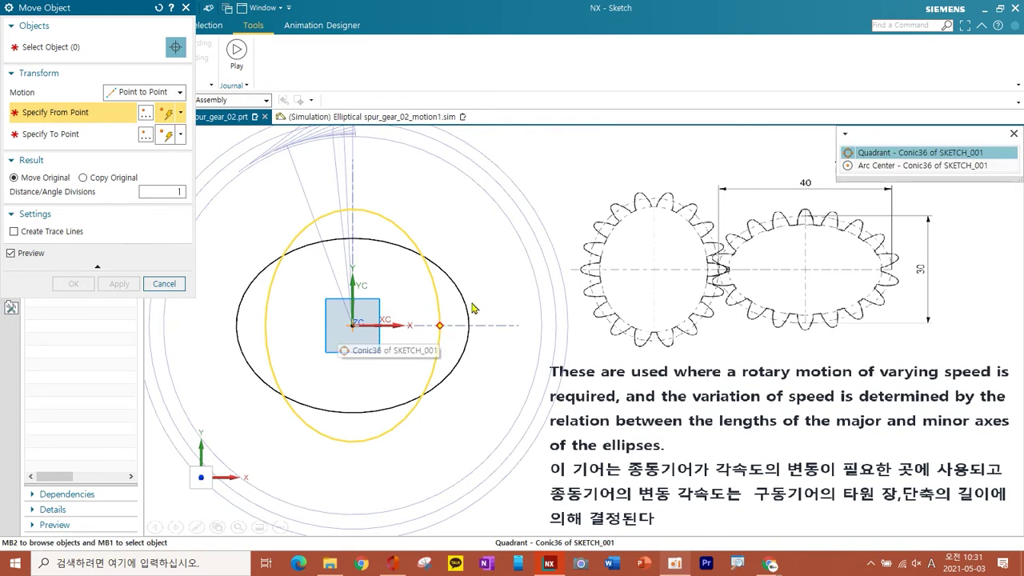
left_click(873, 156)
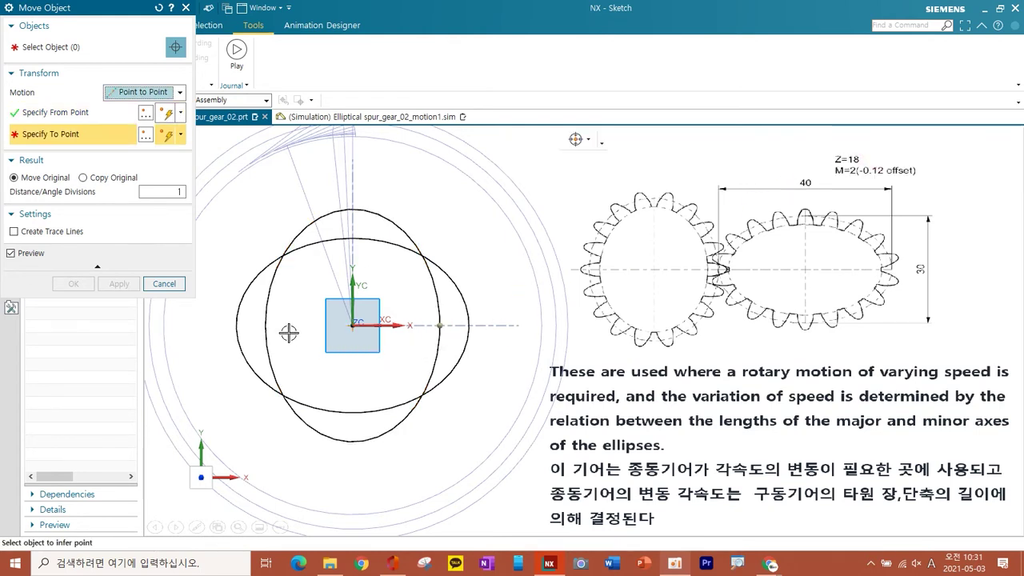
left_click(236, 325)
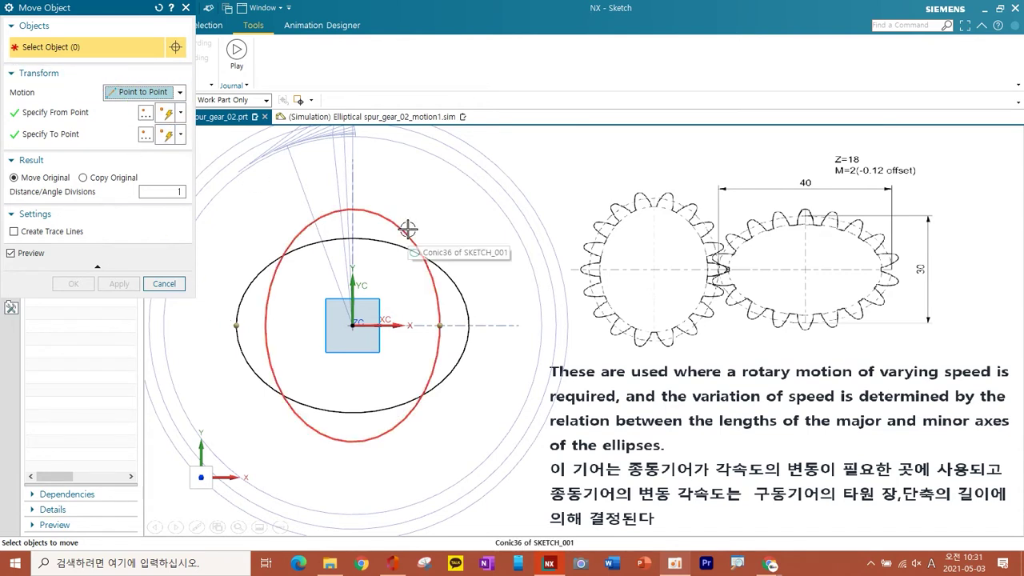
left_click(409, 230)
left_click(120, 284)
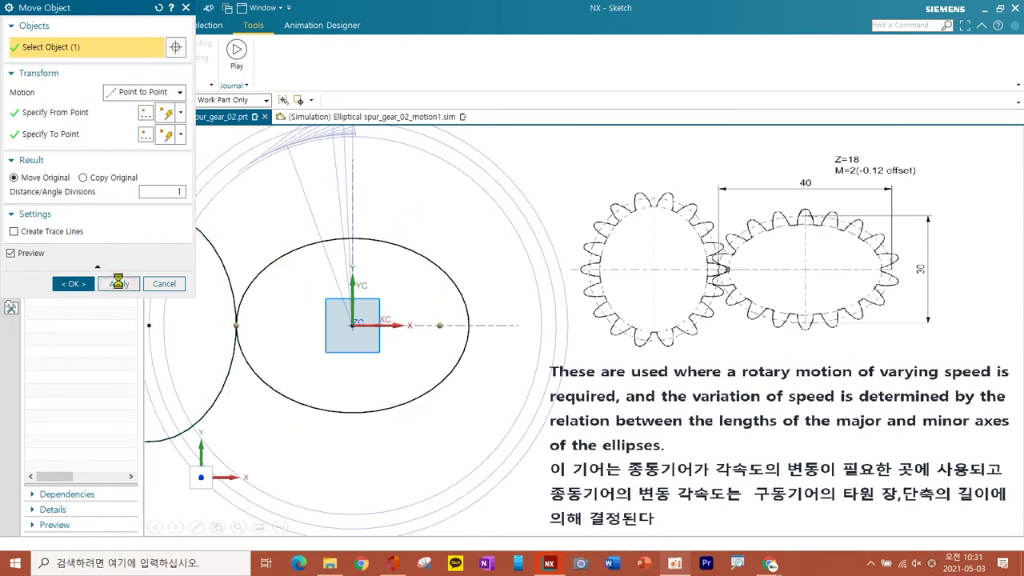
left_click(164, 284)
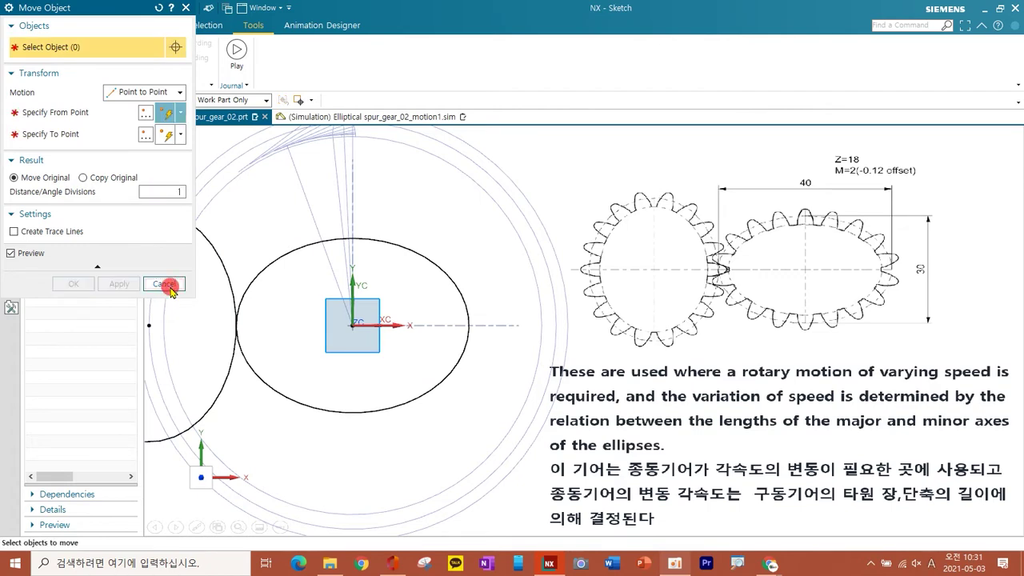
Project both tooth flank splines, the two lines at their lower ends, and the inner and outer gear arcs into the sketch
middle_click_drag(297, 277, 317, 330, "shift")
scroll(355, 153, "up", 8)
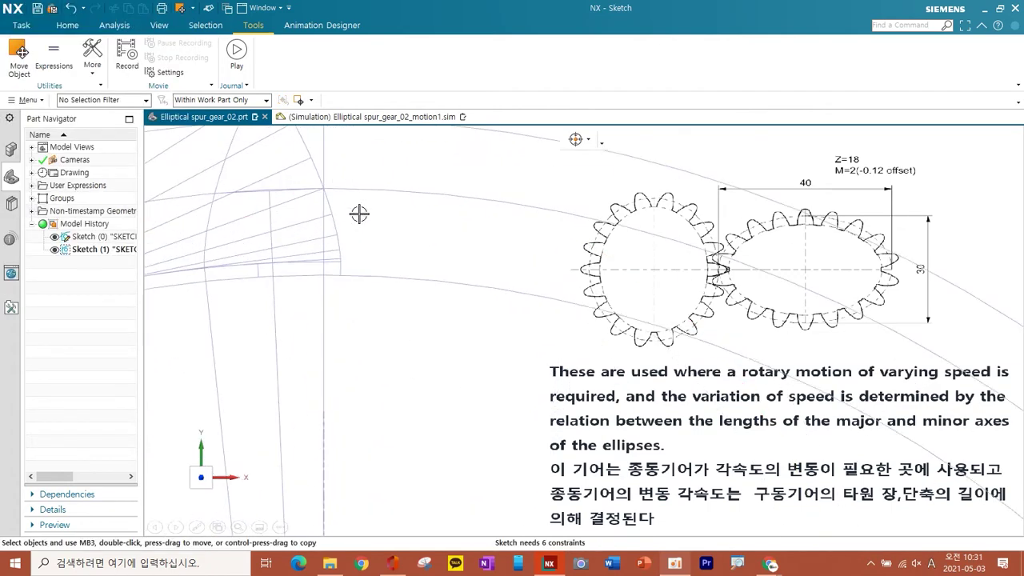
left_click(67, 25)
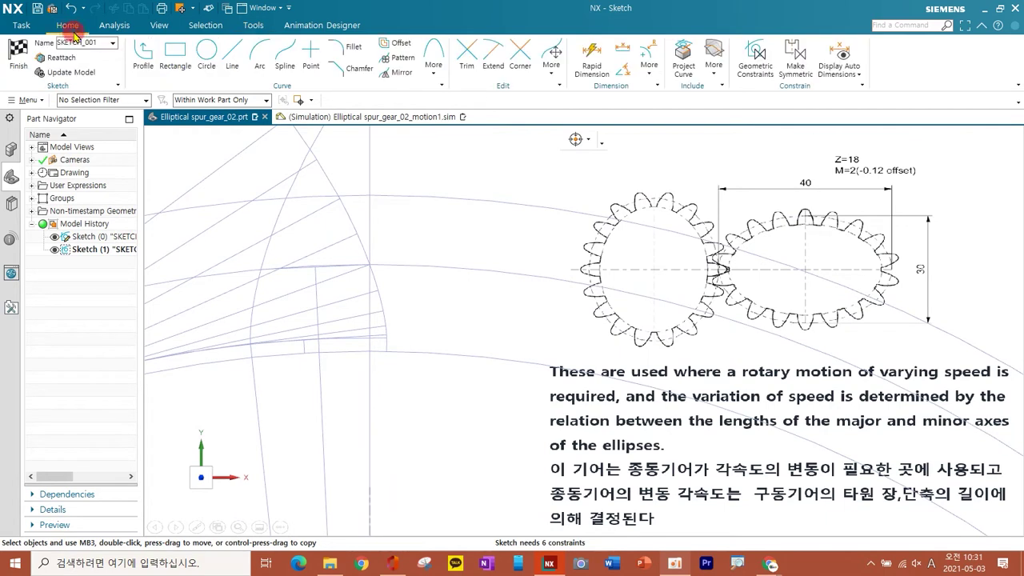
left_click(684, 56)
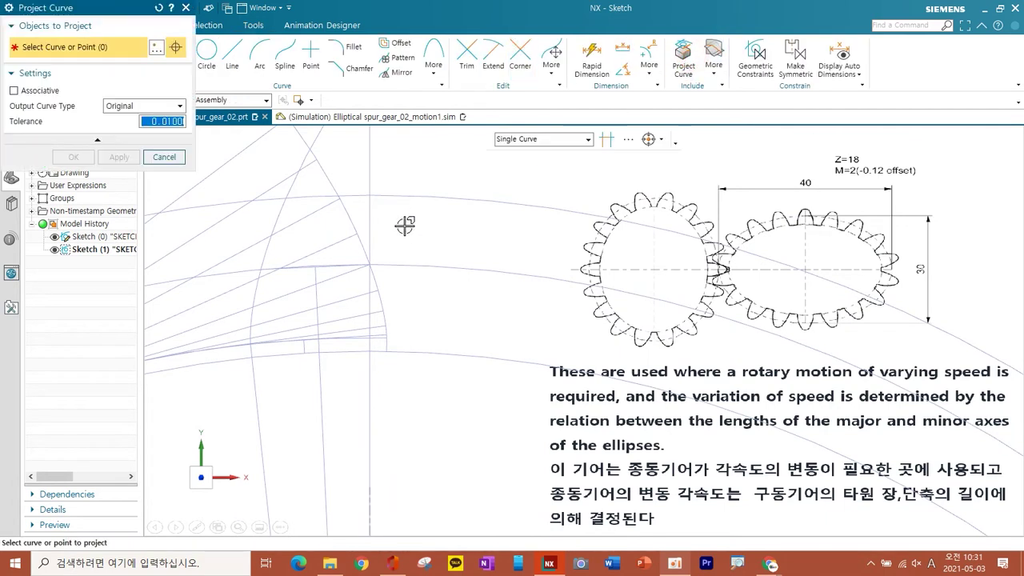
left_click(350, 221)
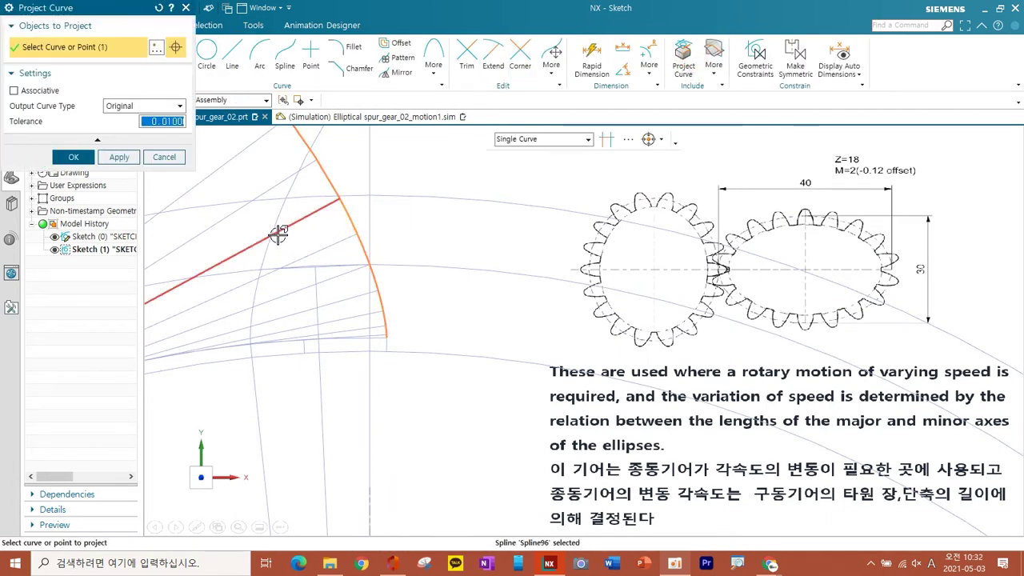
left_click(275, 216)
left_click(297, 198)
scroll(262, 317, "up", 3)
left_click(257, 365)
scroll(258, 360, "up", 2)
scroll(258, 356, "down", 5)
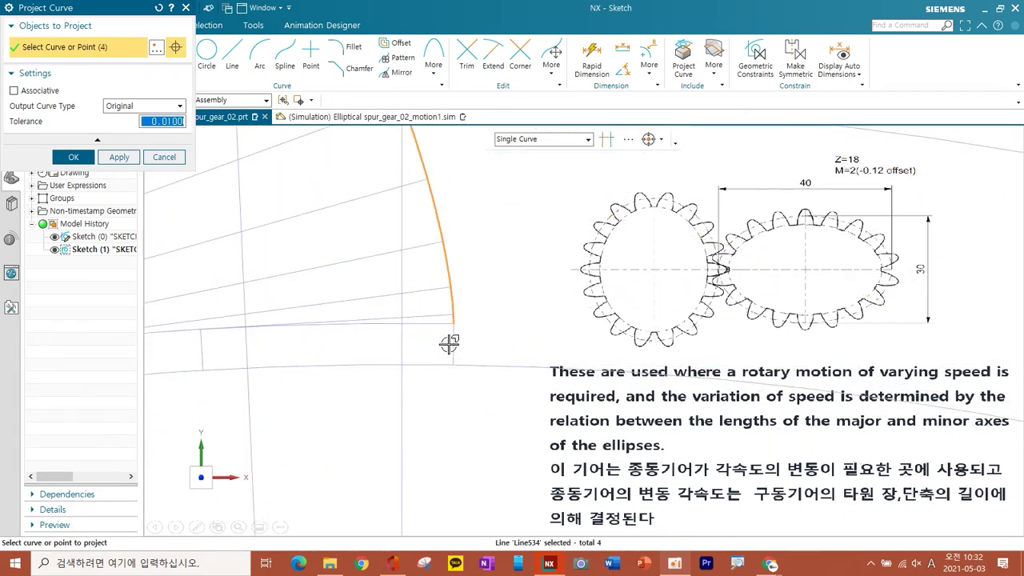
left_click(452, 340)
left_click(425, 365)
scroll(425, 365, "down", 3)
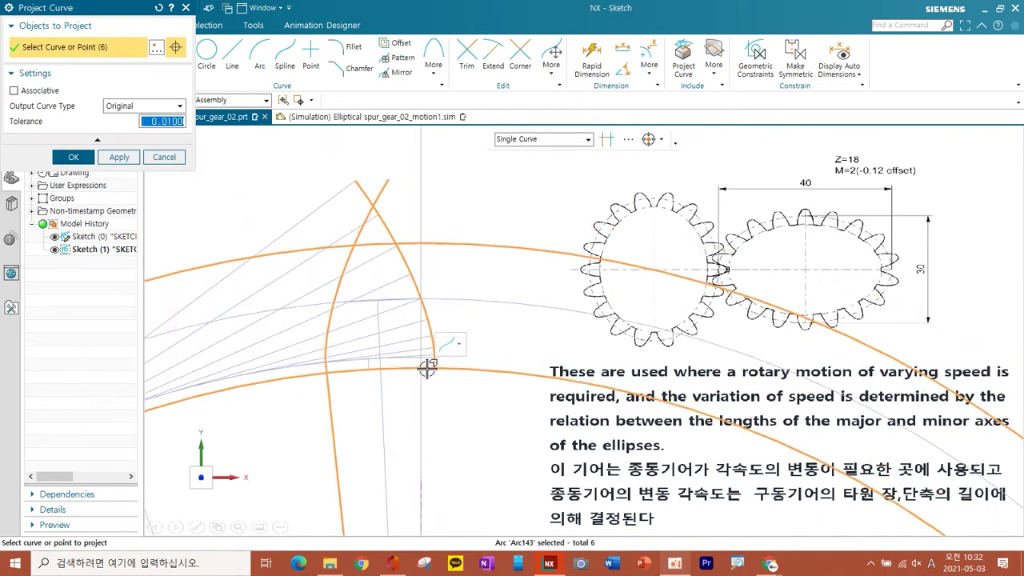
scroll(434, 357, "up", 2)
scroll(419, 336, "down", 2)
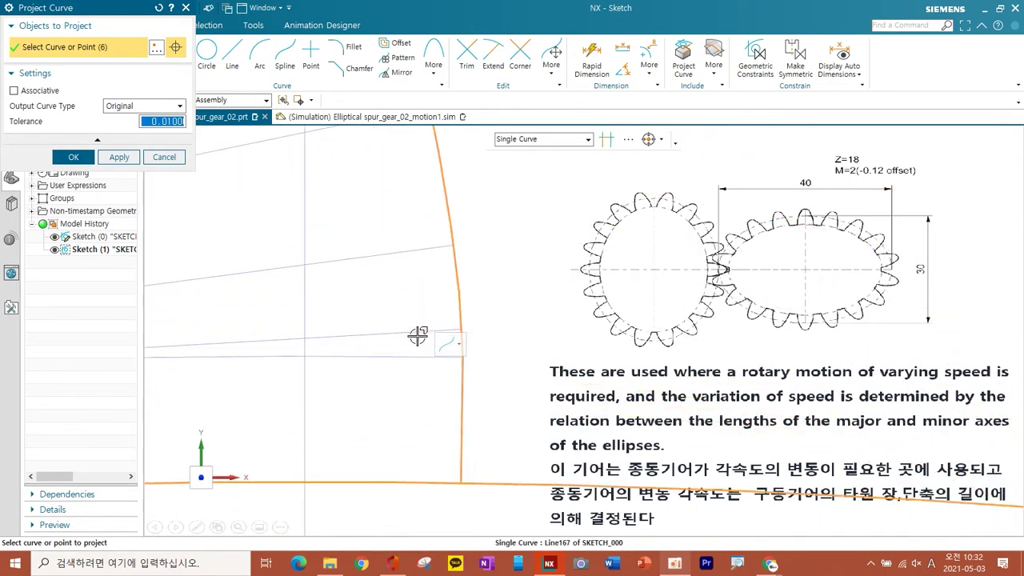
scroll(355, 291, "up", 3)
scroll(388, 261, "down", 2)
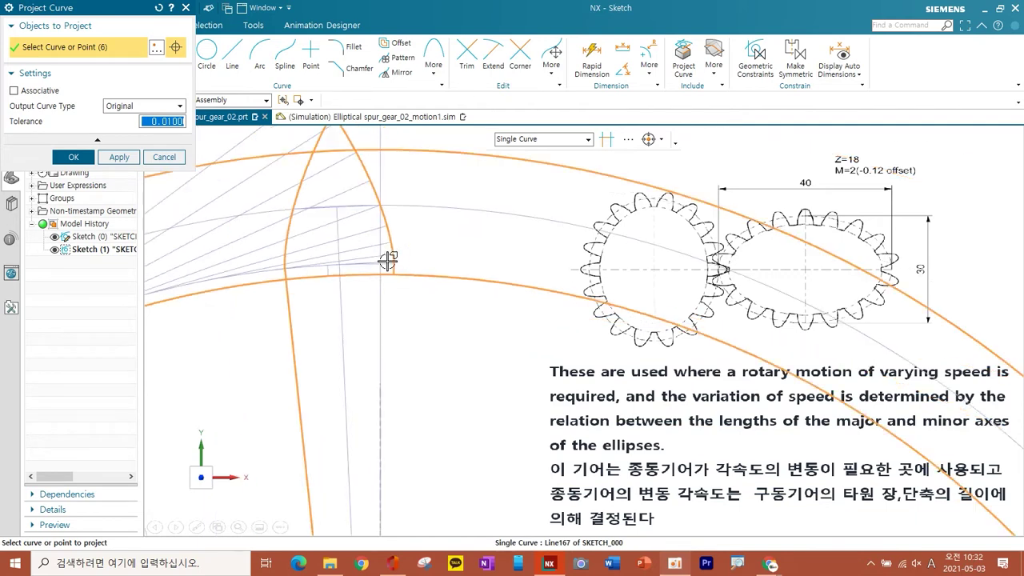
scroll(316, 244, "down", 1)
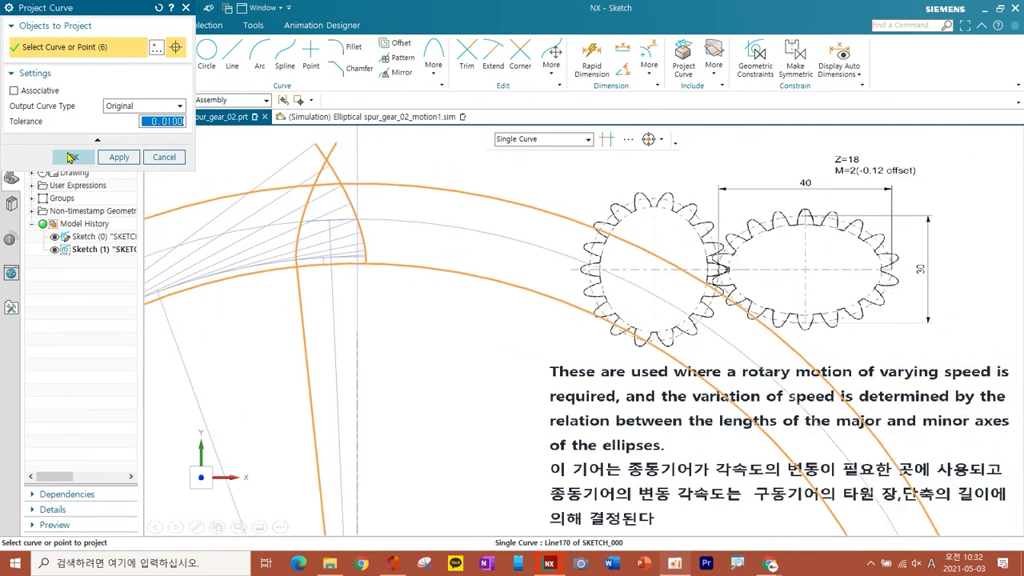
left_click(71, 158)
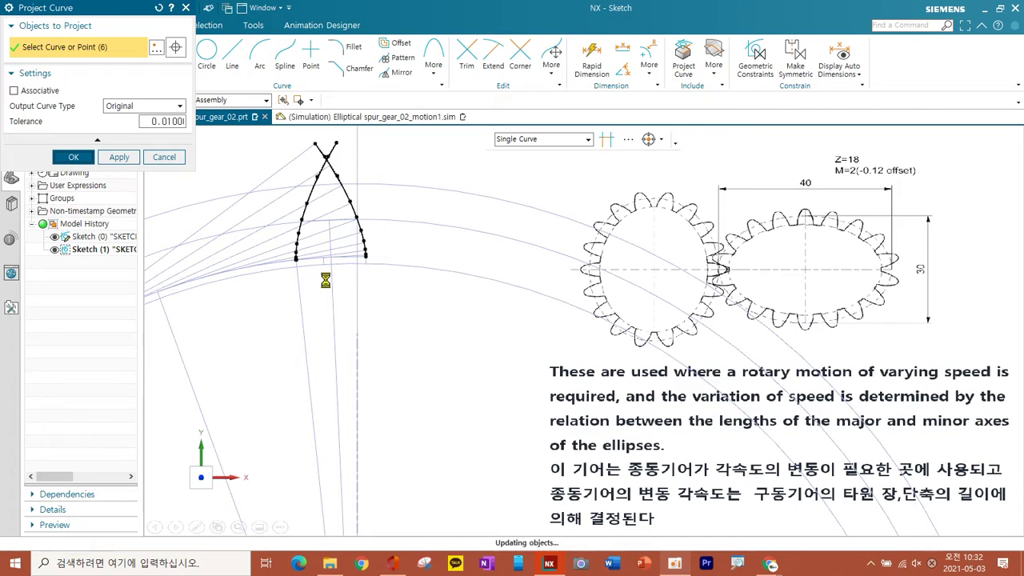
Trim away the long projected radial line that runs from the tooth's left root down through the horizontal ellipse
scroll(388, 323, "down", 1)
mouse_move(388, 323)
middle_mouse_down("shift")
mouse_move(408, 298)
mouse_move(391, 309)
middle_mouse_up("shift")
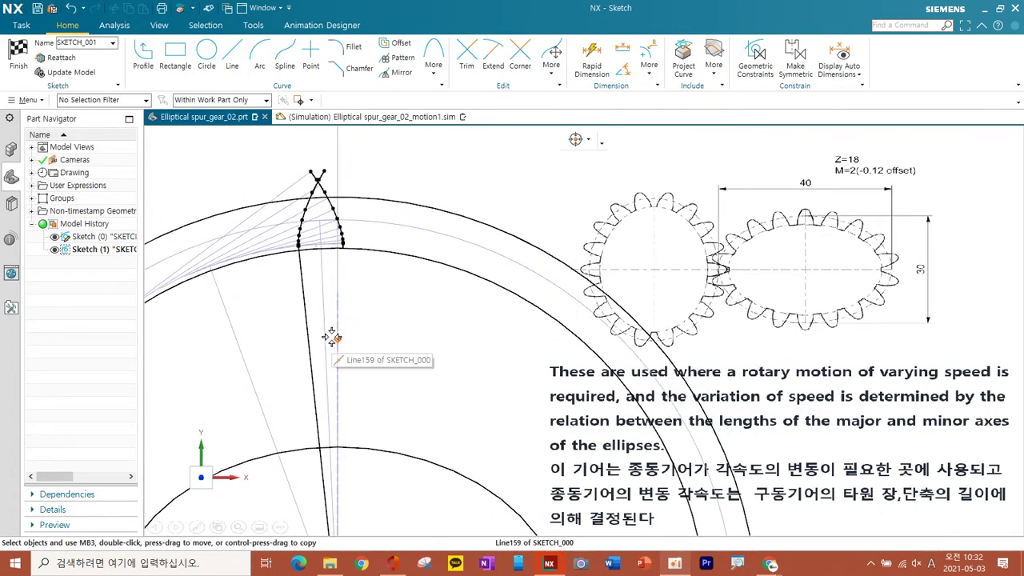
key("Delete")
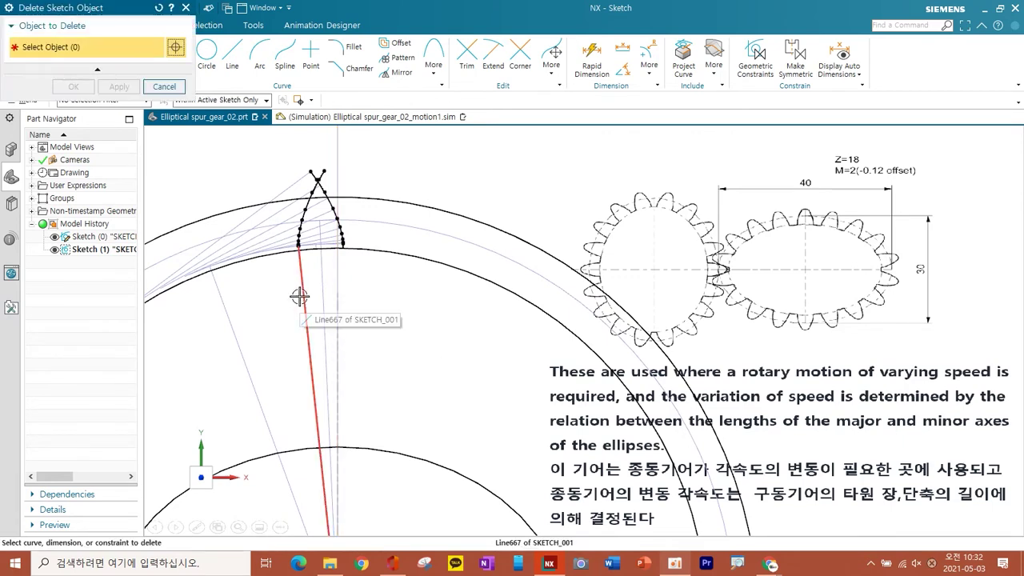
key("Escape")
left_click(467, 57)
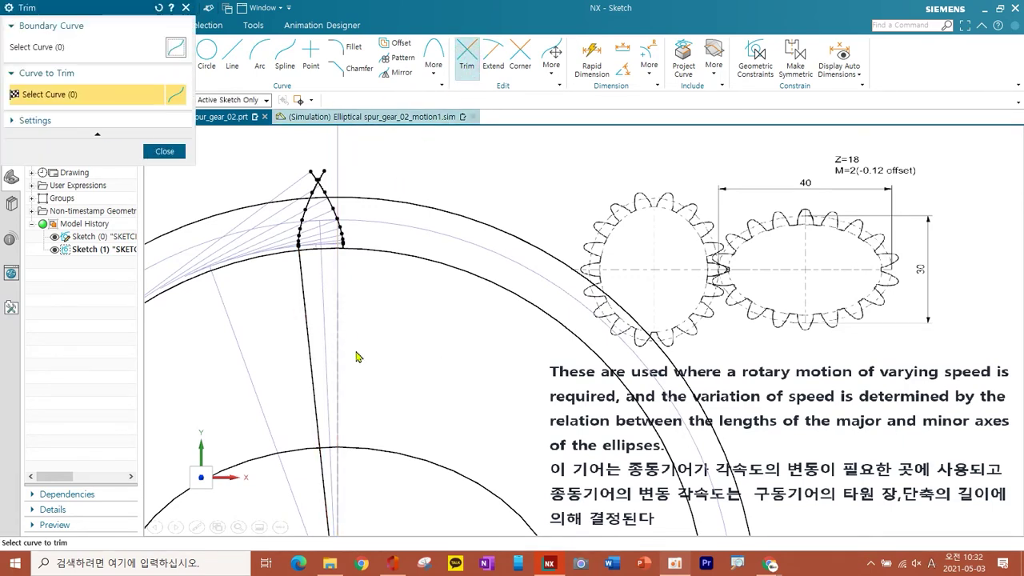
scroll(360, 354, "down", 3)
middle_click_drag(360, 355, 385, 289, "shift")
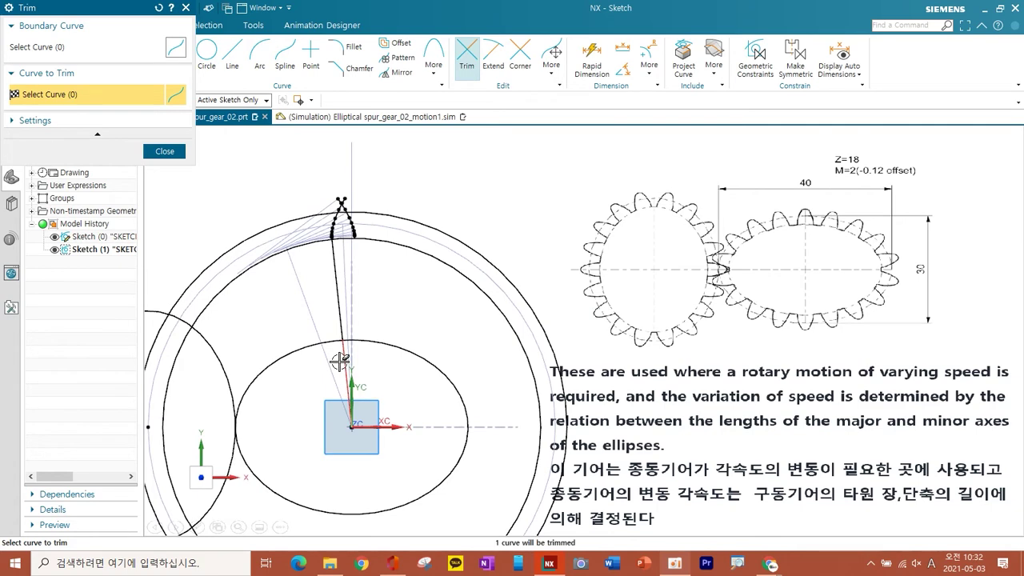
left_click(337, 299)
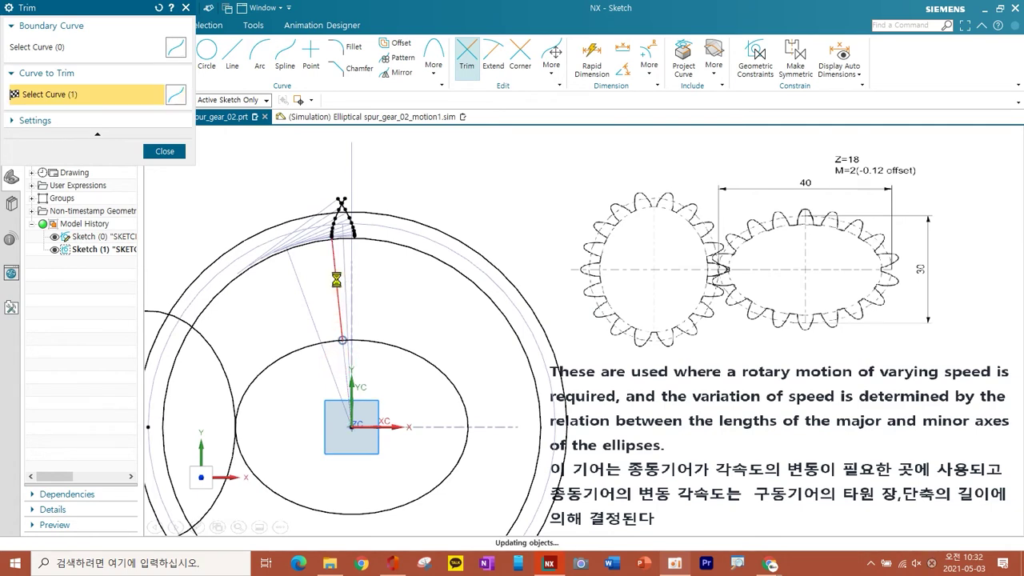
Trim both tooth flank splines above their crossing and back to the outer gear arc
scroll(334, 245, "up", 6)
middle_click_drag(335, 247, 329, 389, "shift")
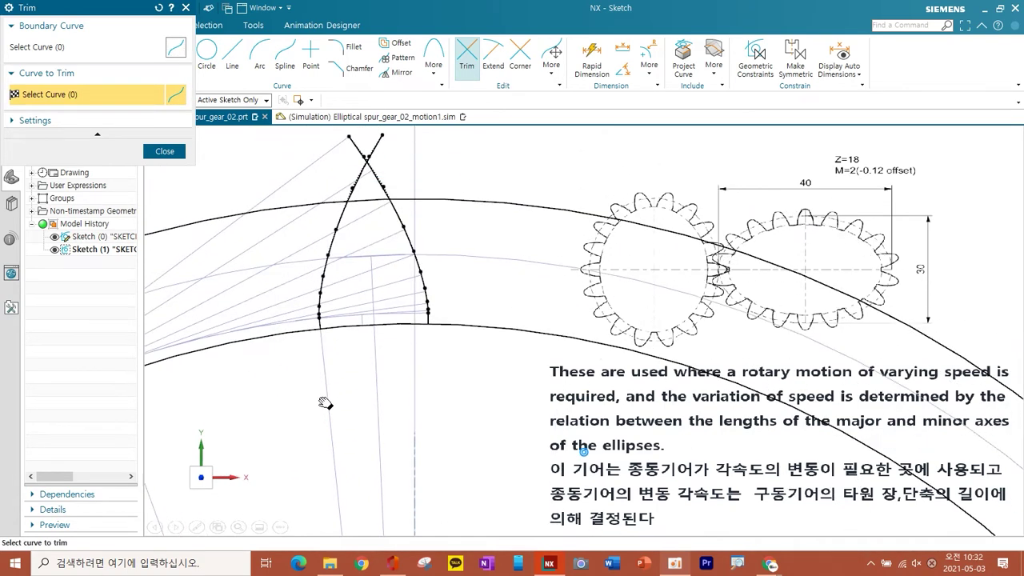
left_click(353, 174)
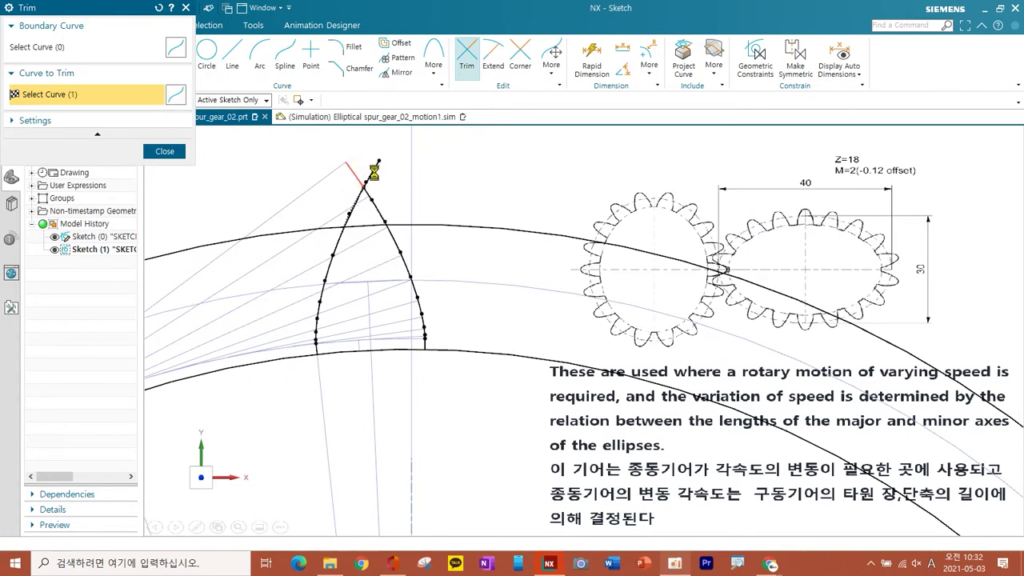
left_click(373, 170)
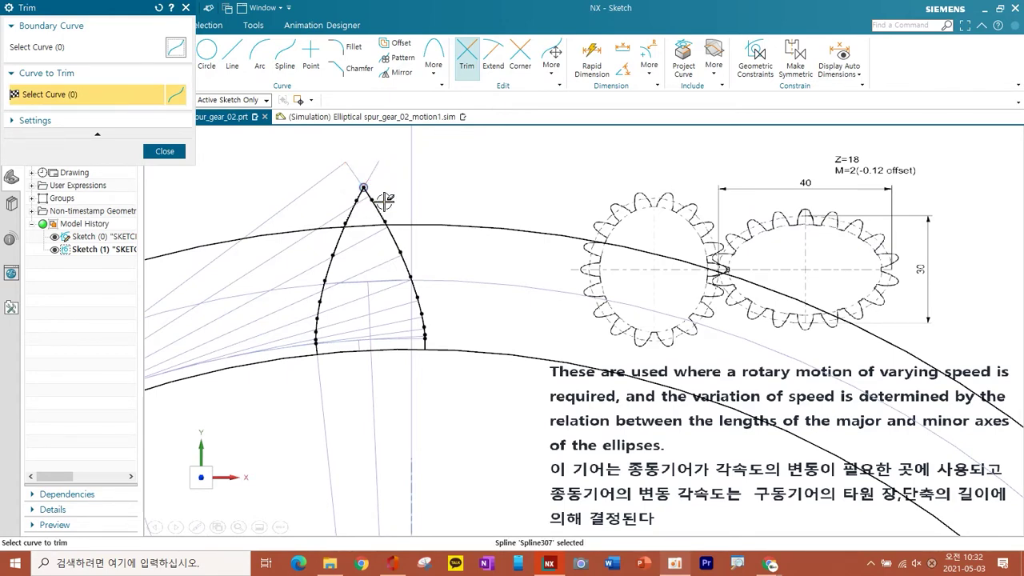
scroll(384, 201, "up", 3)
left_click(373, 222)
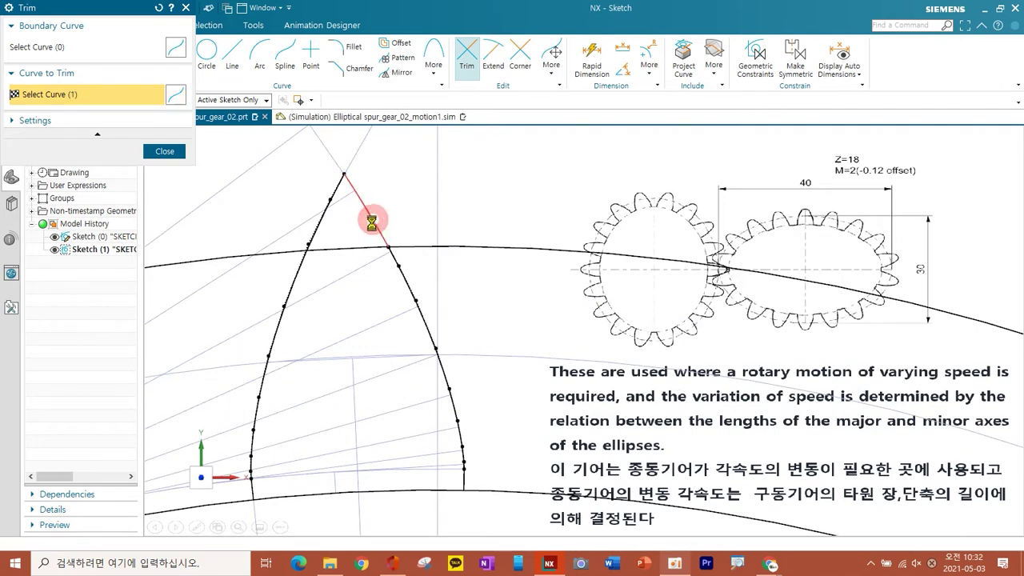
left_click(324, 226)
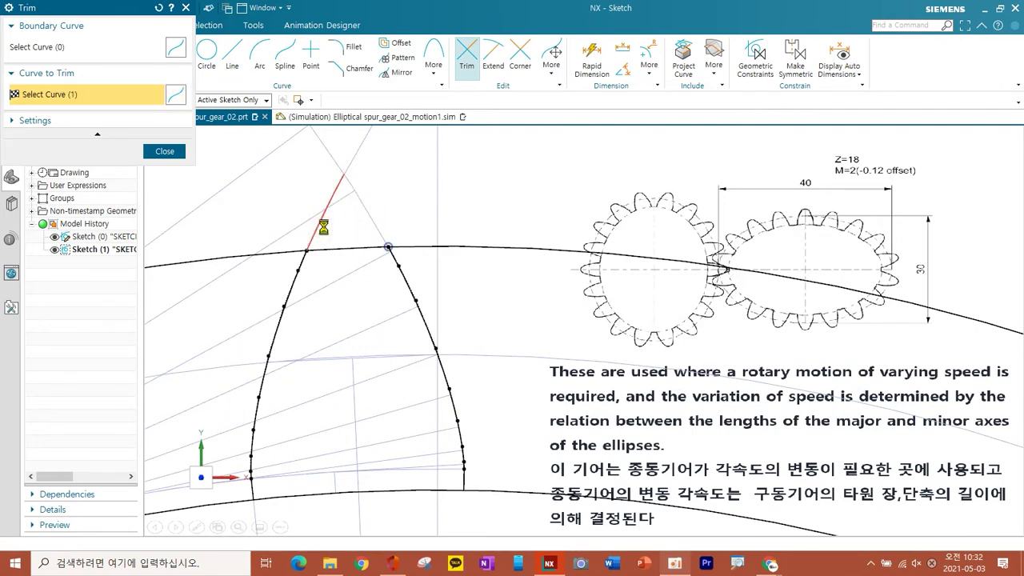
Trim the outer gear arc on both sides of the tooth, including its remaining piece inside the upright ellipse, leaving only the tooth tip
left_click(491, 245)
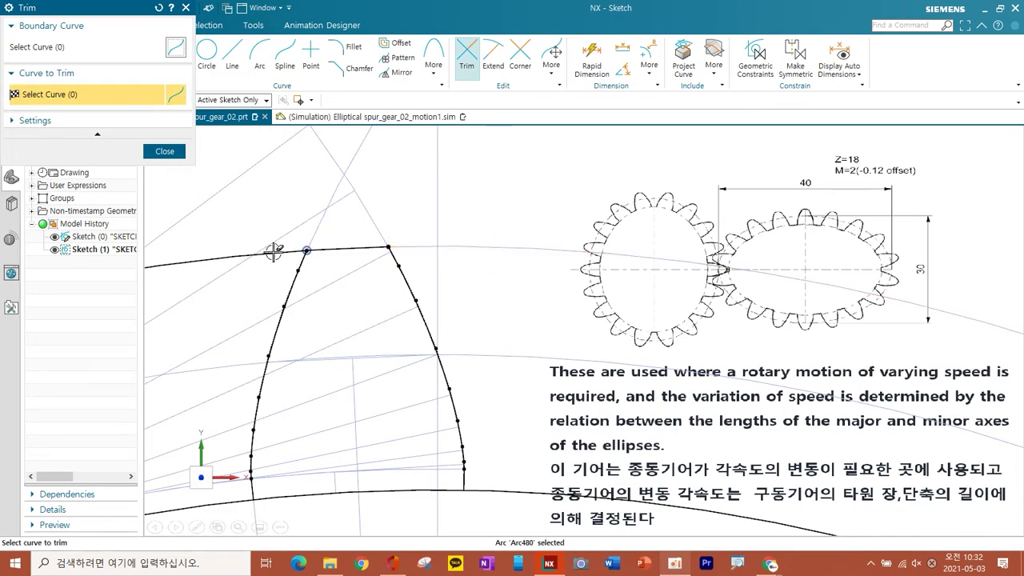
scroll(281, 247, "down", 5)
left_click(242, 258)
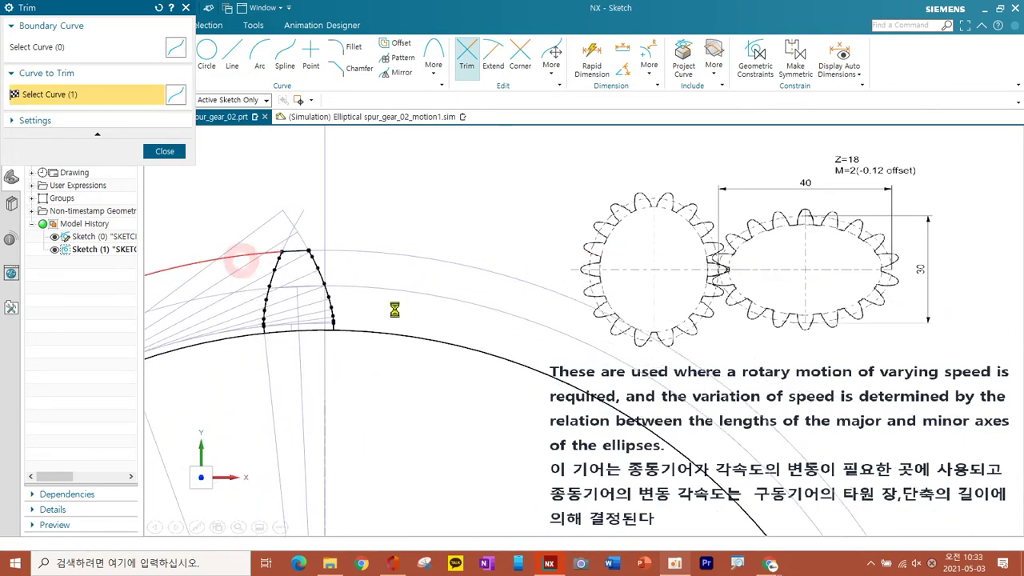
scroll(384, 350, "down", 5)
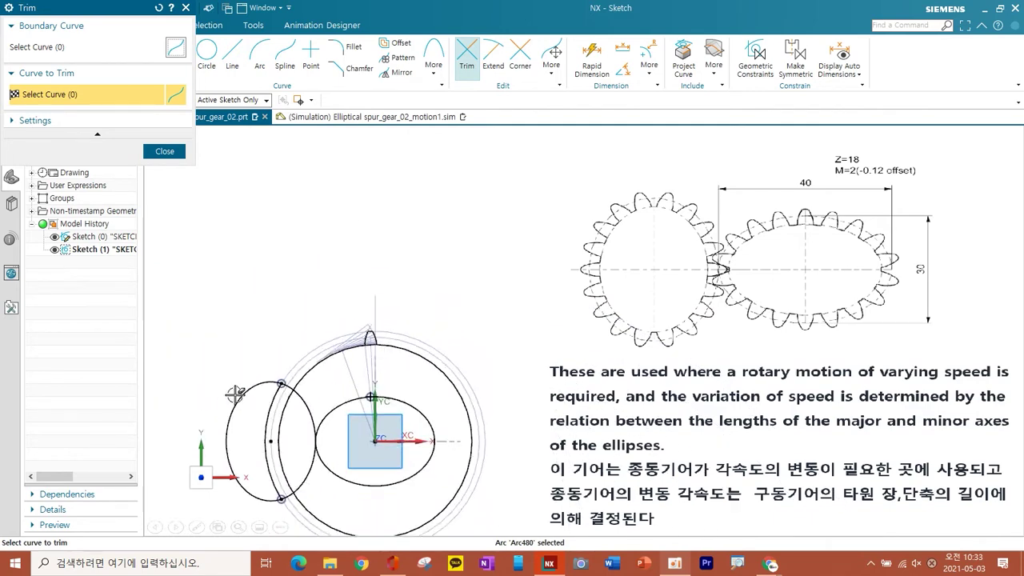
left_click(266, 415)
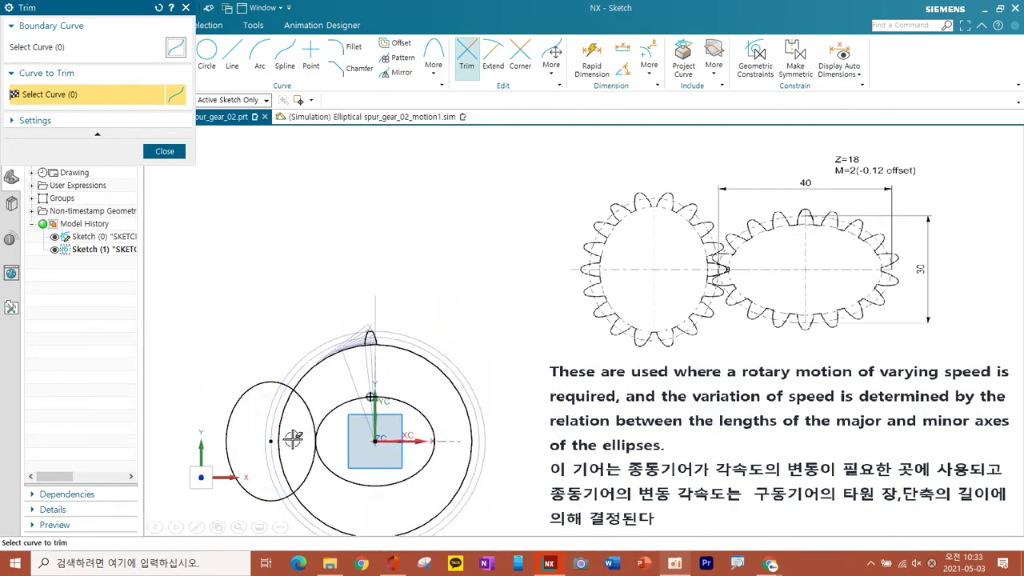
Trim the inner gear arc inside the upright ellipse and on both sides of the tooth, leaving only the tooth base
left_click(293, 434)
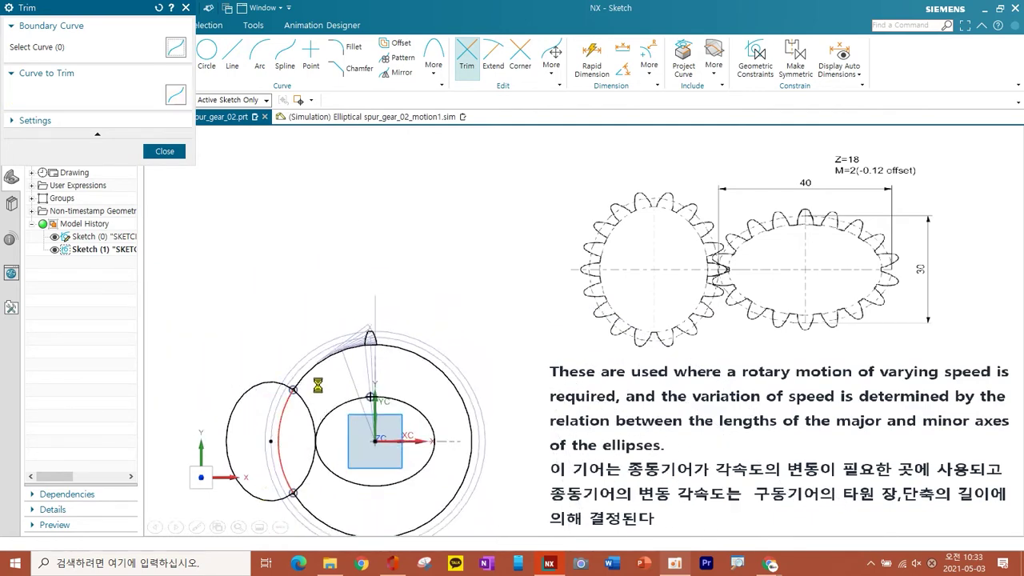
scroll(302, 373, "up", 2)
left_click(298, 374)
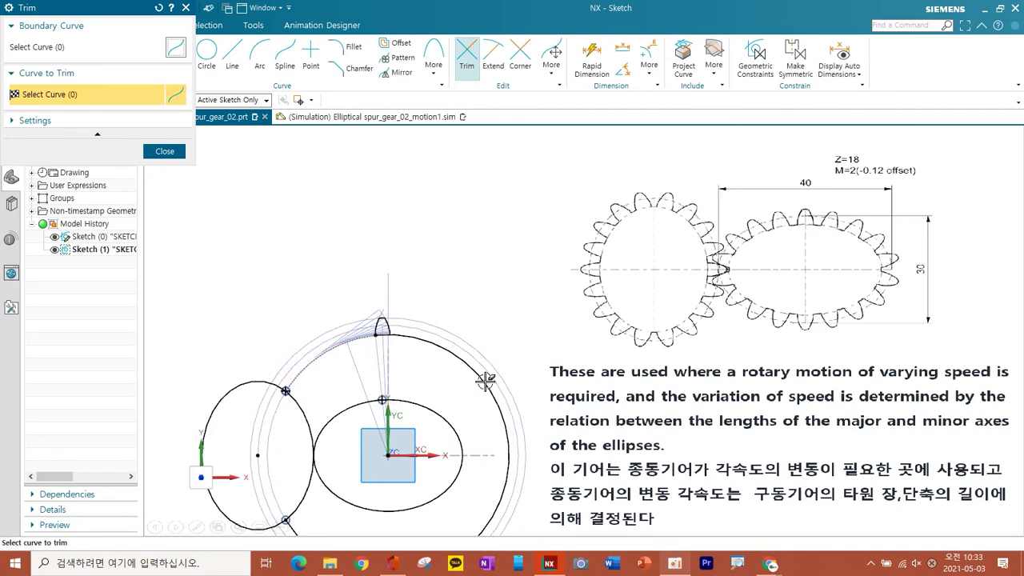
left_click(485, 381)
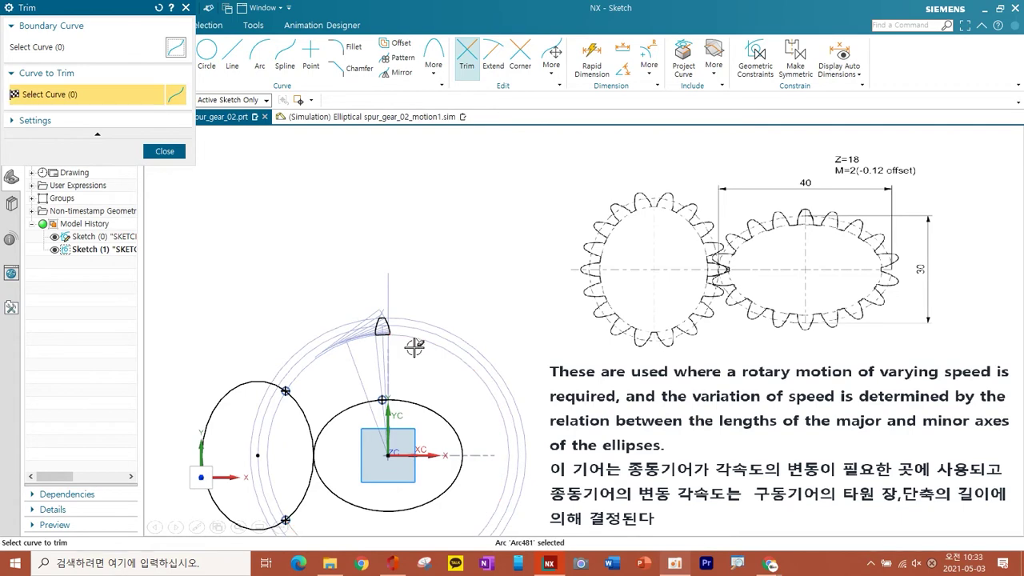
scroll(395, 354, "up", 3)
left_click(164, 152)
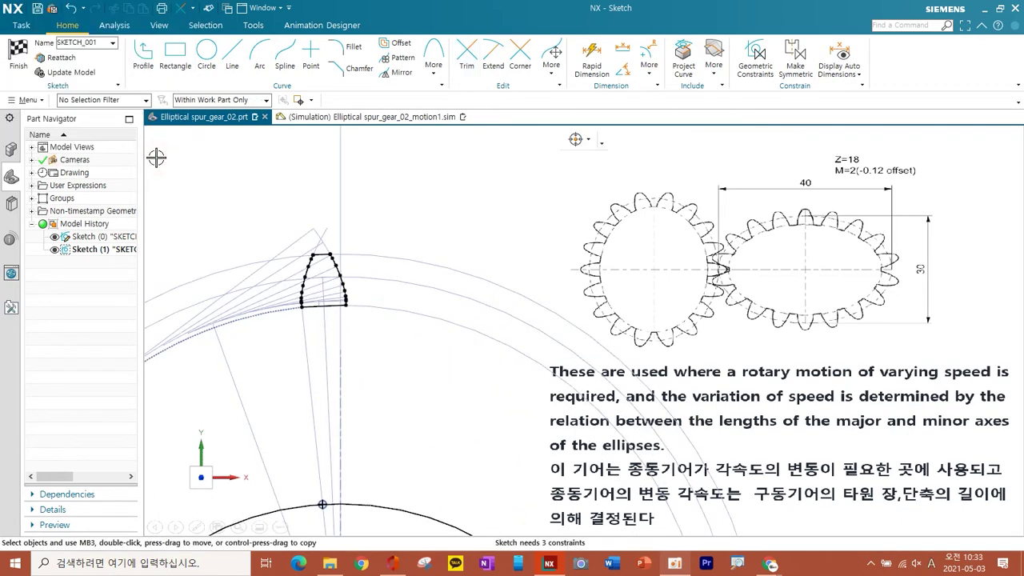
Delete all geometric constraints of the active sketch using the Constraints Browser
middle_click_drag(353, 392, 337, 367, "shift")
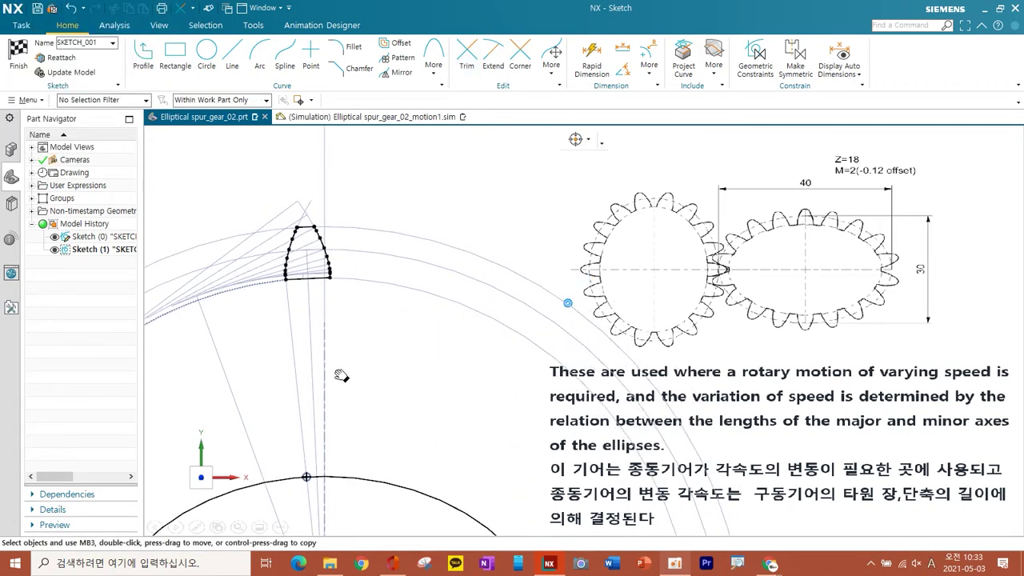
left_click(846, 78)
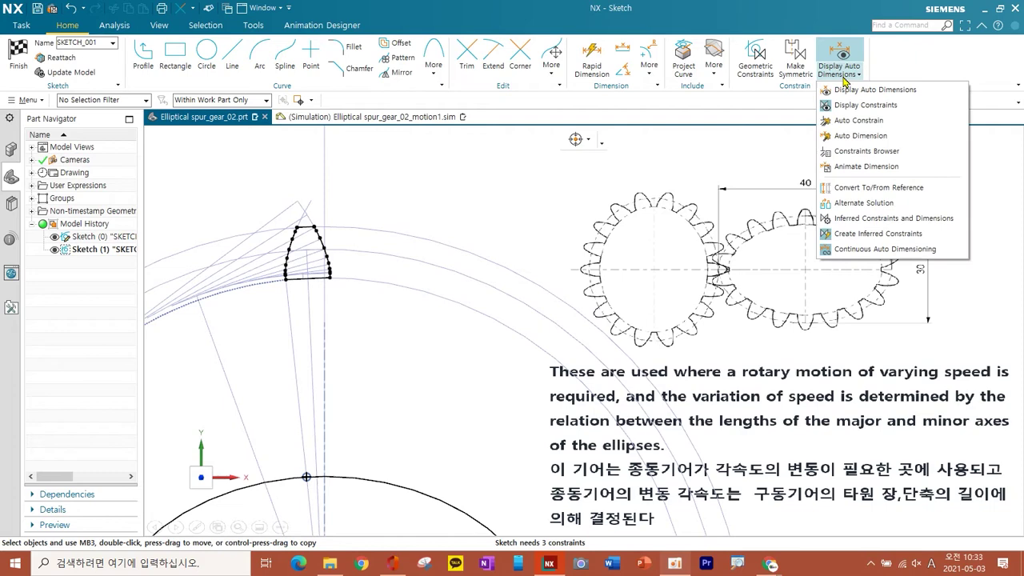
left_click(859, 152)
middle_click_drag(381, 373, 582, 336, "shift")
scroll(121, 136, "down", 5)
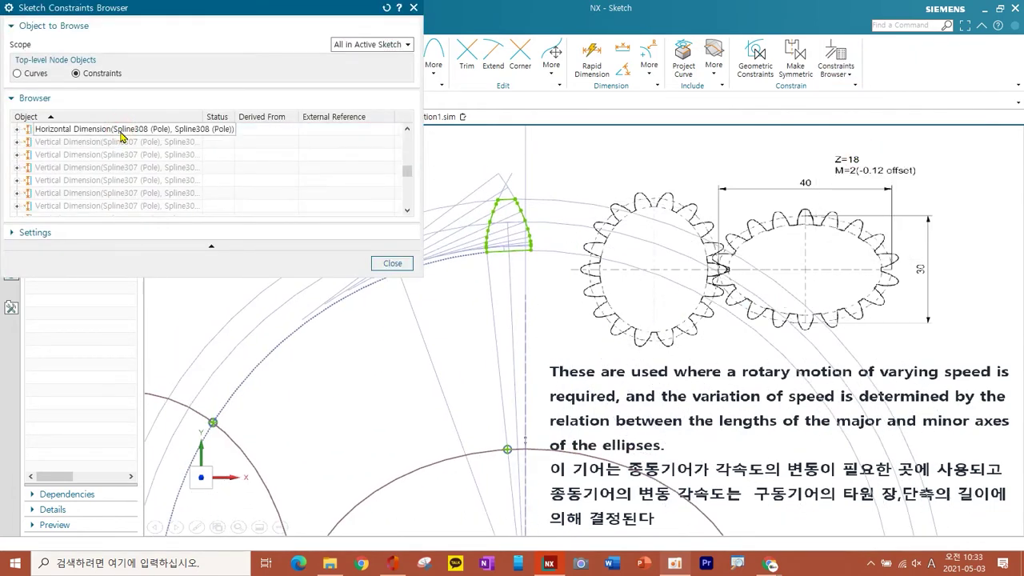
scroll(119, 152, "down", 5)
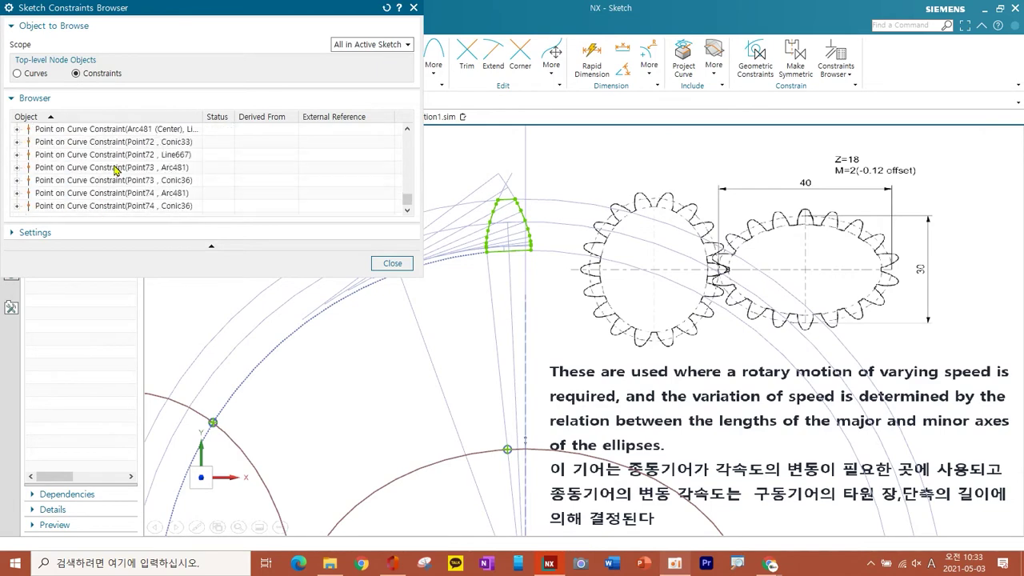
left_click(118, 206, "shift")
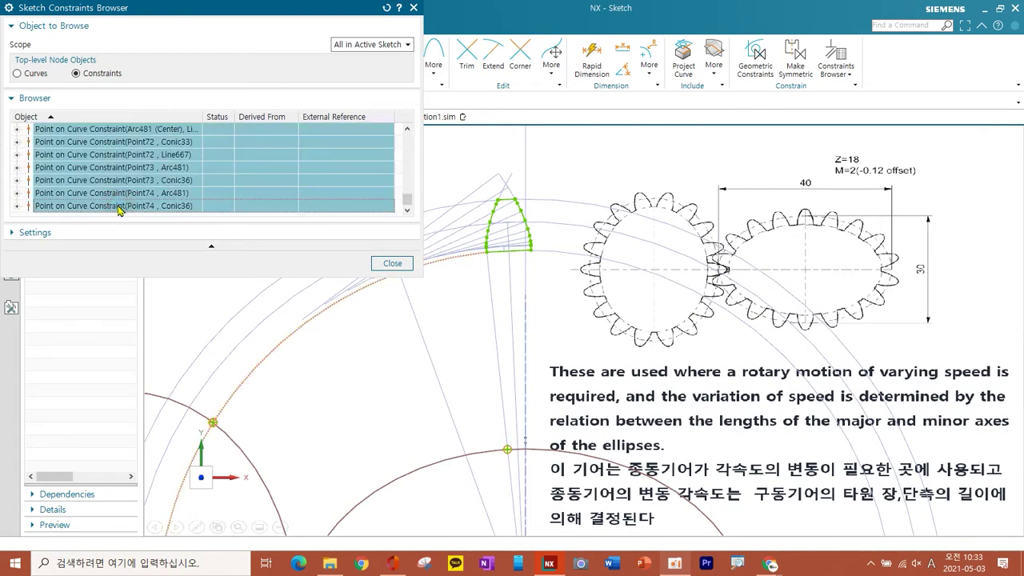
right_click(145, 160)
left_click(173, 189)
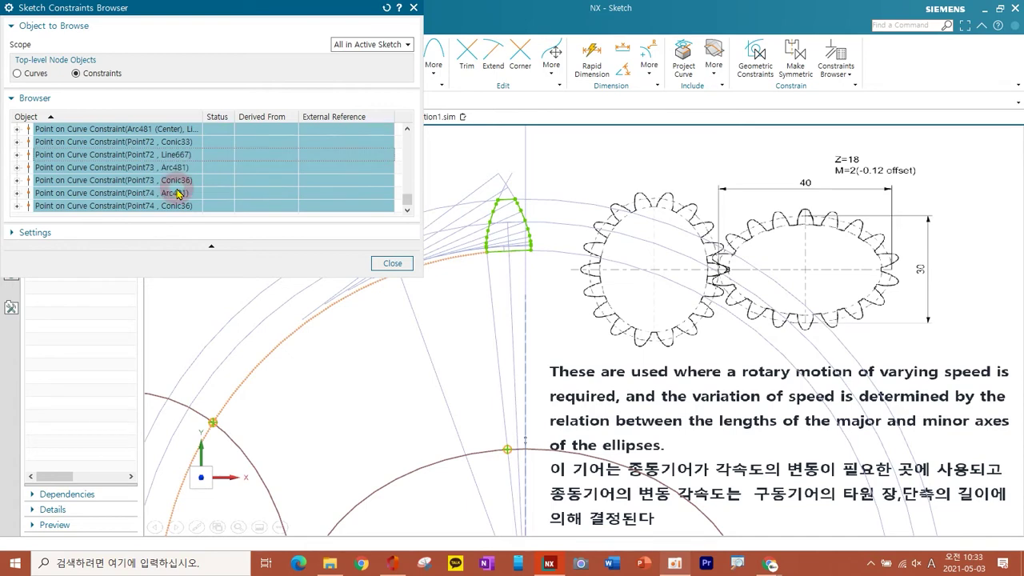
left_click(313, 297)
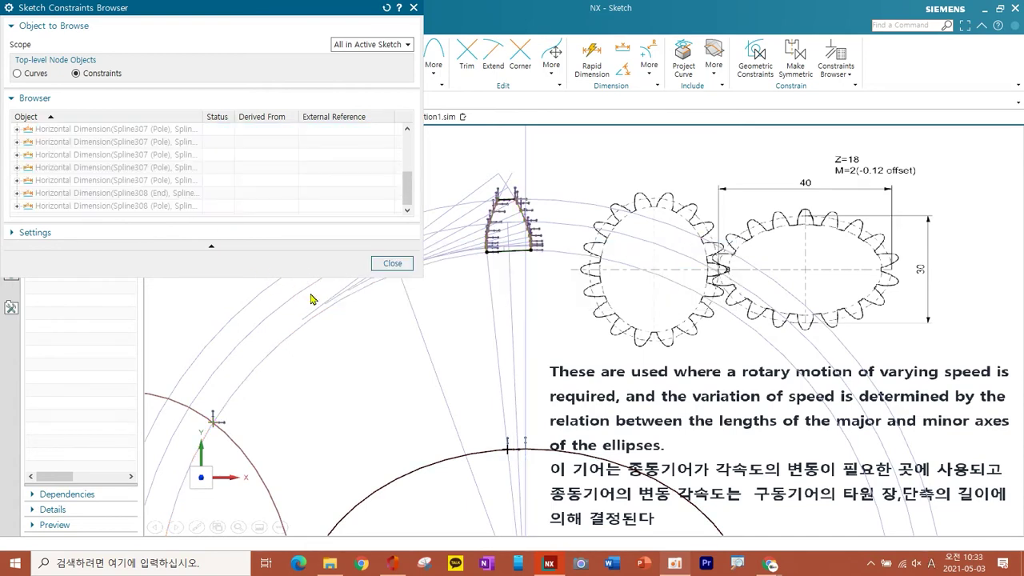
left_click(377, 264)
Set up Move Object for the six tooth profile curves with Angle motion about the centre of the gear arcs
mouse_move(505, 290)
middle_mouse_down("shift")
mouse_move(367, 268)
mouse_move(465, 344)
middle_mouse_up("shift")
scroll(367, 269, "up", 3)
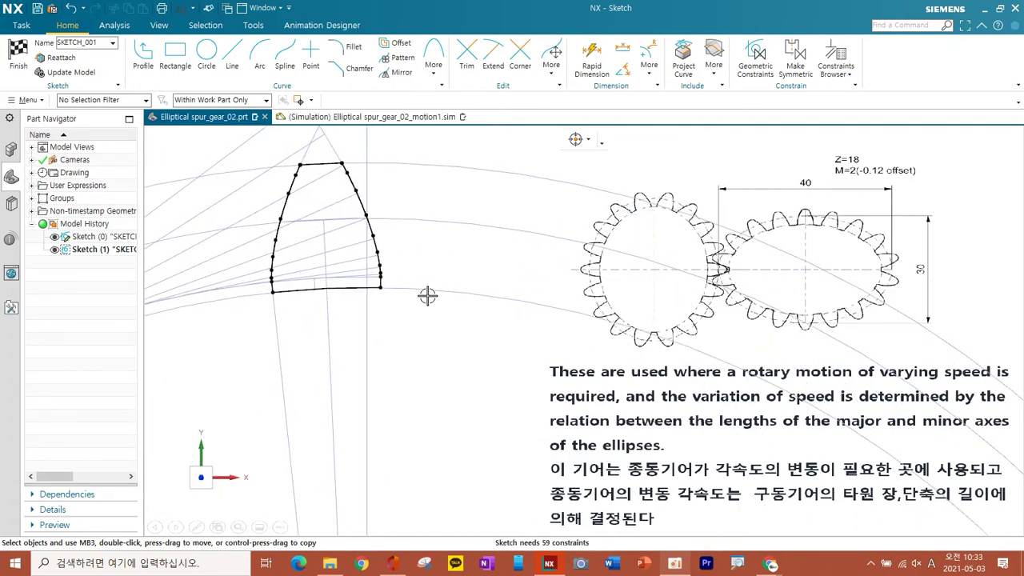
left_click(253, 25)
left_click(52, 53)
mouse_move(229, 149)
left_mouse_down()
mouse_move(393, 251)
mouse_move(416, 334)
left_mouse_up()
scroll(417, 335, "up", 1)
scroll(419, 336, "up", 2)
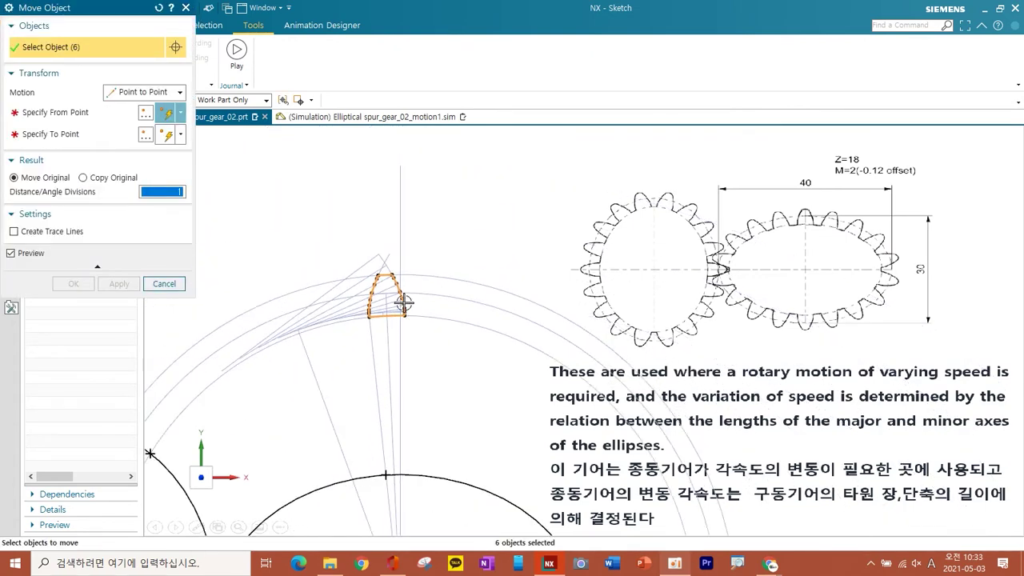
left_click(142, 92)
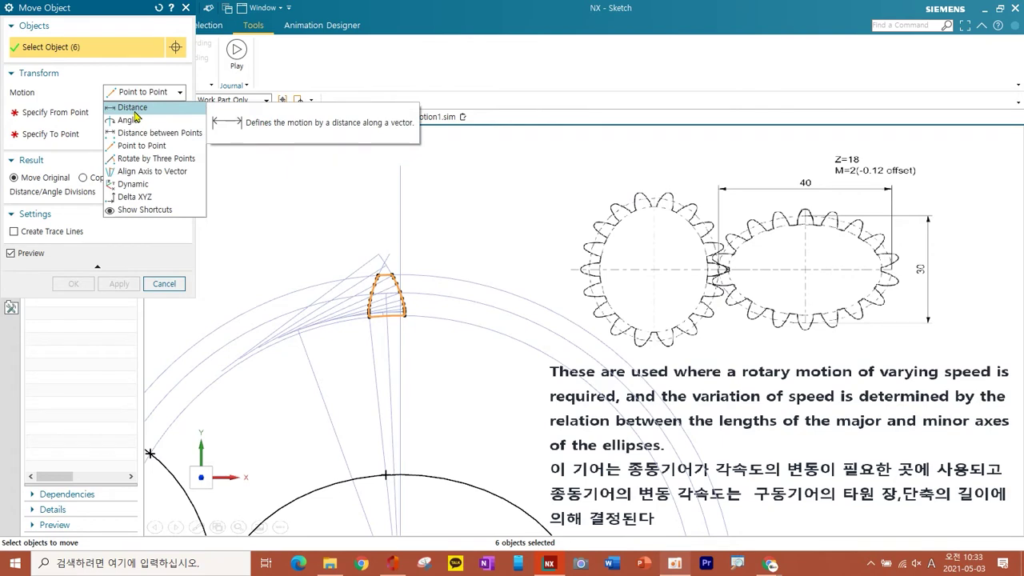
left_click(132, 107)
left_click(138, 95)
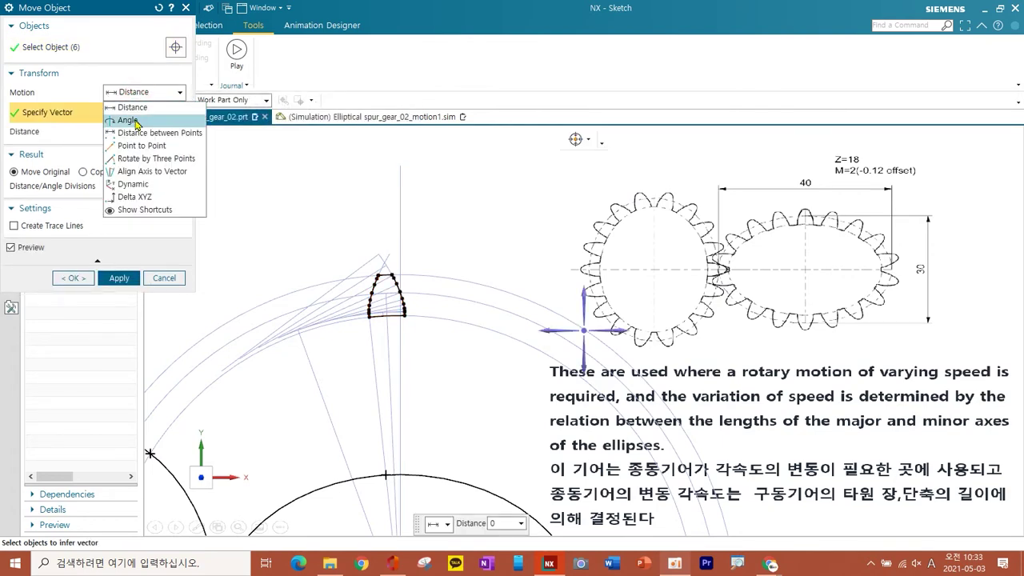
left_click(132, 120)
scroll(423, 336, "up", 1)
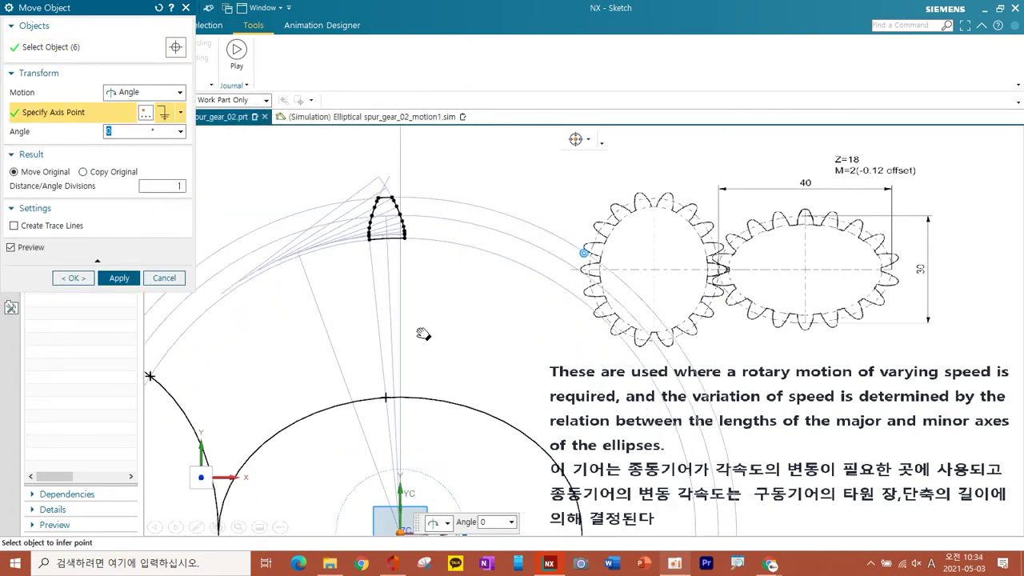
scroll(412, 324, "up", 1)
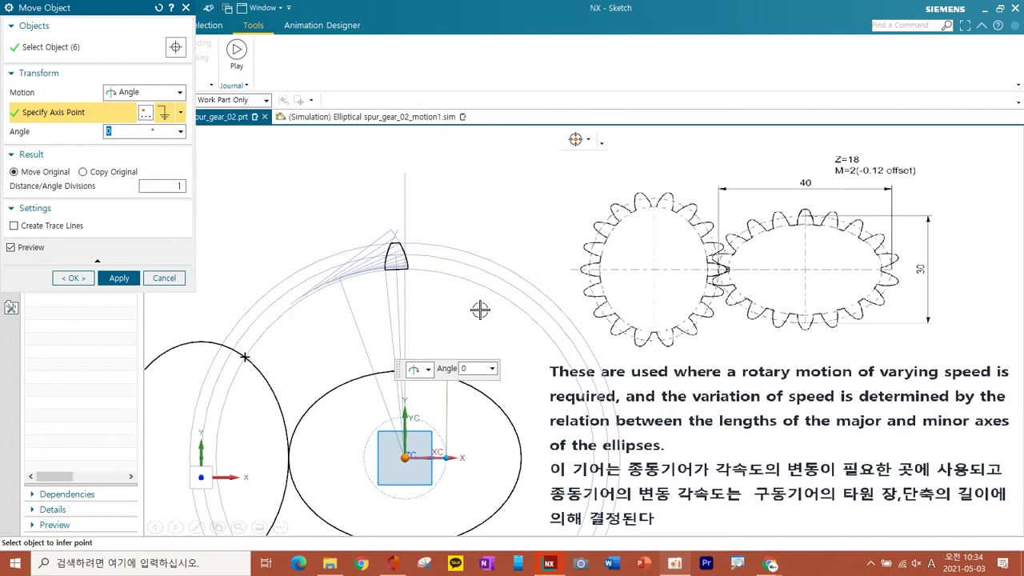
left_click(510, 301)
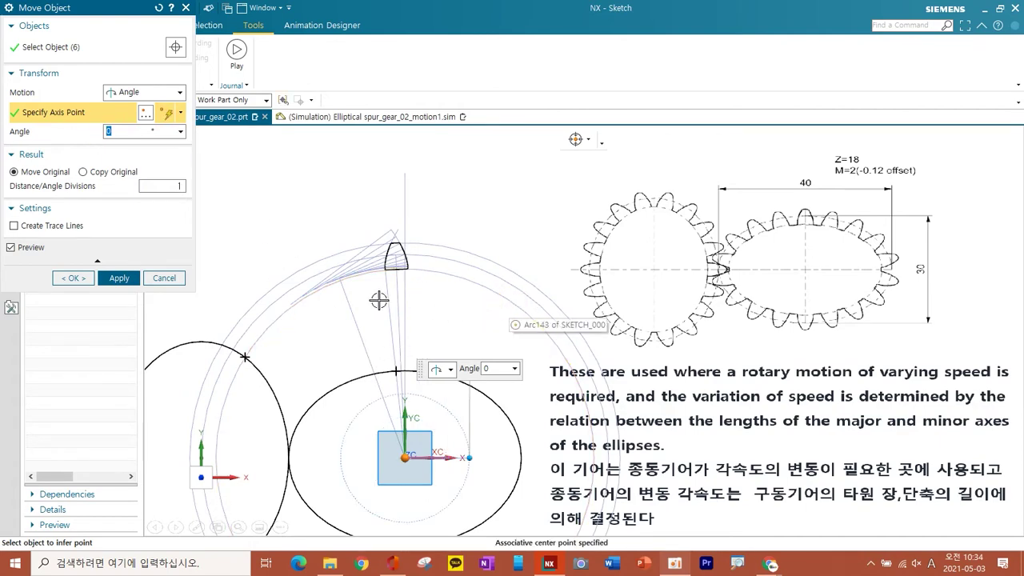
Measure the angle between the vertical line and the tooth's slanted centre line, and copy the angle value
left_click_drag(128, 16, 184, 220)
left_click(118, 27)
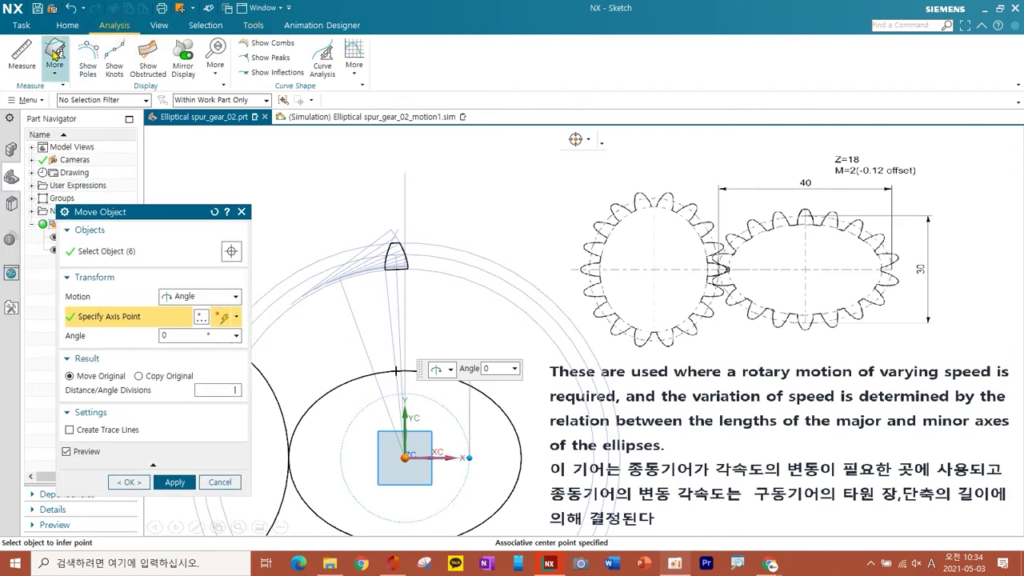
left_click(22, 55)
scroll(408, 310, "up", 4)
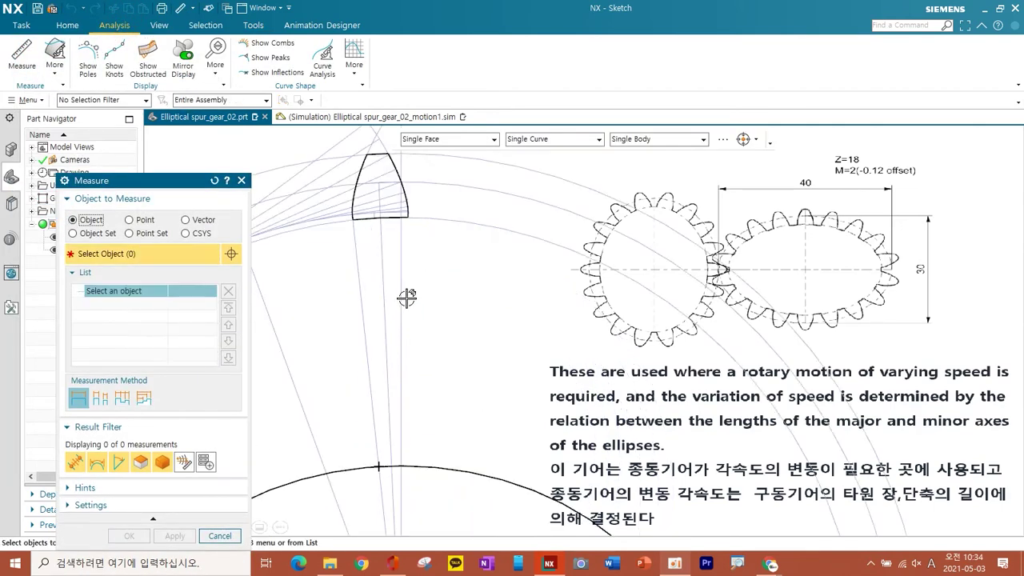
left_click(400, 264)
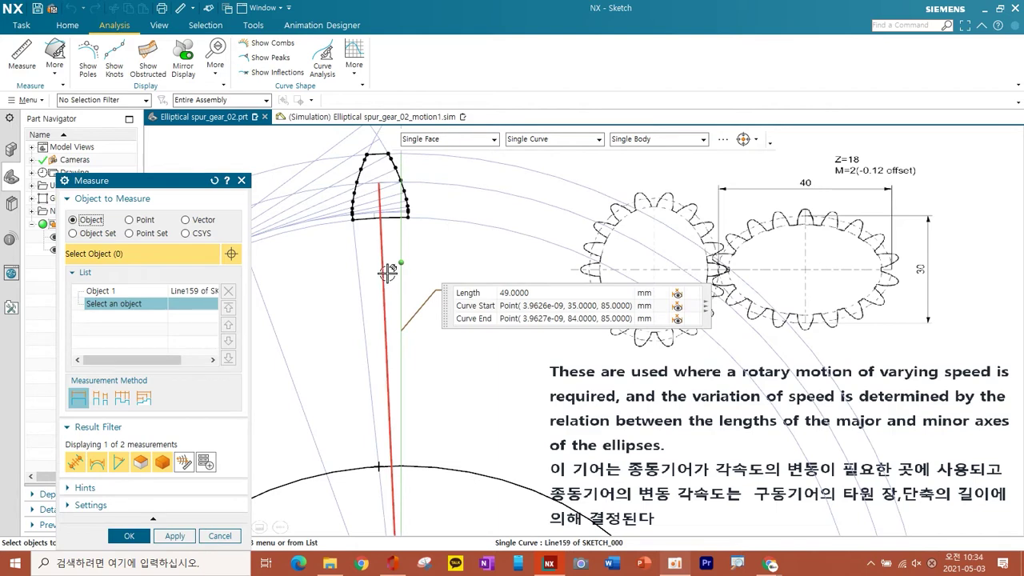
left_click(386, 274)
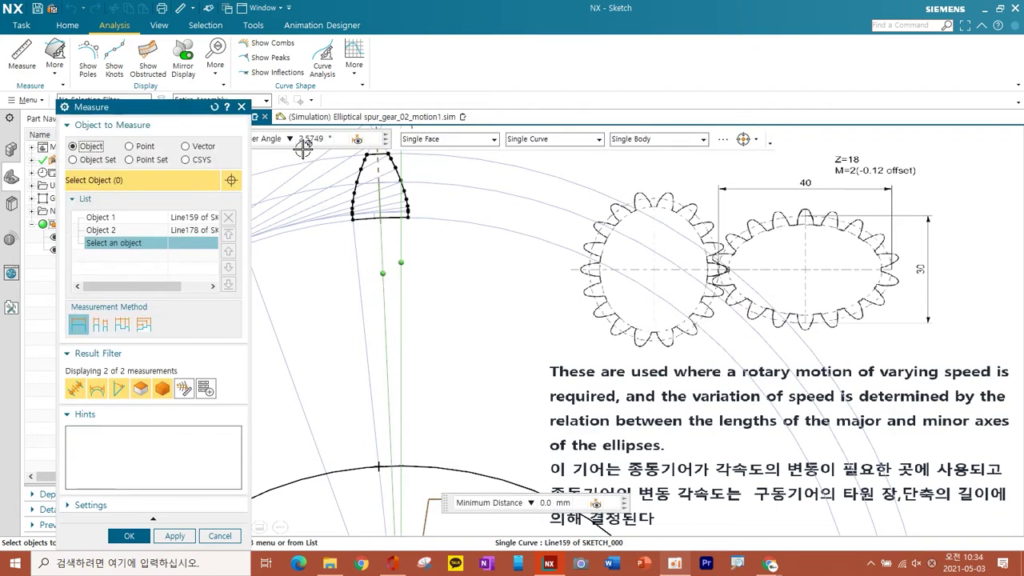
left_click(317, 140)
left_click(337, 150)
left_click(129, 535)
Rotate the original tooth profile clockwise by 2.57489189° about the gear arcs' centre, centring it on the vertical line
key("ctrl+t")
left_click(171, 305)
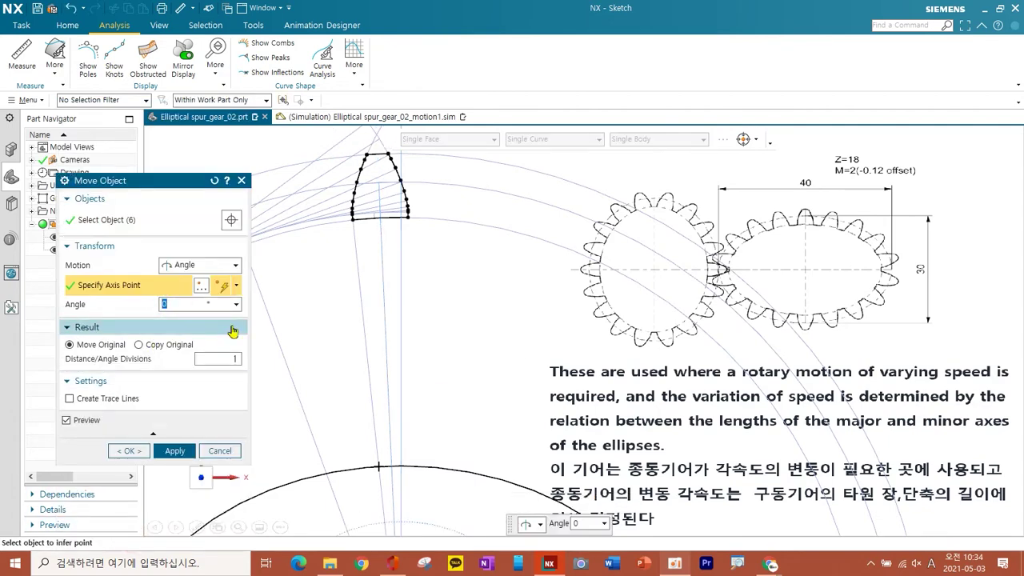
key("ctrl+v")
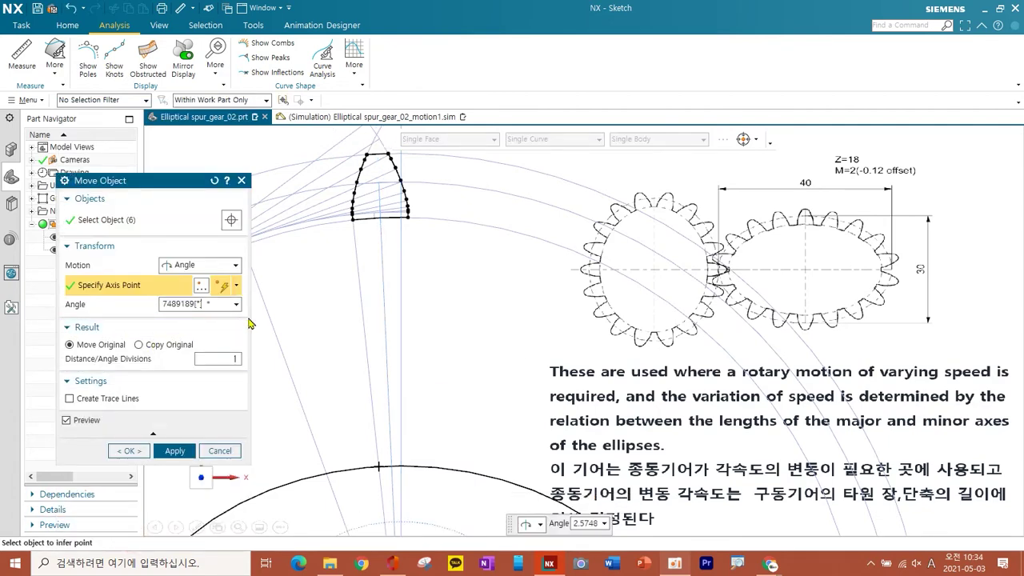
key("BackSpace")
key("BackSpace")
key("BackSpace")
left_click(229, 359)
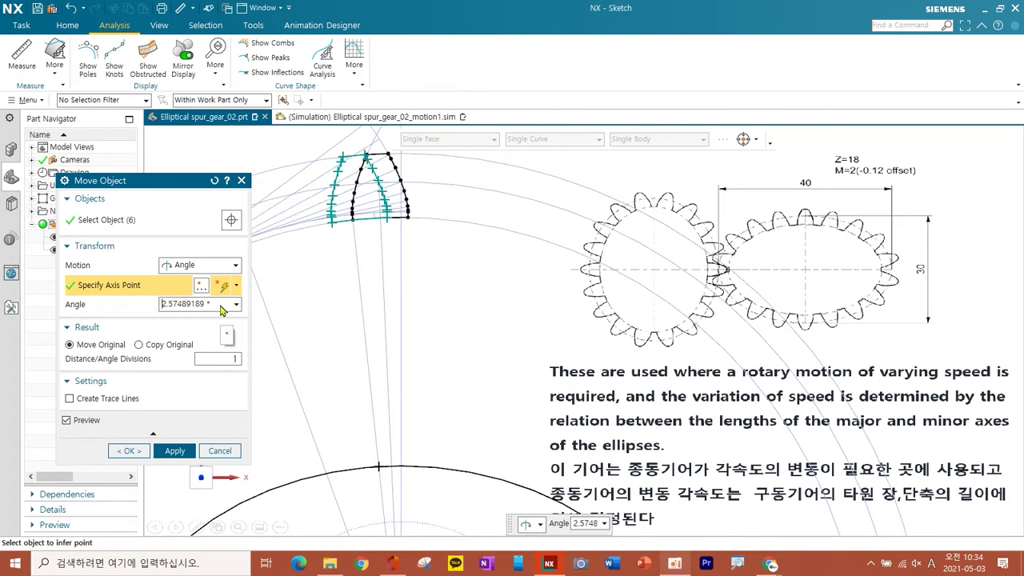
key("Return")
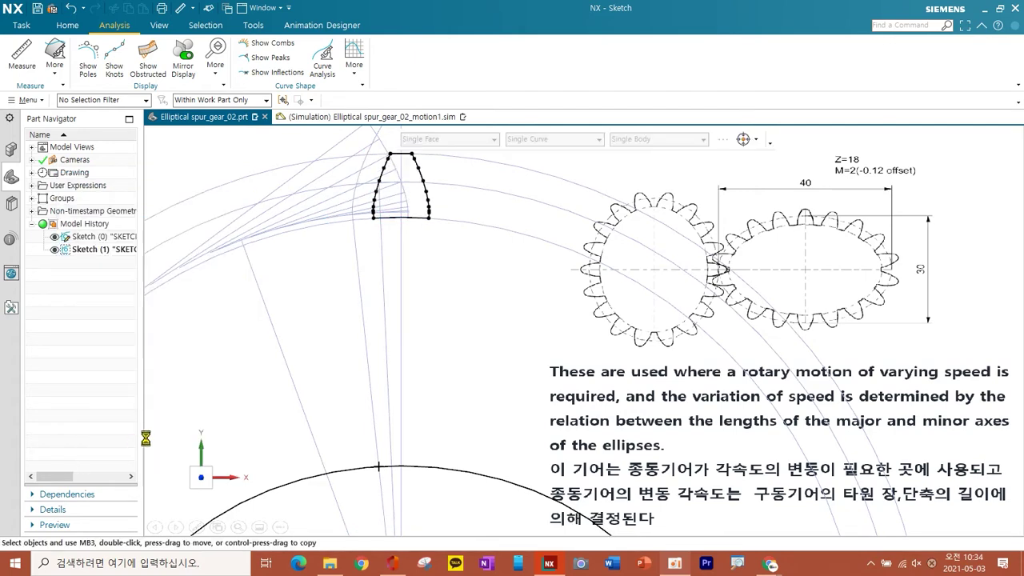
Set up Move Object for the six tooth profile curves with Point to Point motion and Copy Original
scroll(381, 265, "down", 4)
scroll(383, 265, "up", 3)
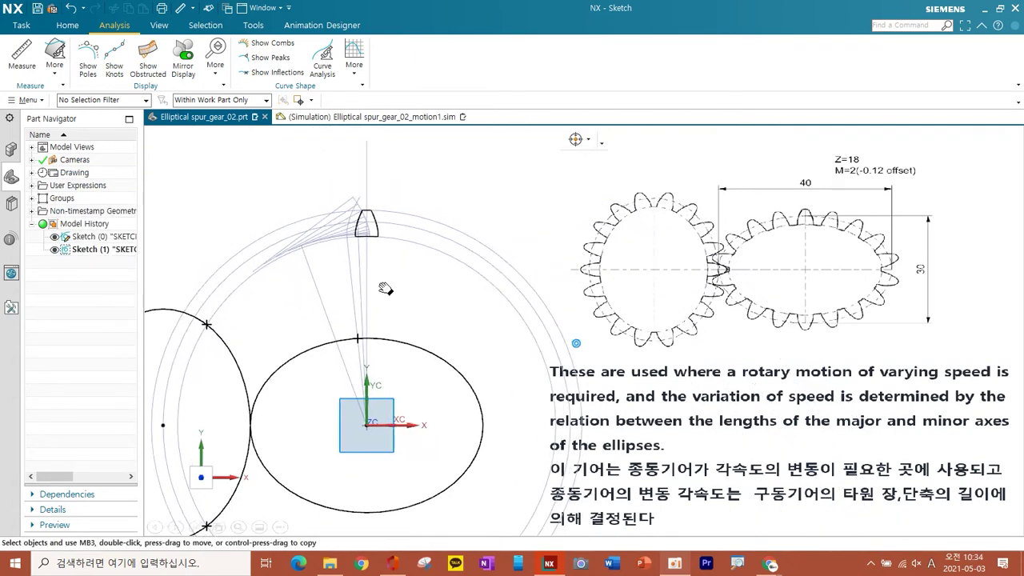
left_click(254, 24)
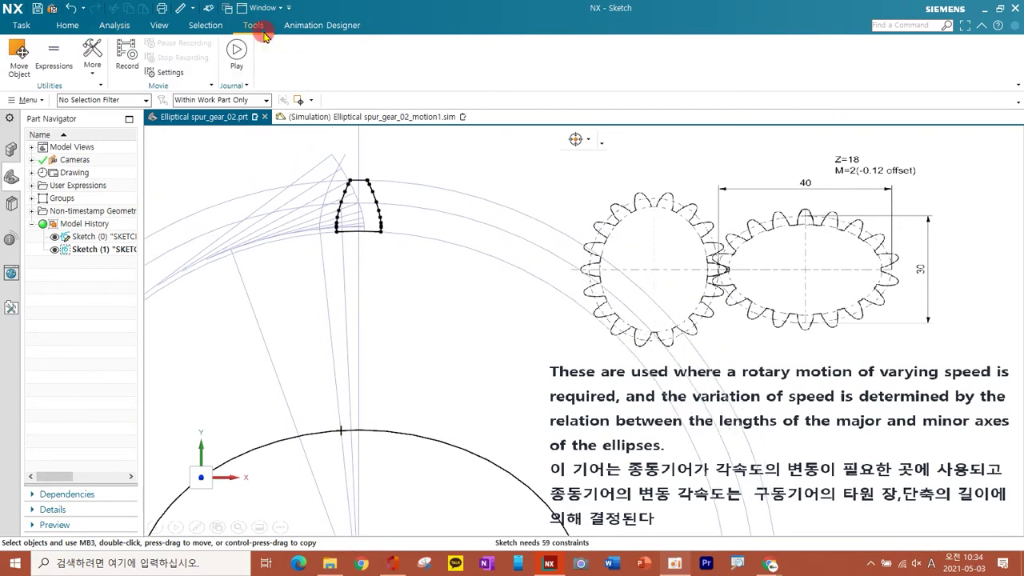
left_click(20, 57)
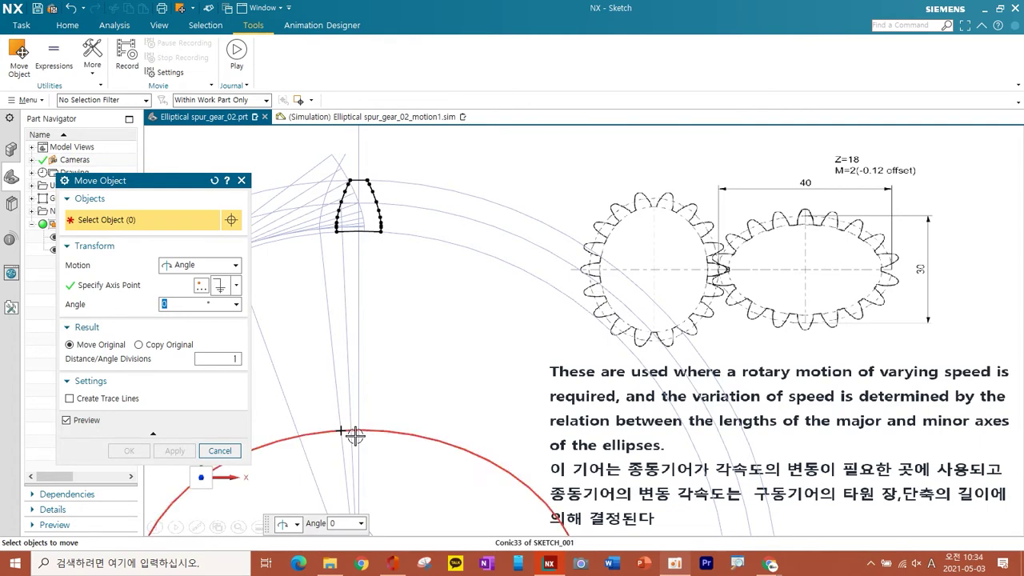
mouse_move(331, 139)
left_mouse_down()
mouse_move(408, 191)
mouse_move(409, 240)
left_mouse_up()
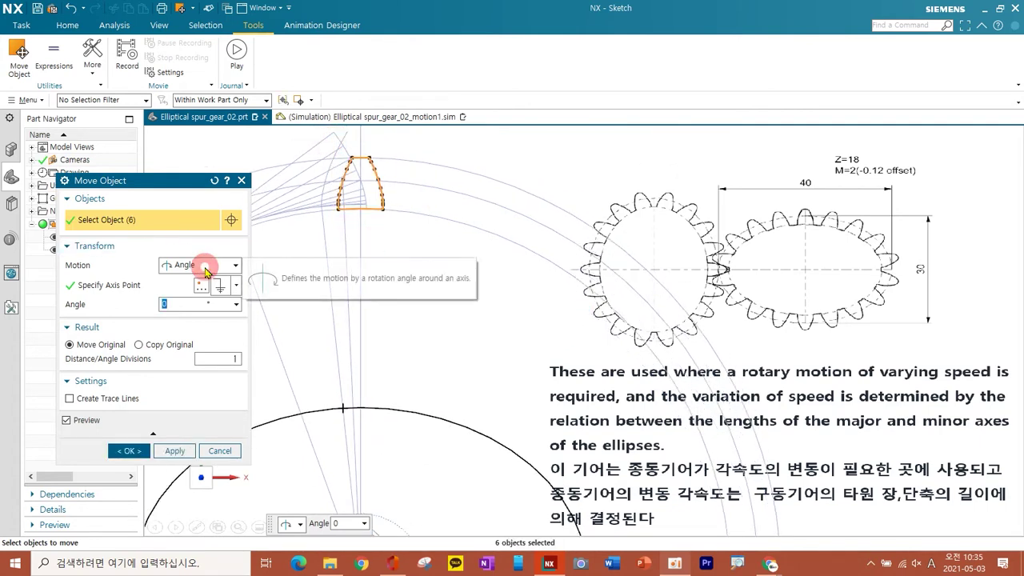
left_click(202, 265)
left_click(183, 319)
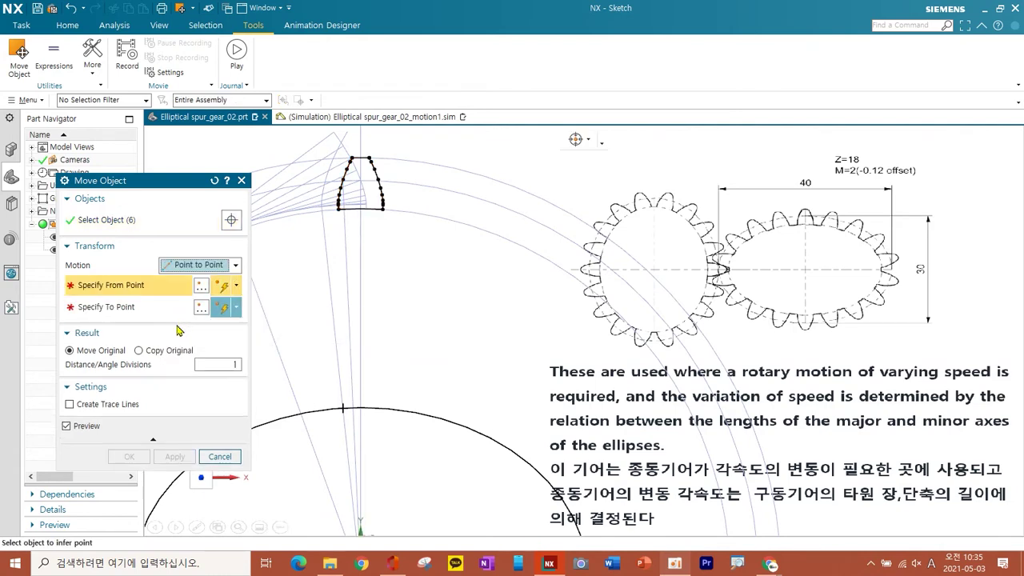
left_click(138, 351)
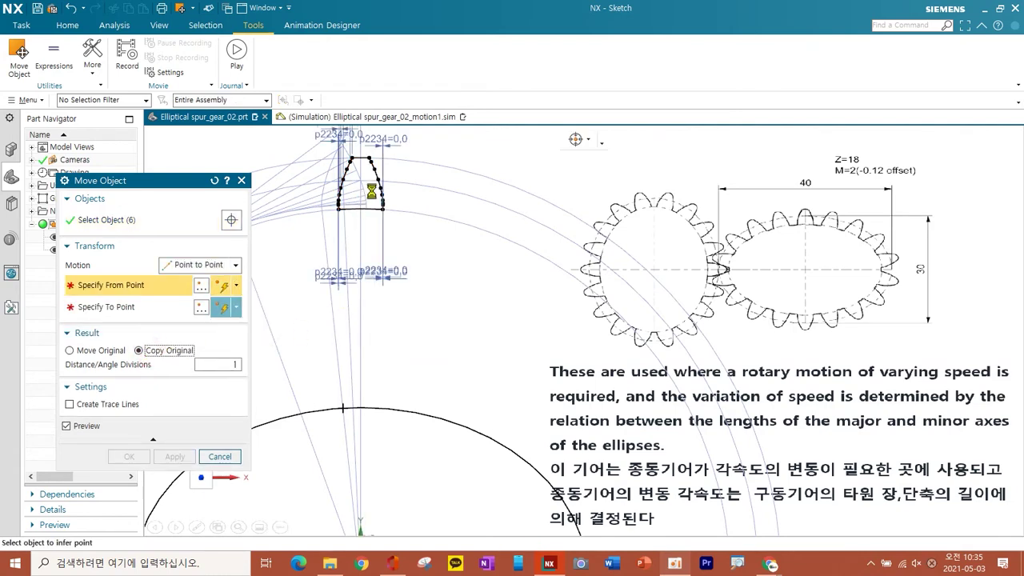
Copy the tooth from the intersection of the pitch arc and vertical line to the horizontal ellipse's top quadrant point
scroll(366, 184, "up", 3)
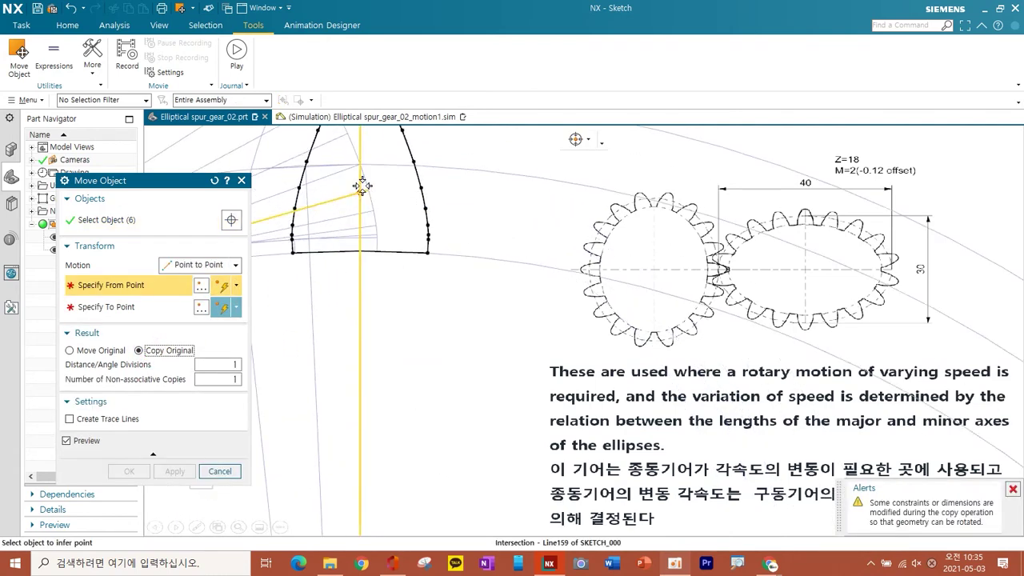
left_click(361, 164)
scroll(373, 217, "down", 3)
scroll(356, 369, "up", 2)
scroll(384, 344, "up", 2)
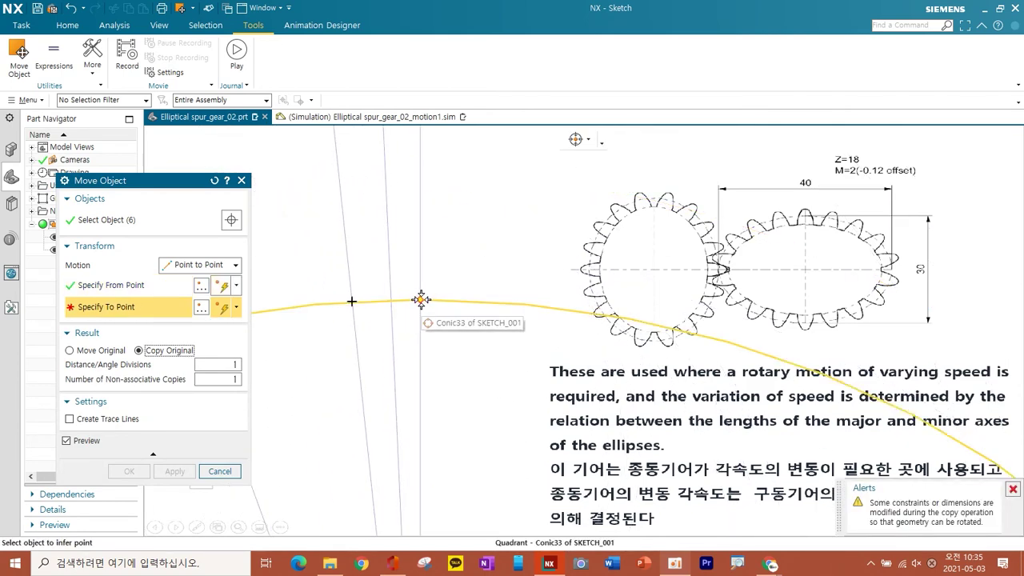
left_click(420, 300)
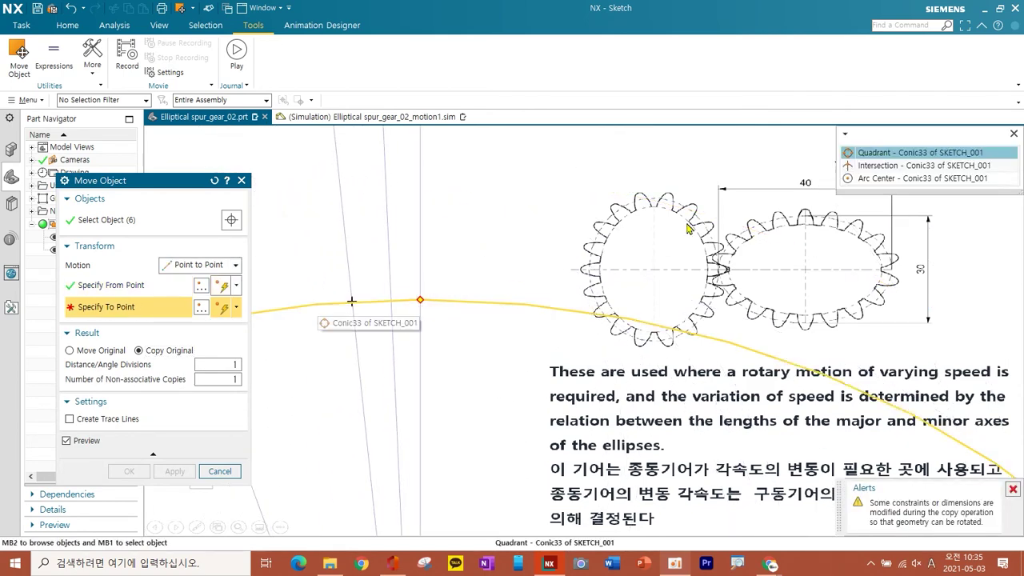
left_click(877, 152)
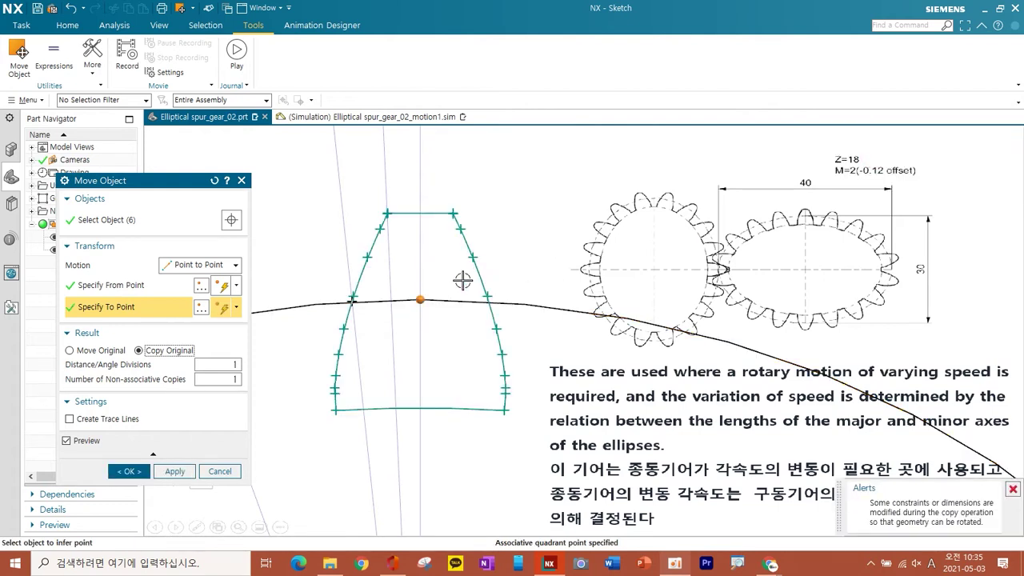
left_click(172, 473)
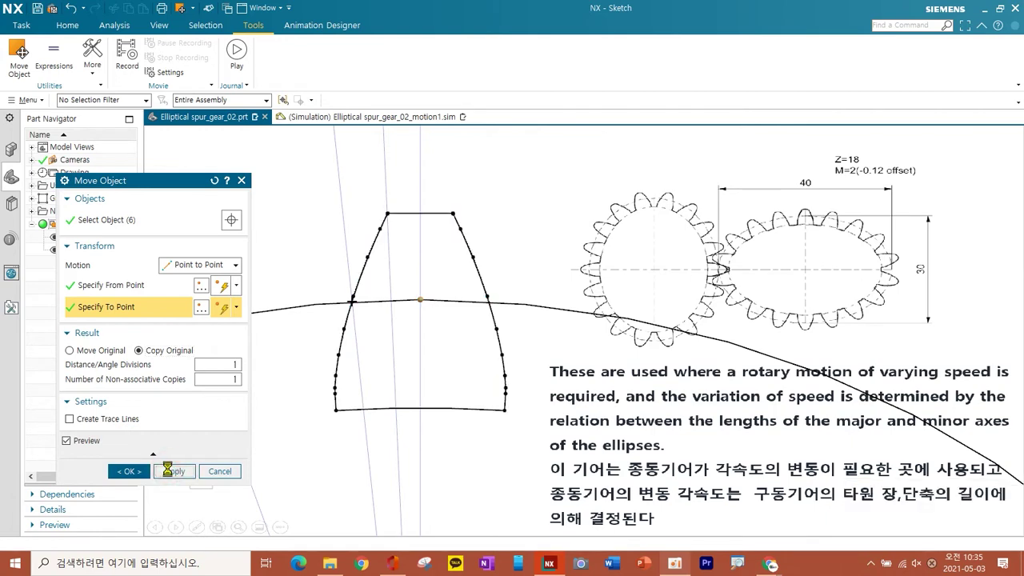
left_click(216, 471)
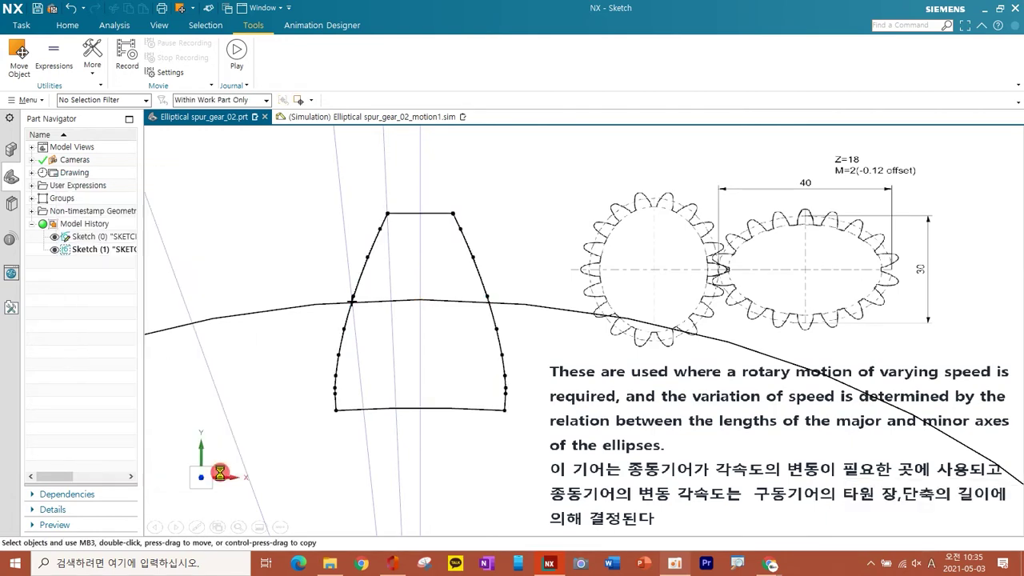
Set up another point-to-point copy of the six curves of the original tooth on the gear arcs
scroll(268, 359, "down", 5)
middle_click_drag(286, 383, 406, 328, "shift")
scroll(406, 328, "down", 3)
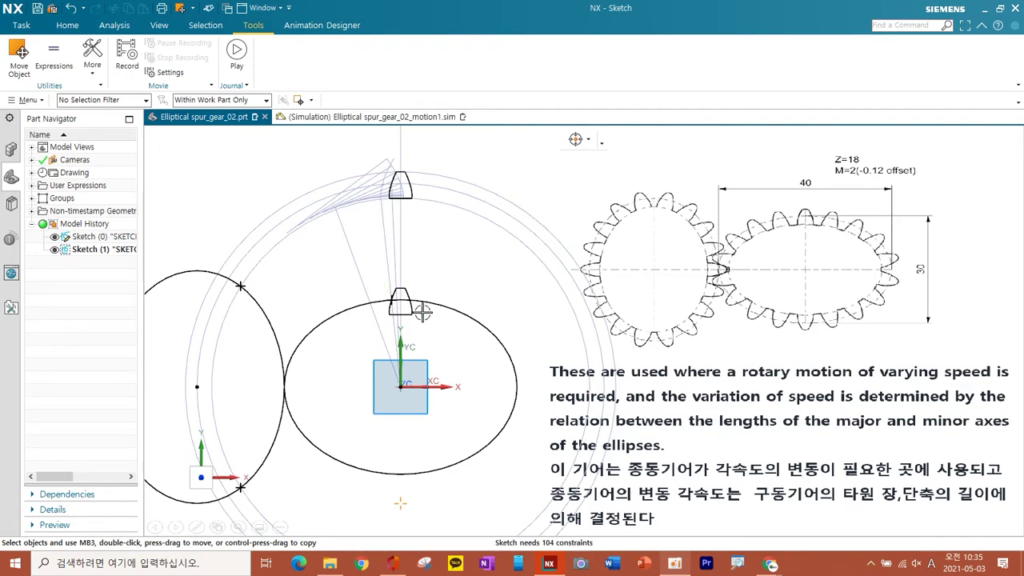
scroll(424, 315, "up", 4)
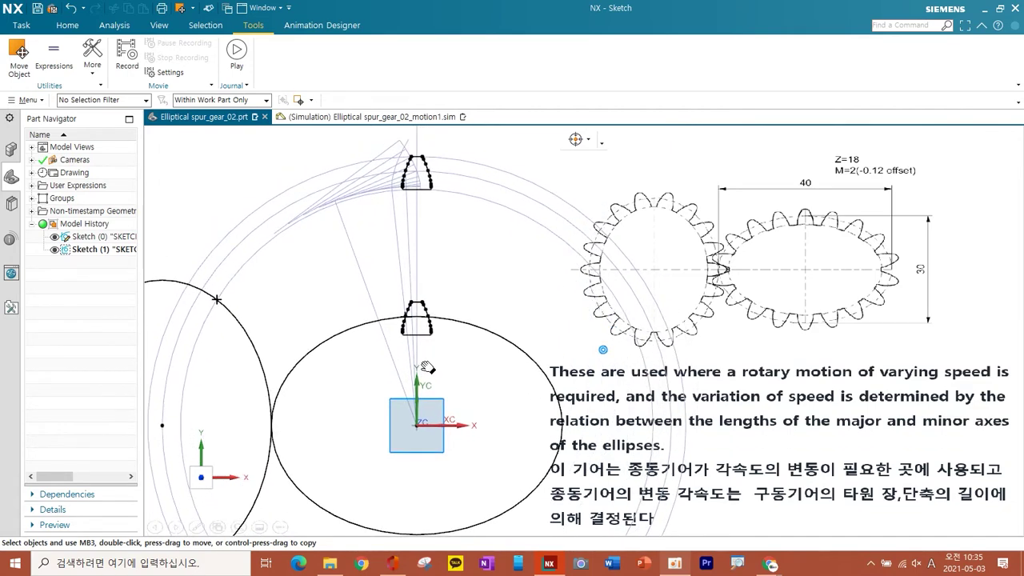
middle_click_drag(428, 367, 428, 372, "shift")
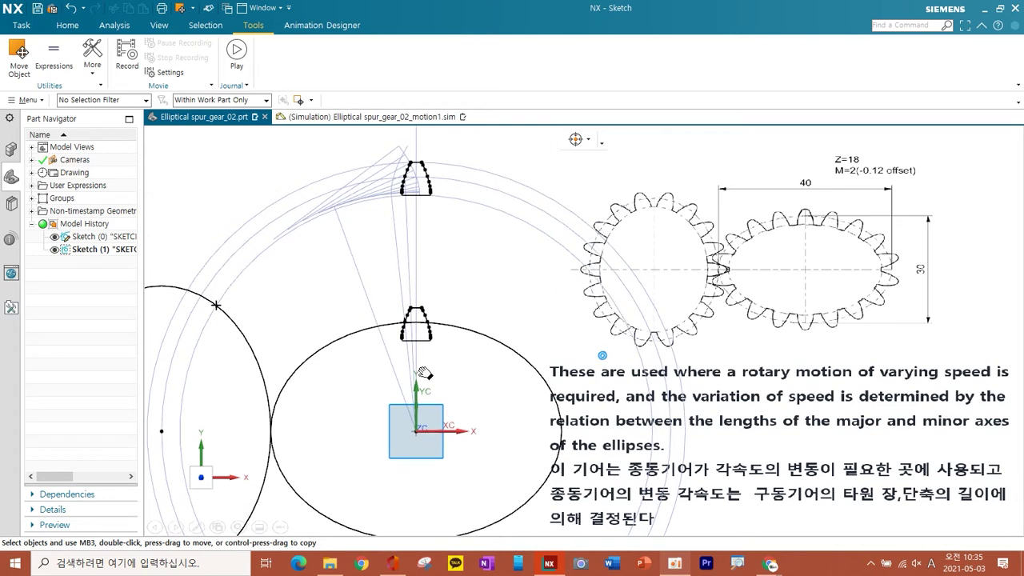
left_click(18, 62)
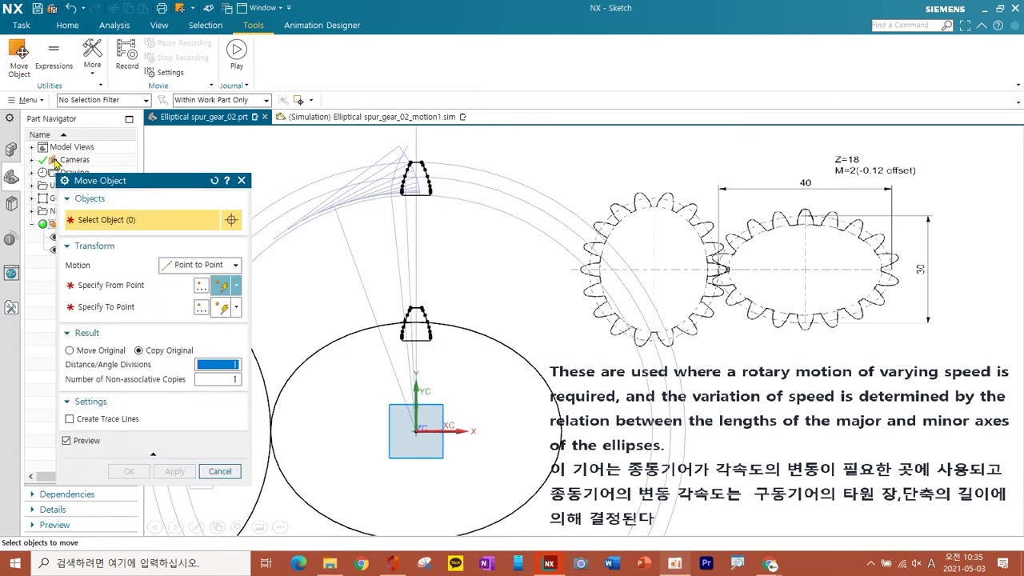
left_click_drag(390, 149, 446, 204)
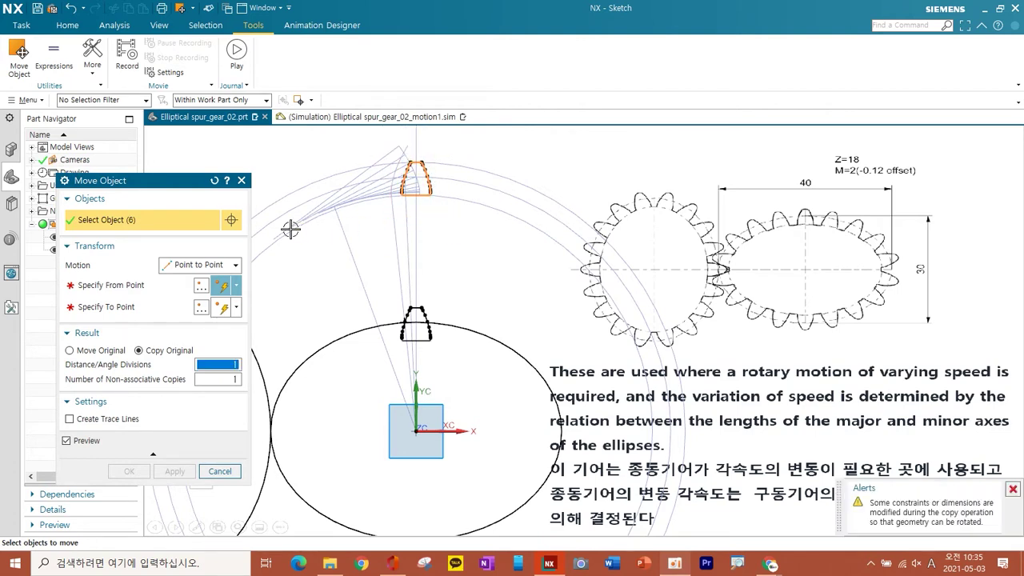
left_click(127, 288)
Copy the original tooth from its pitch arc point on the vertical line to the quadrant where the two ellipses touch
scroll(440, 176, "down", 5)
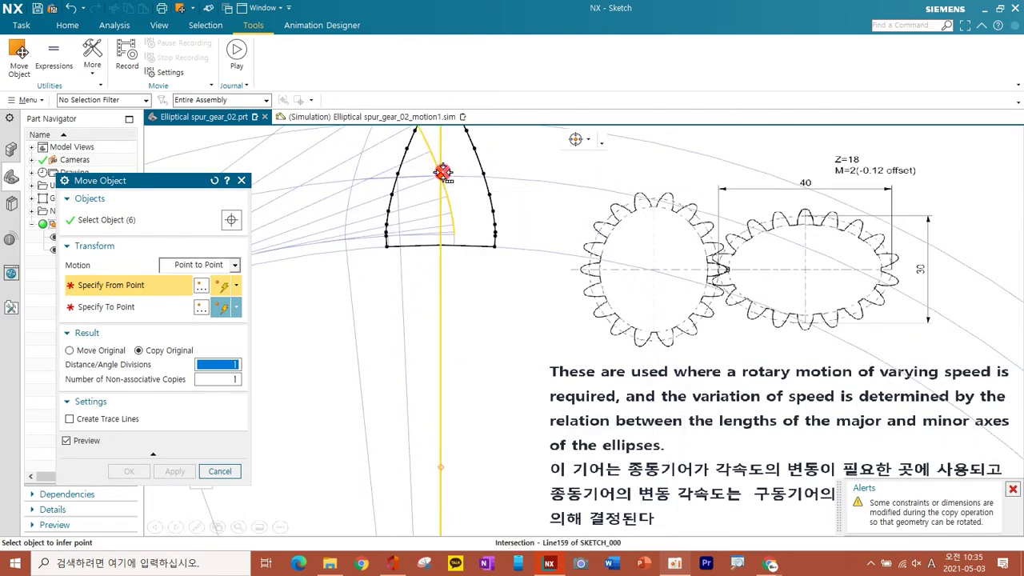
left_click(443, 172)
left_click(933, 148)
scroll(544, 259, "up", 5)
scroll(543, 259, "up", 3)
scroll(436, 404, "down", 5)
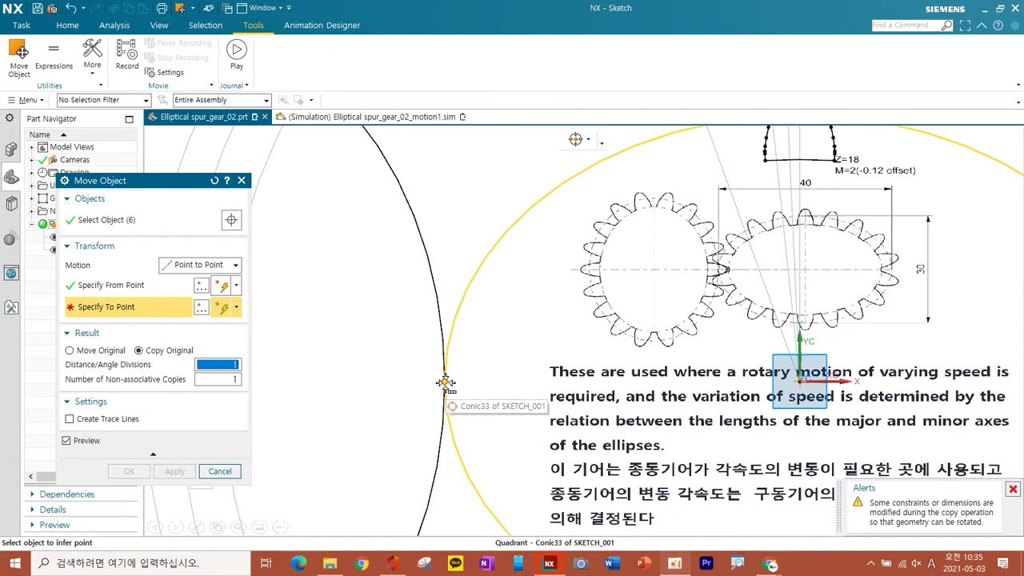
left_click(446, 383)
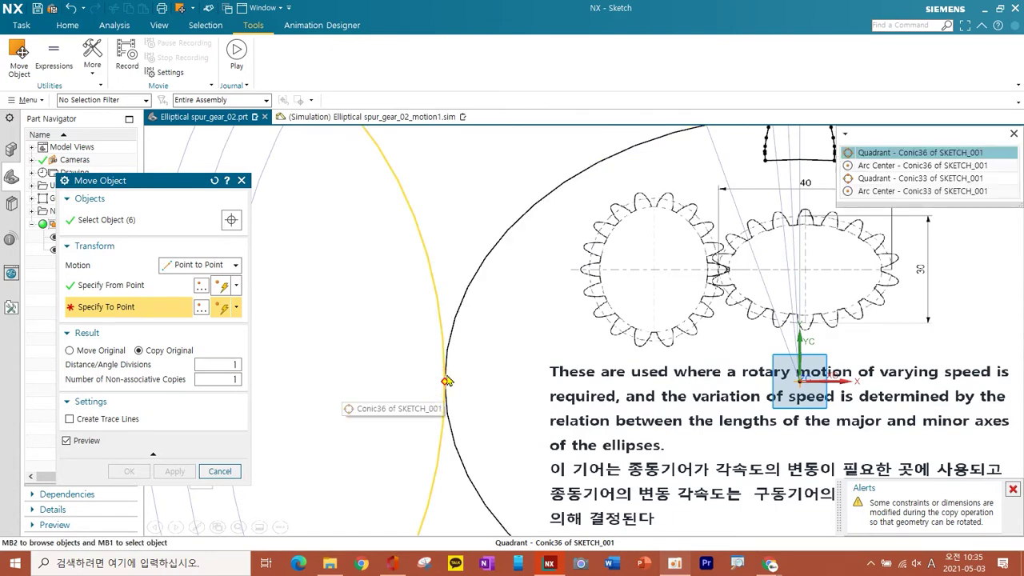
left_click(857, 153)
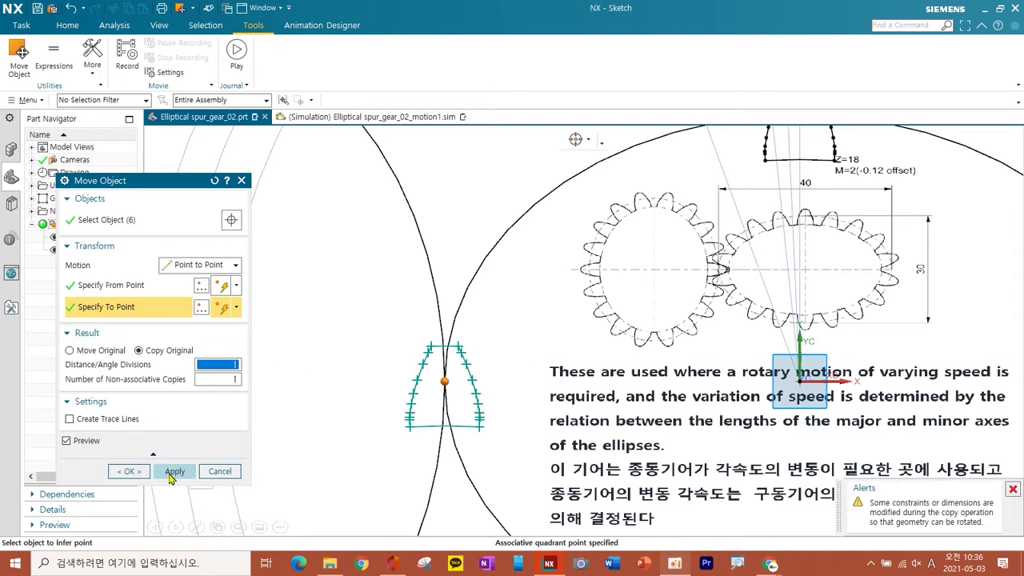
left_click(174, 472)
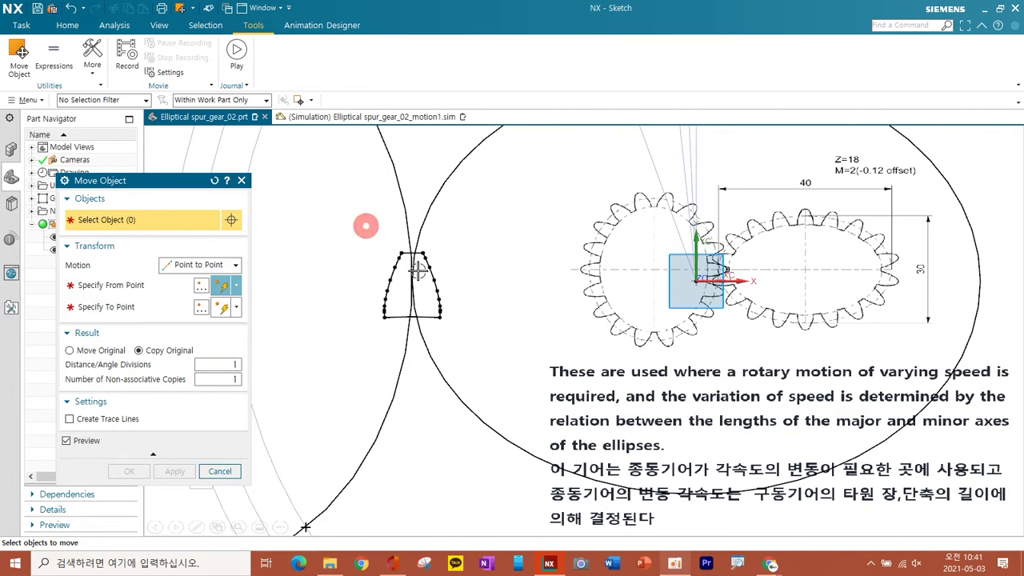
Rotate the six curves of the tooth at the ellipses' contact by -90° about the upright ellipse's quadrant point, using Move Original
left_click_drag(366, 222, 467, 348)
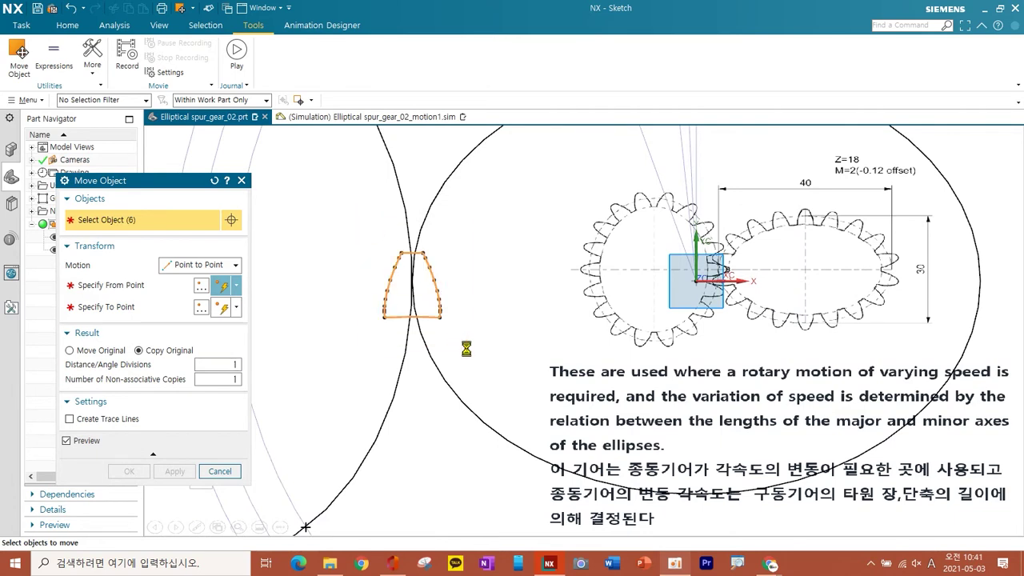
left_click(189, 267)
left_click(189, 289)
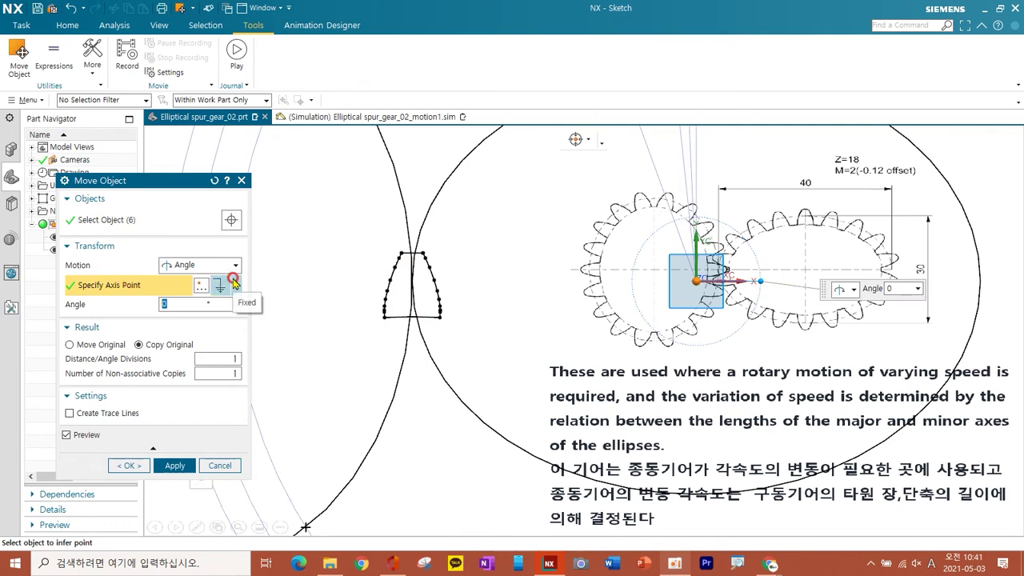
left_click(235, 285)
left_click(224, 156)
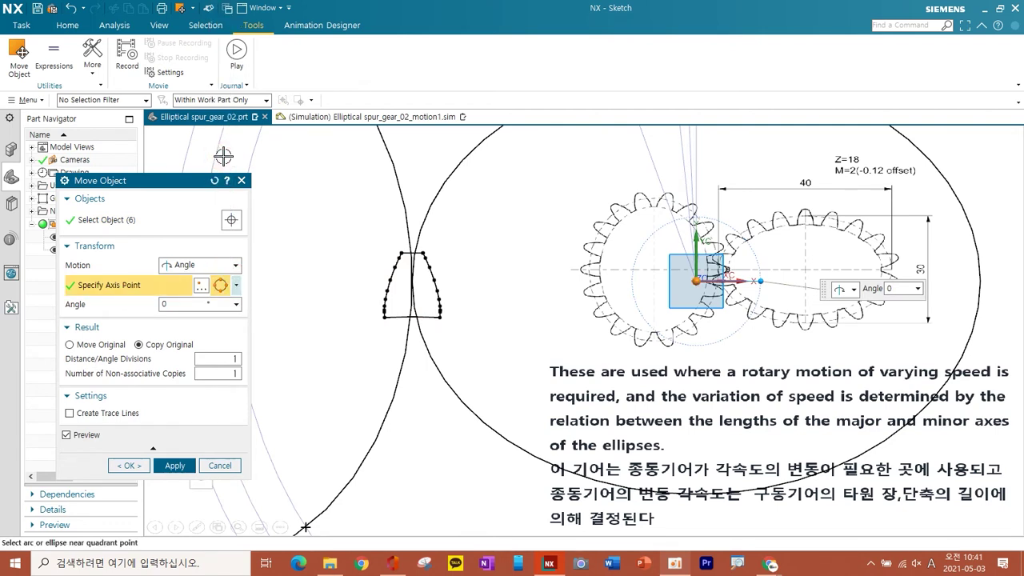
left_click(407, 230)
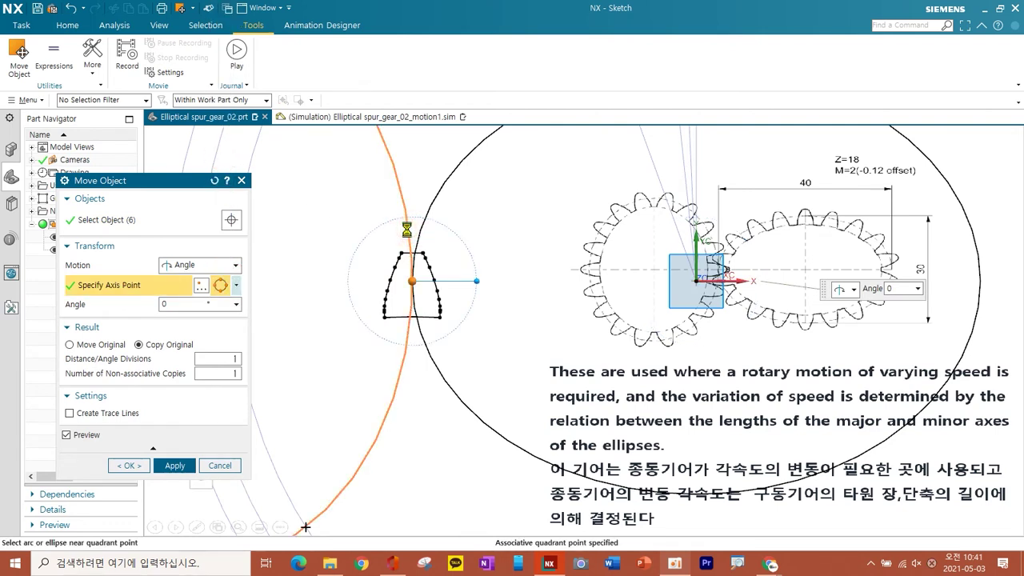
double_click(187, 308)
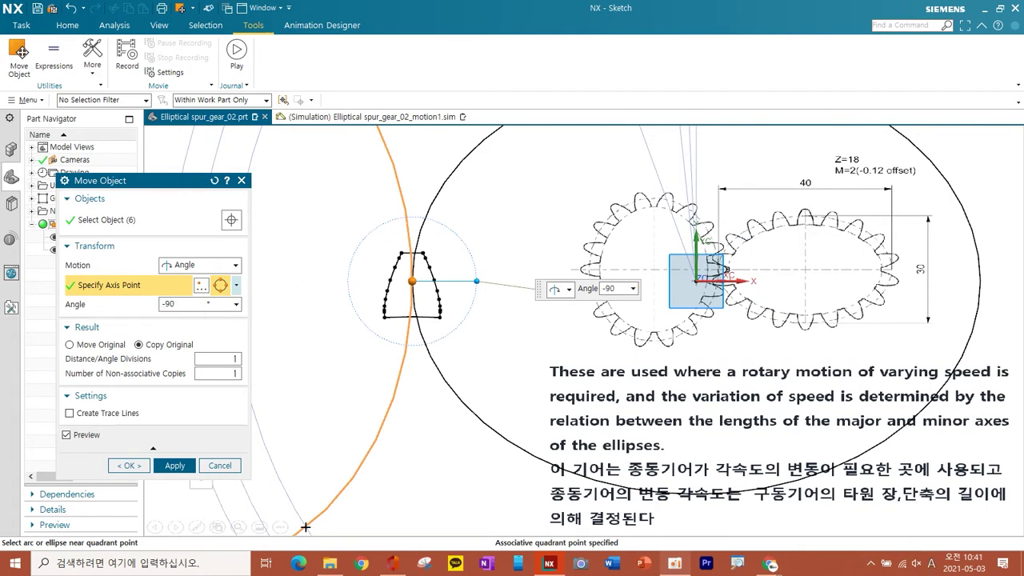
left_click(71, 344)
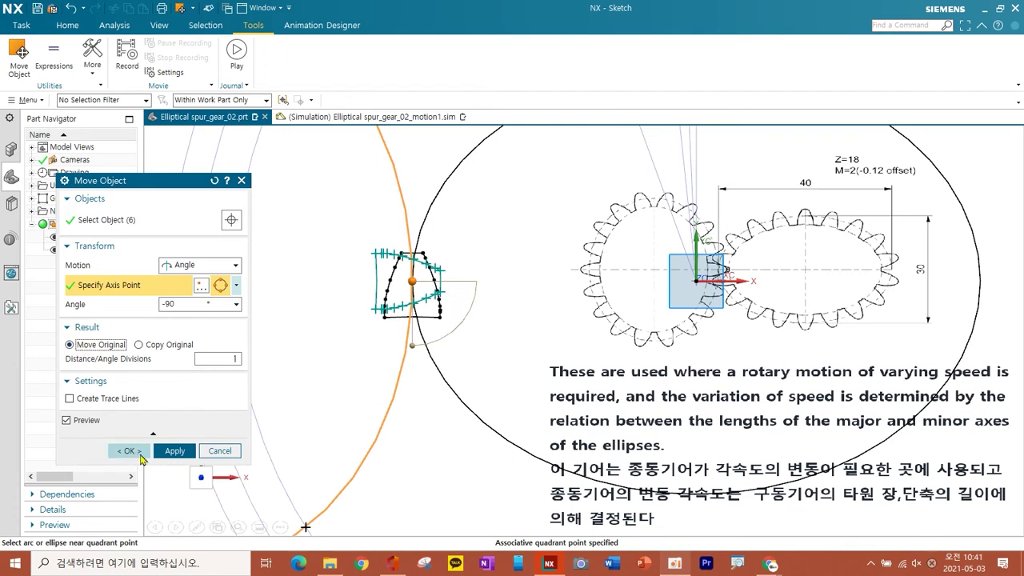
left_click(138, 452)
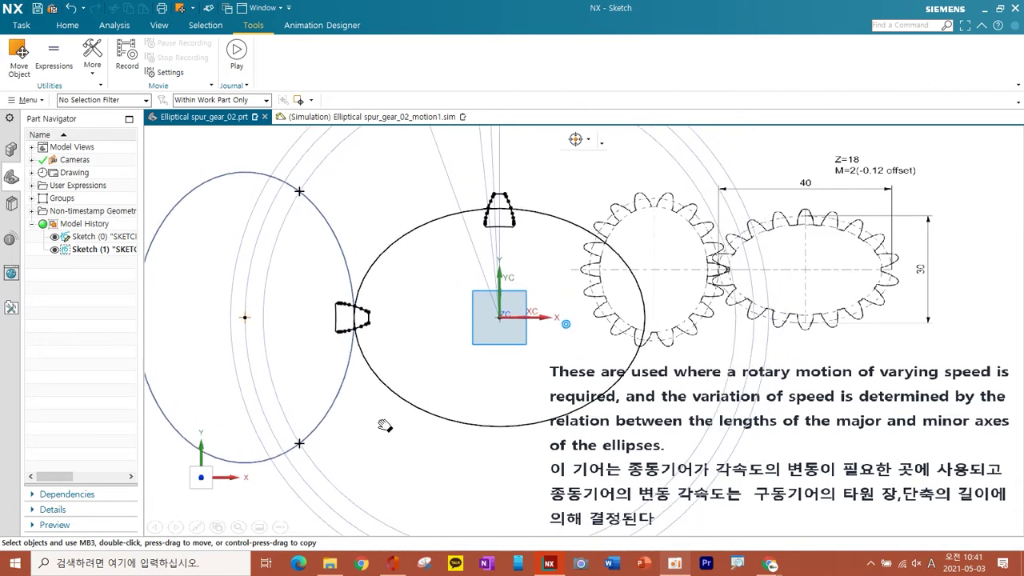
Finish the sketch and hide Sketch (0) with the gear construction circles
left_click(67, 25)
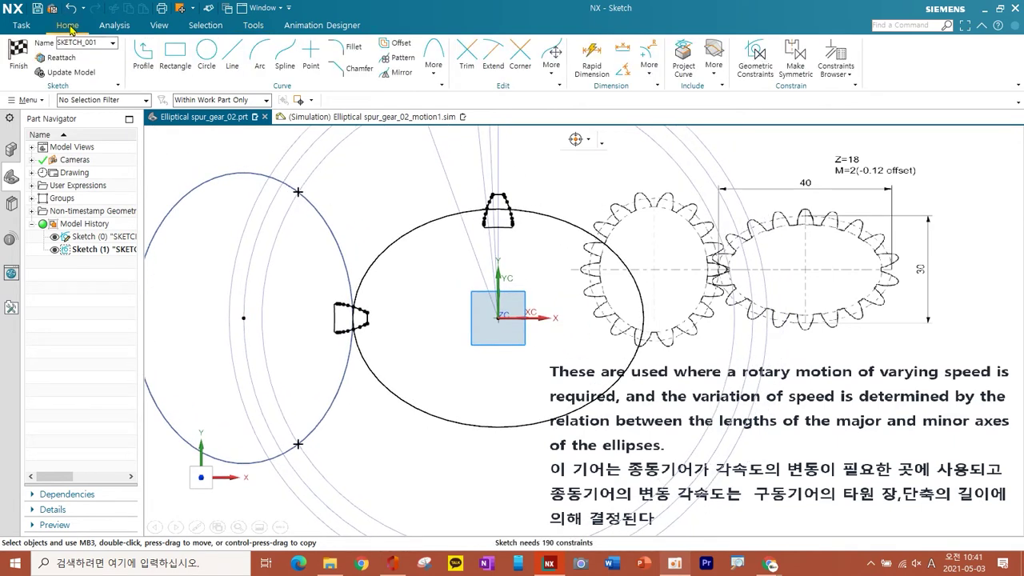
left_click(20, 53)
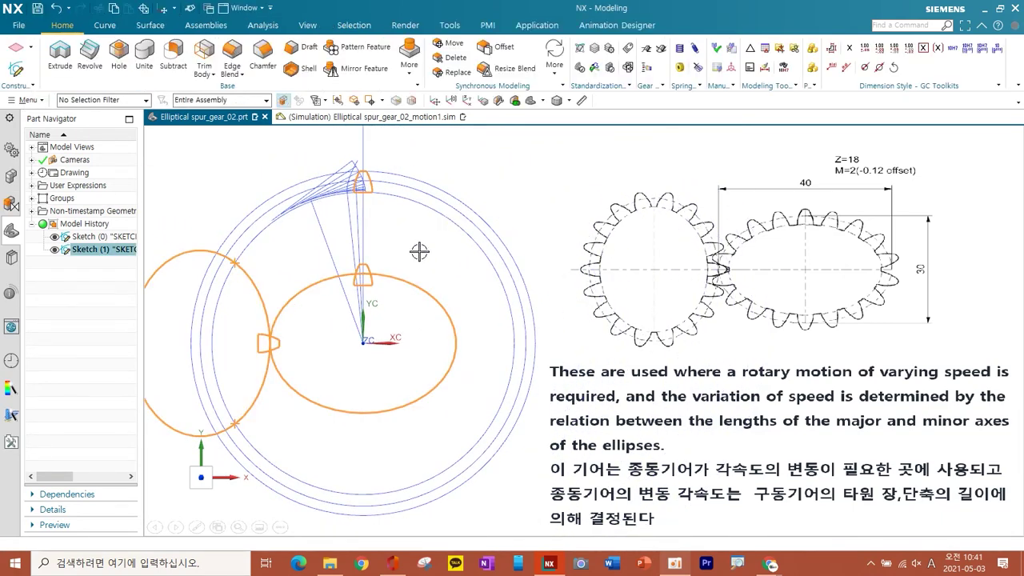
right_click(298, 207)
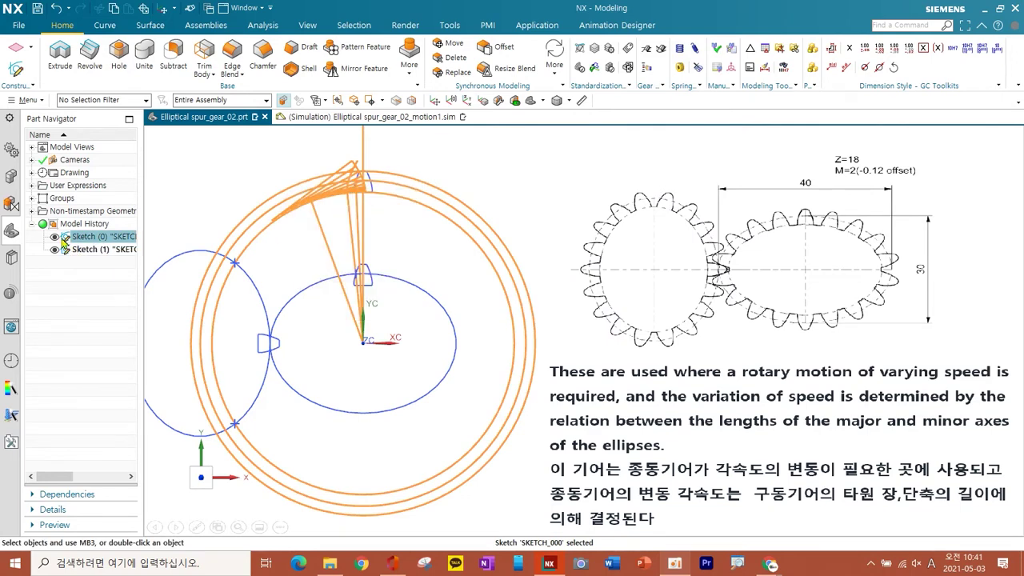
left_click(55, 237)
Delete the original tooth profile above the horizontal ellipse and save the part
scroll(374, 296, "up", 2)
mouse_move(374, 308)
middle_mouse_down("shift")
mouse_move(445, 350)
mouse_move(451, 327)
mouse_move(459, 372)
middle_mouse_up("shift")
key("ctrl+d")
left_click_drag(410, 128, 501, 220)
left_click(175, 507)
middle_click_drag(377, 389, 351, 340, "shift")
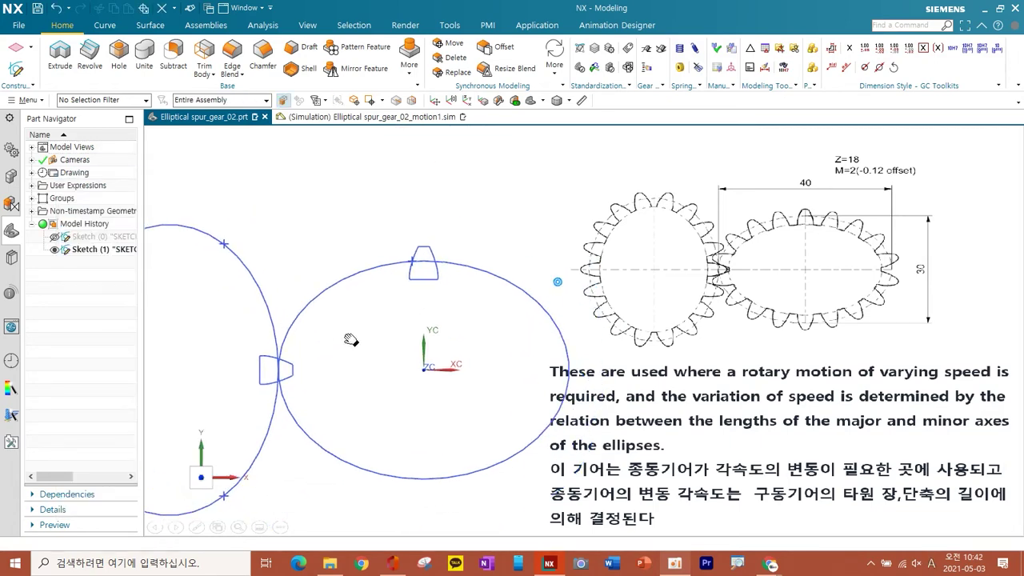
left_click(36, 9)
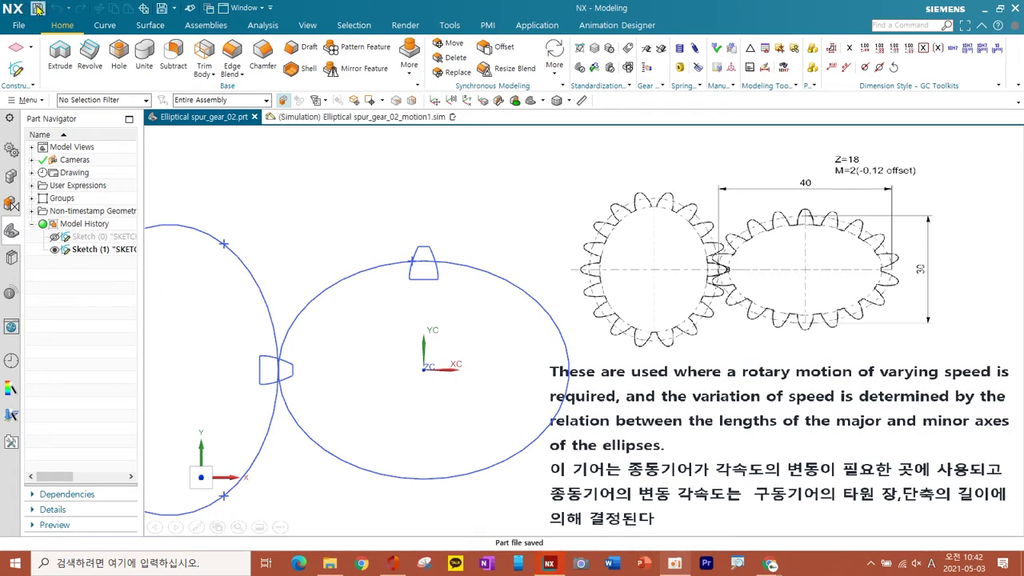
Extrude the tooth profile on top of the horizontal ellipse as a solid with a Symmetric Value of 10 mm
left_click(60, 54)
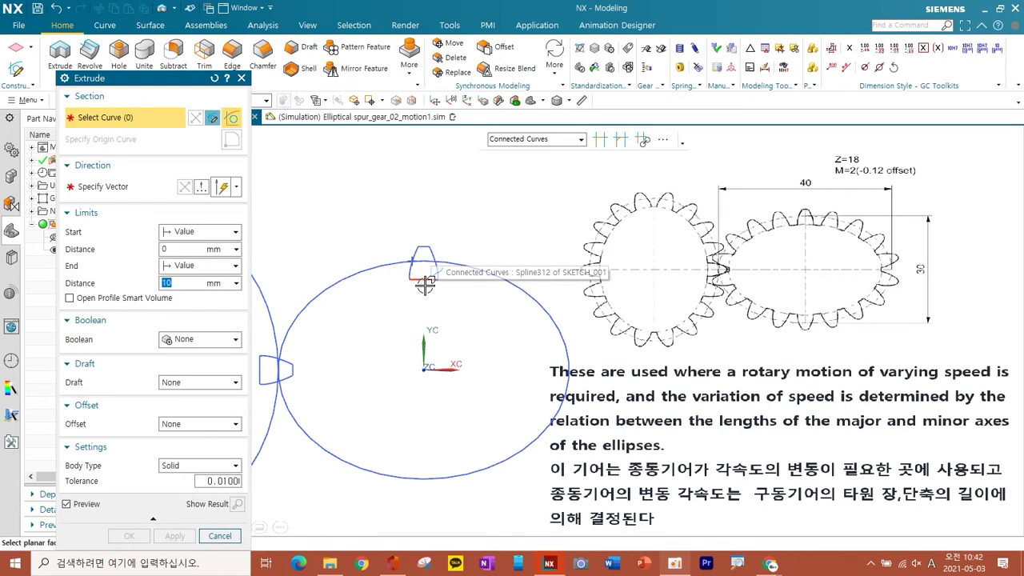
scroll(424, 284, "up", 2)
left_click(441, 239)
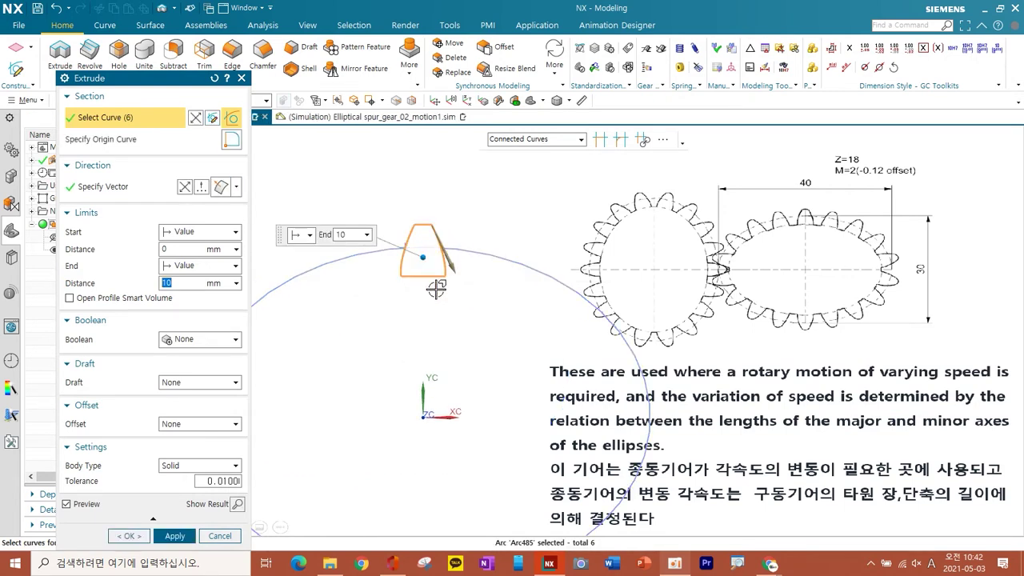
middle_click_drag(477, 278, 435, 312)
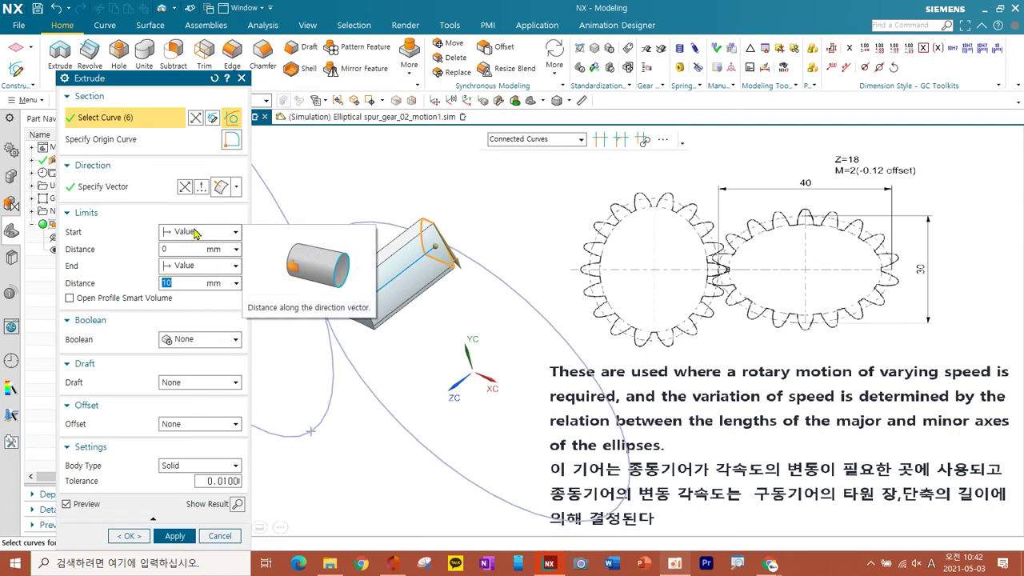
left_click(196, 233)
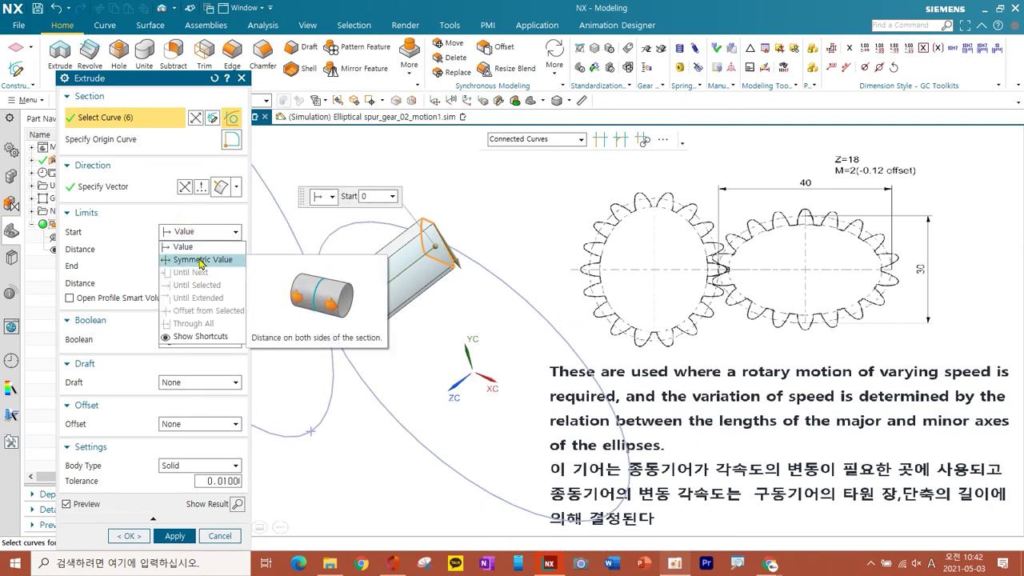
left_click(197, 259)
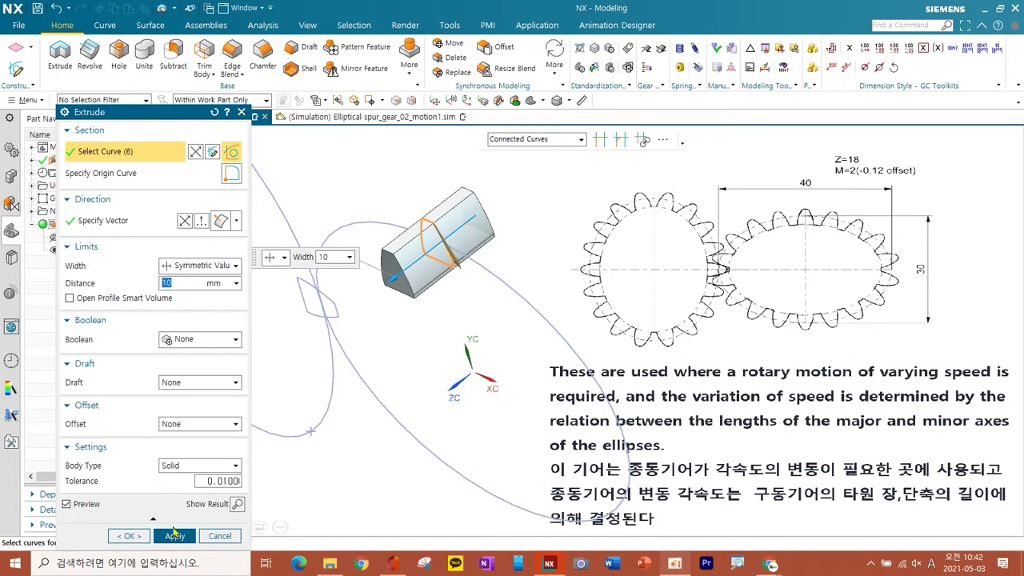
left_click(172, 537)
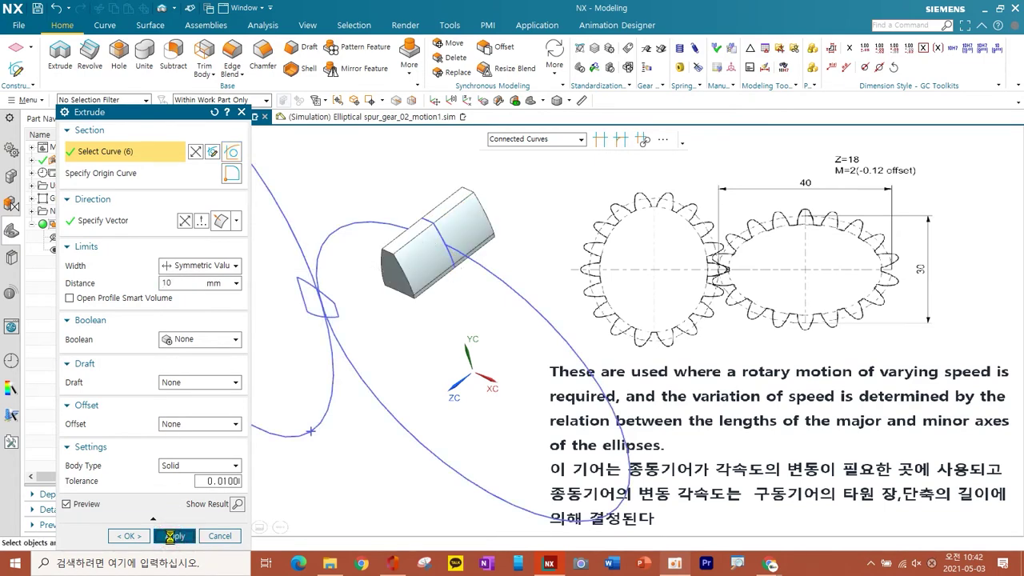
left_click(223, 536)
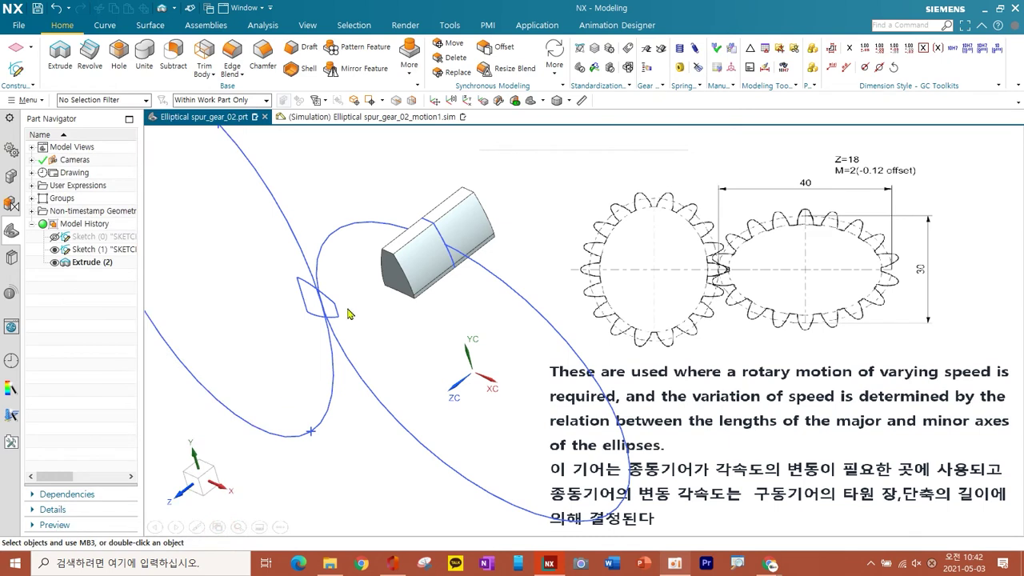
Set up Pattern Geometry for the extruded tooth with an Along layout and the horizontal ellipse as the path
scroll(357, 309, "down", 3)
middle_click_drag(357, 309, 344, 305)
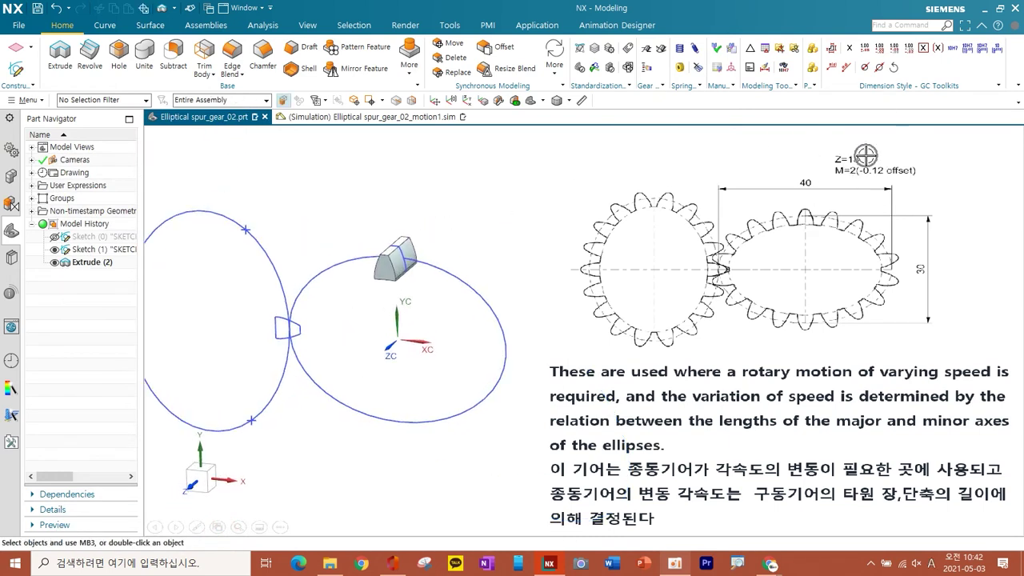
mouse_move(456, 295)
middle_mouse_down()
mouse_move(466, 344)
mouse_move(471, 297)
middle_mouse_up()
scroll(461, 305, "up", 3)
scroll(460, 305, "down", 3)
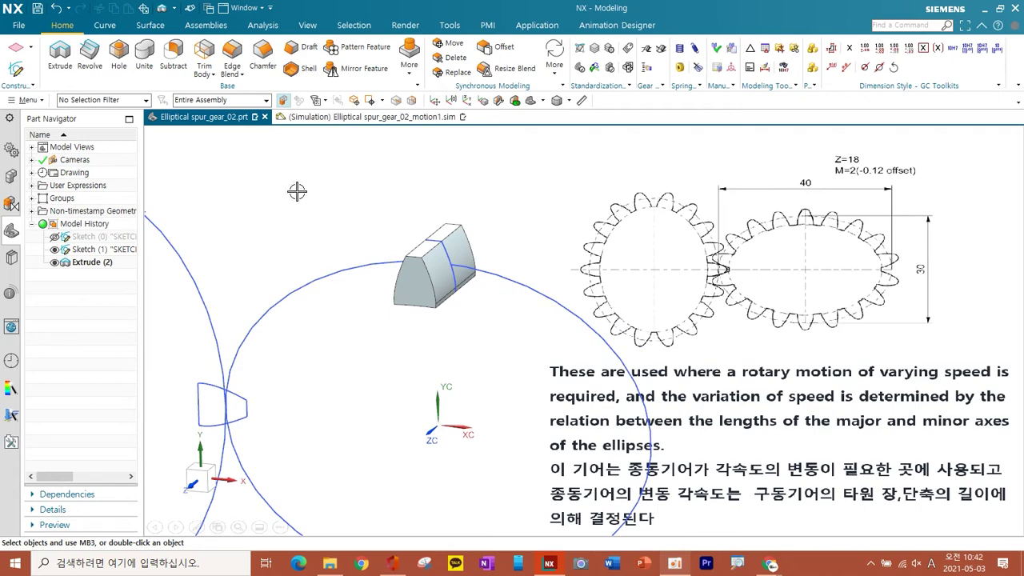
left_click(407, 72)
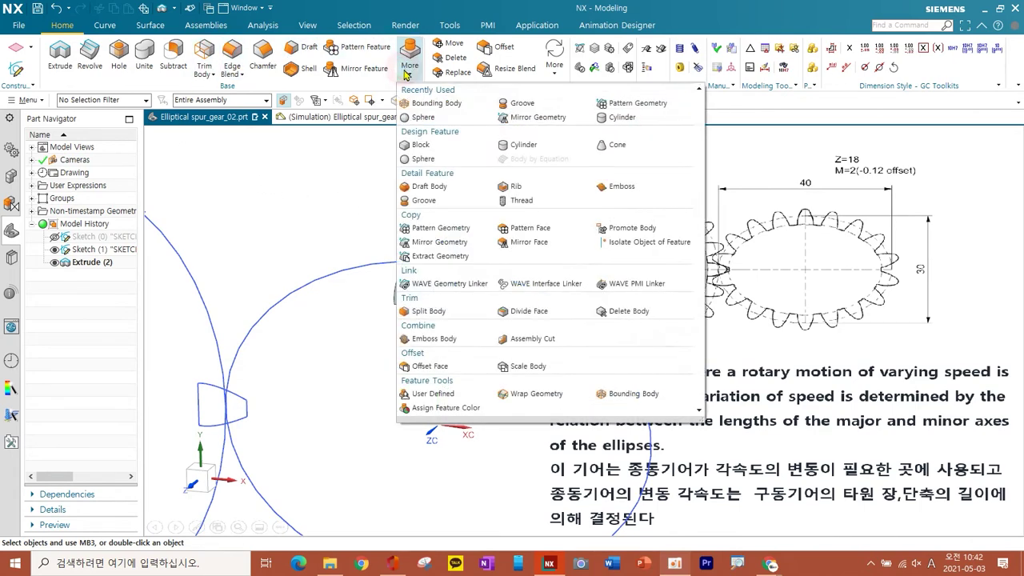
left_click(441, 228)
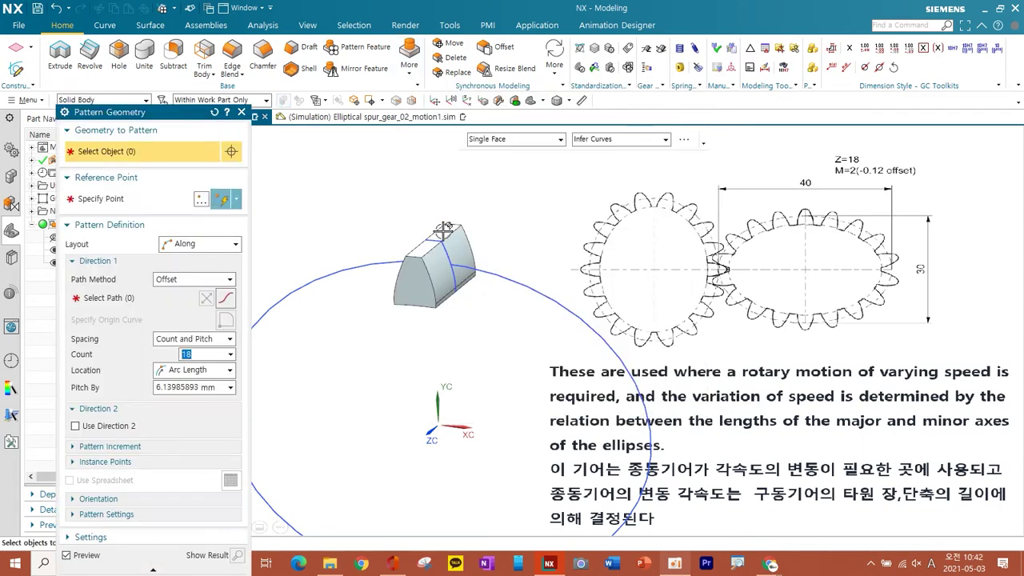
left_click(431, 282)
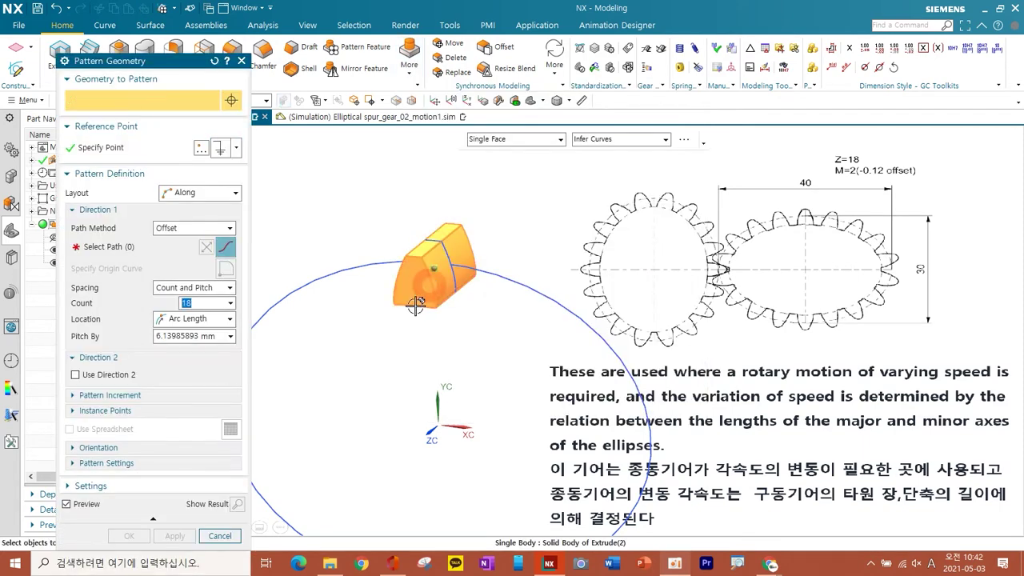
left_click(183, 193)
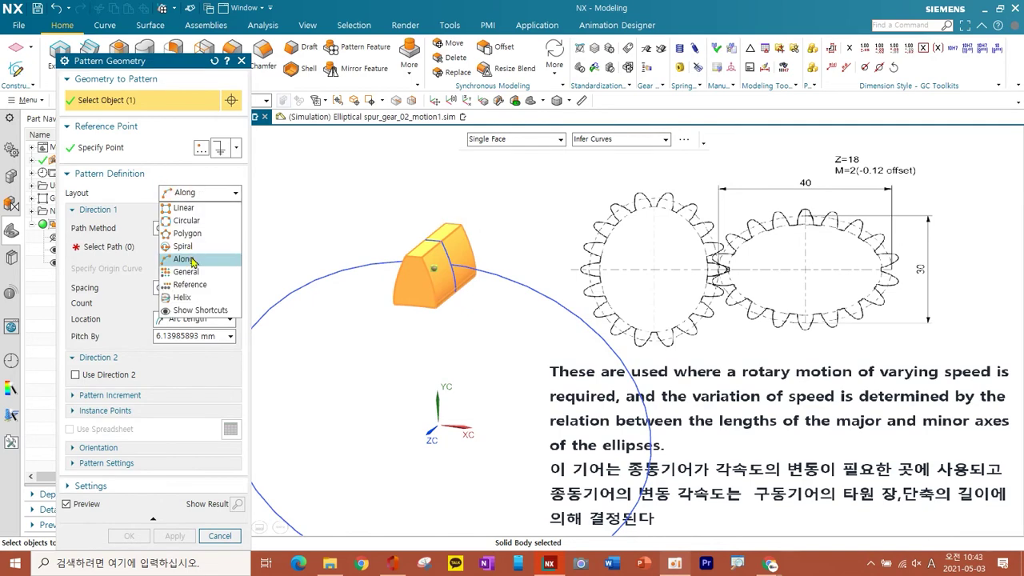
left_click(183, 259)
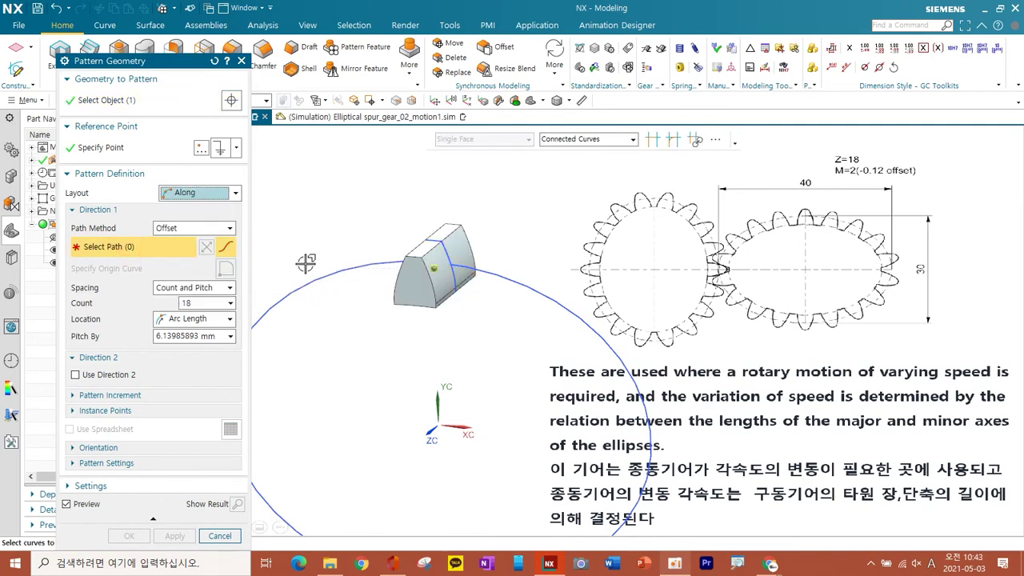
left_click(344, 272)
scroll(397, 337, "down", 3)
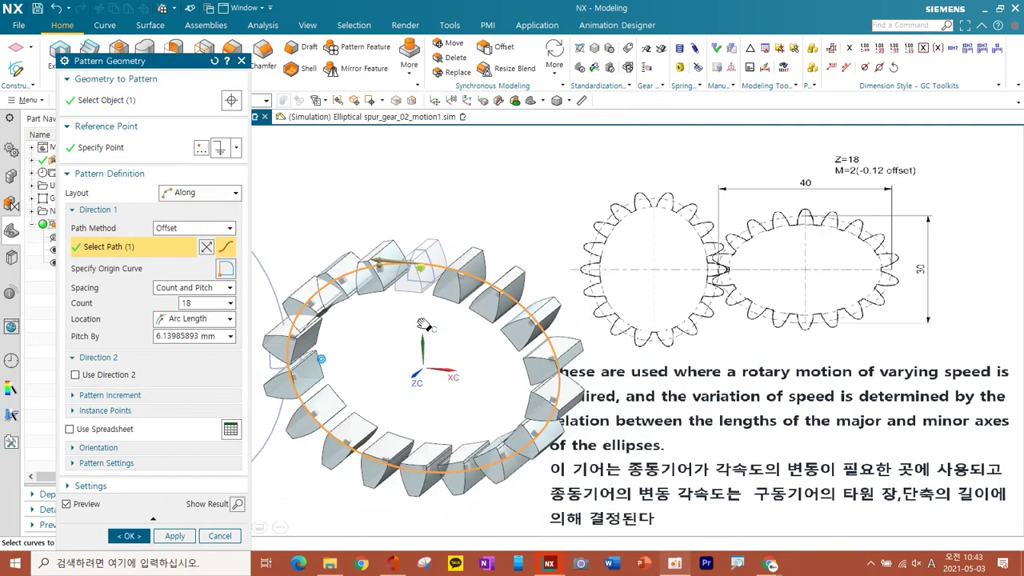
Measure the length of the horizontal pitch ellipse curve
left_click_drag(163, 64, 149, 110)
left_click(262, 25)
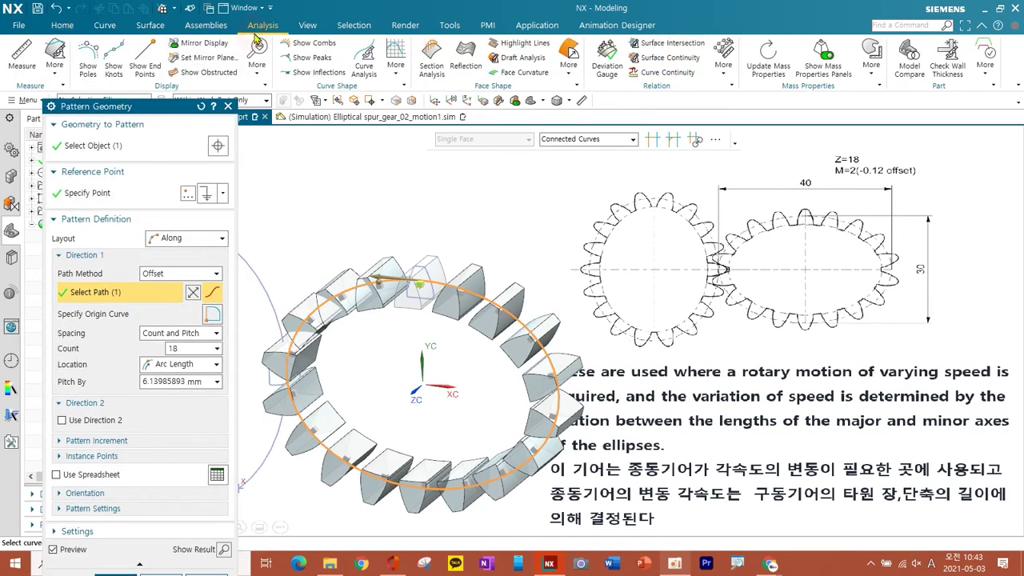
left_click(24, 64)
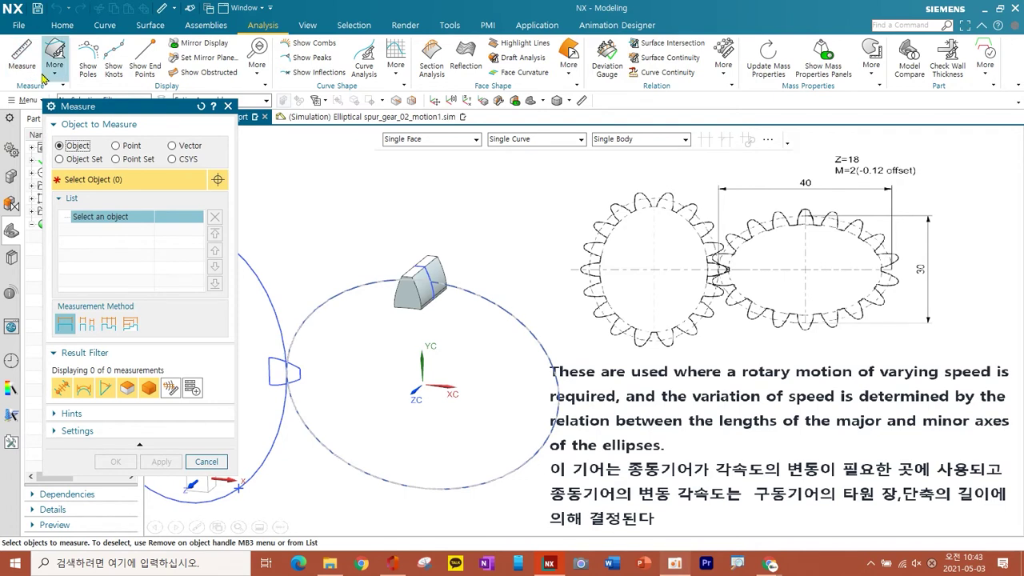
left_click(365, 287)
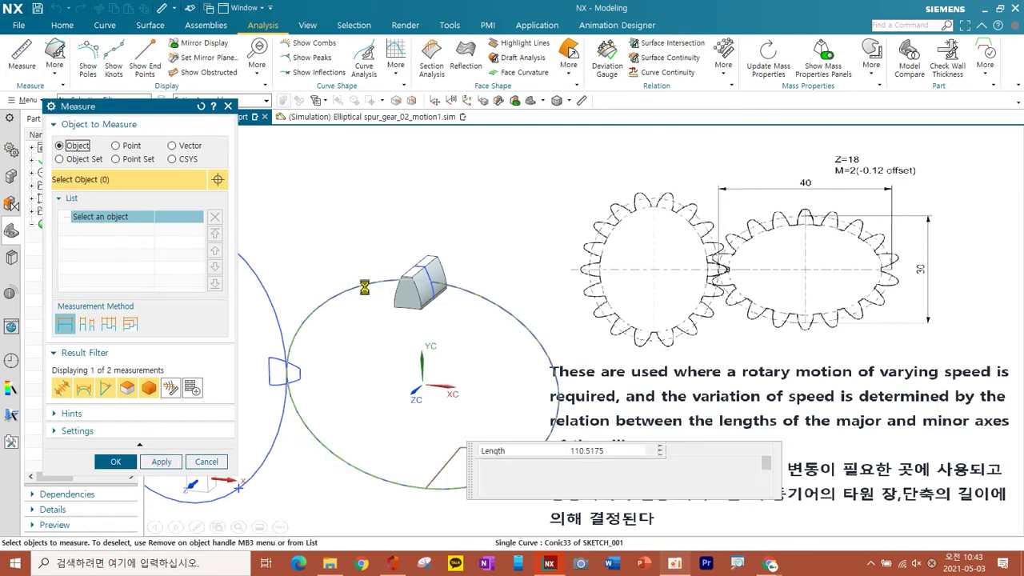
left_click(365, 286)
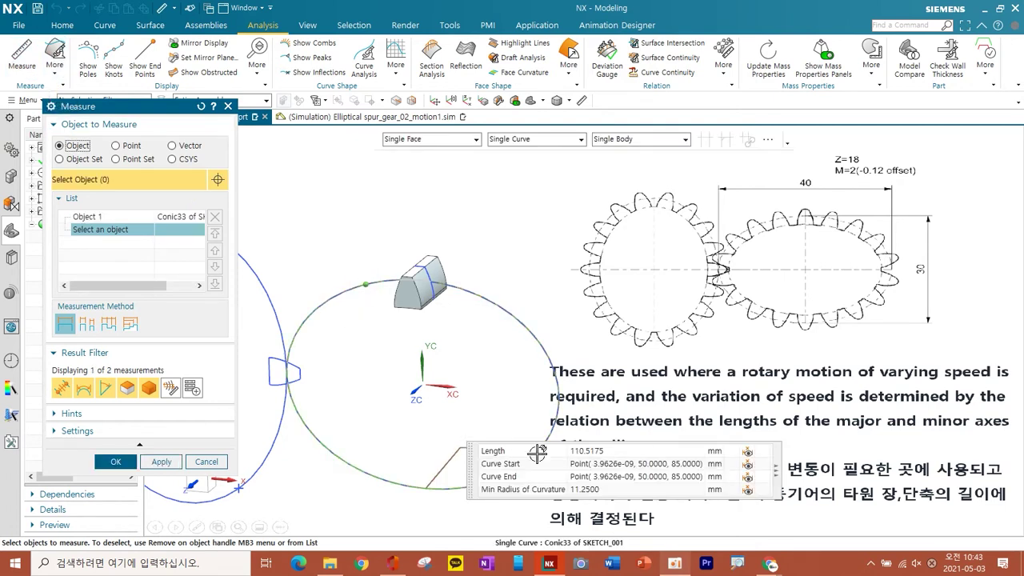
left_click(608, 455)
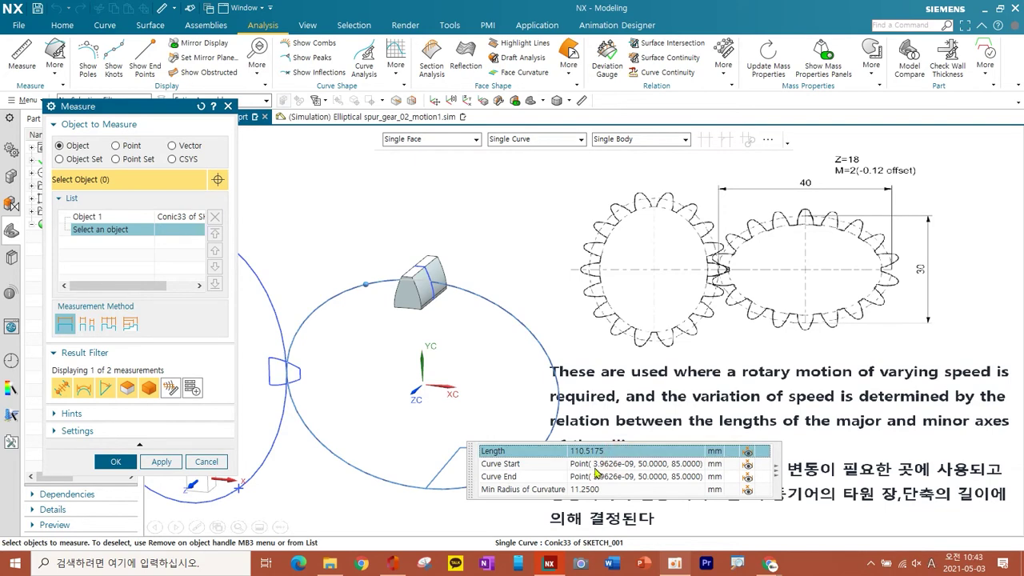
left_click(118, 462)
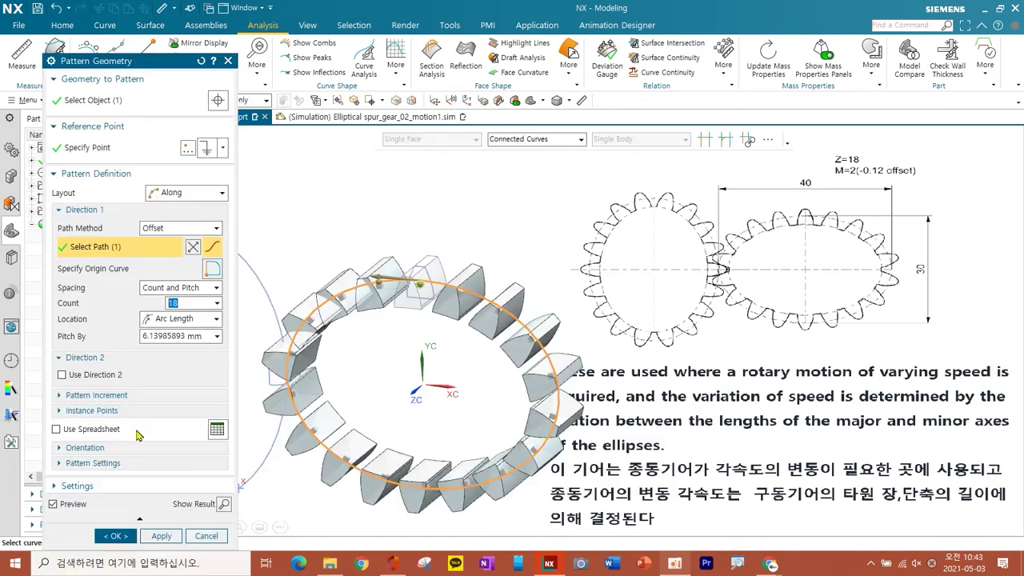
Set the pattern pitch to the ellipse length 110.51746 mm divided by 18 and create the 18-tooth pattern along the horizontal ellipse
double_click(170, 337)
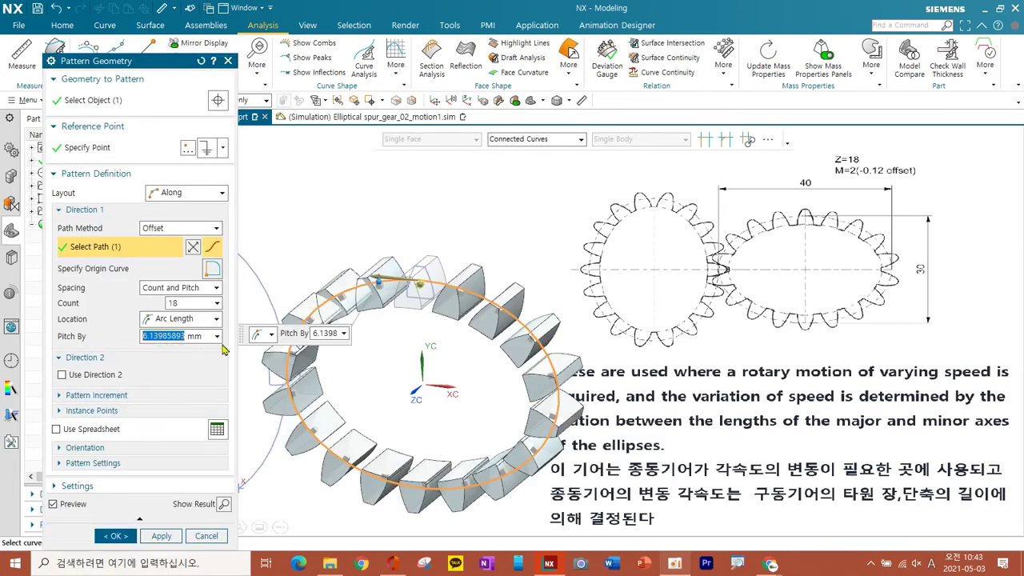
right_click(160, 336)
left_click(200, 390)
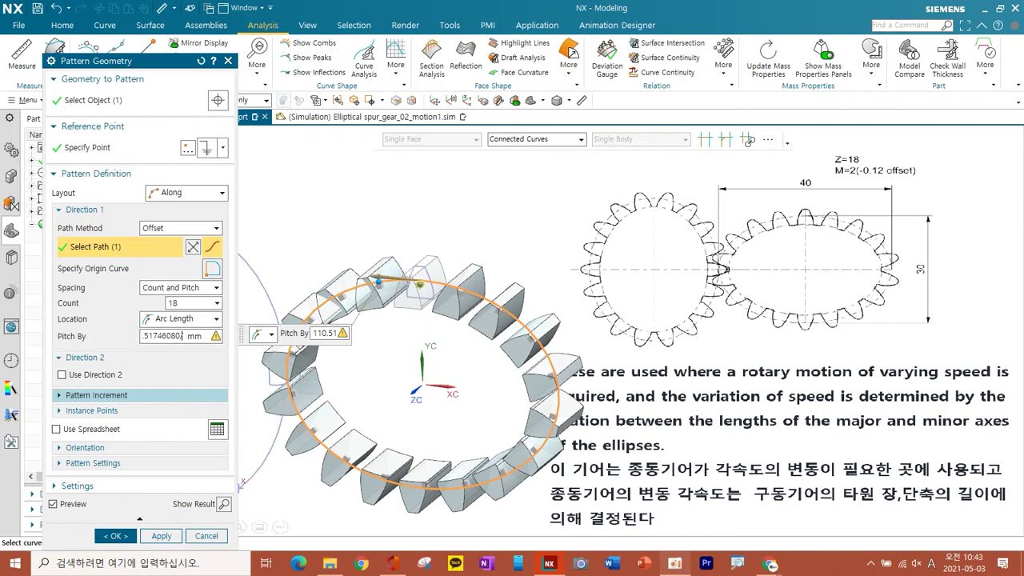
key("Return")
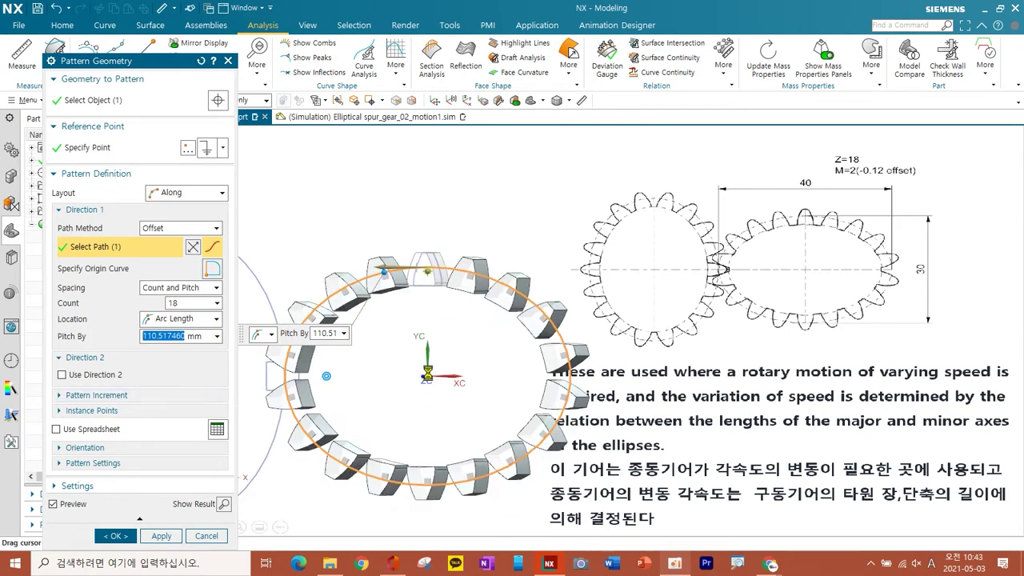
left_click(559, 101)
left_click(555, 157)
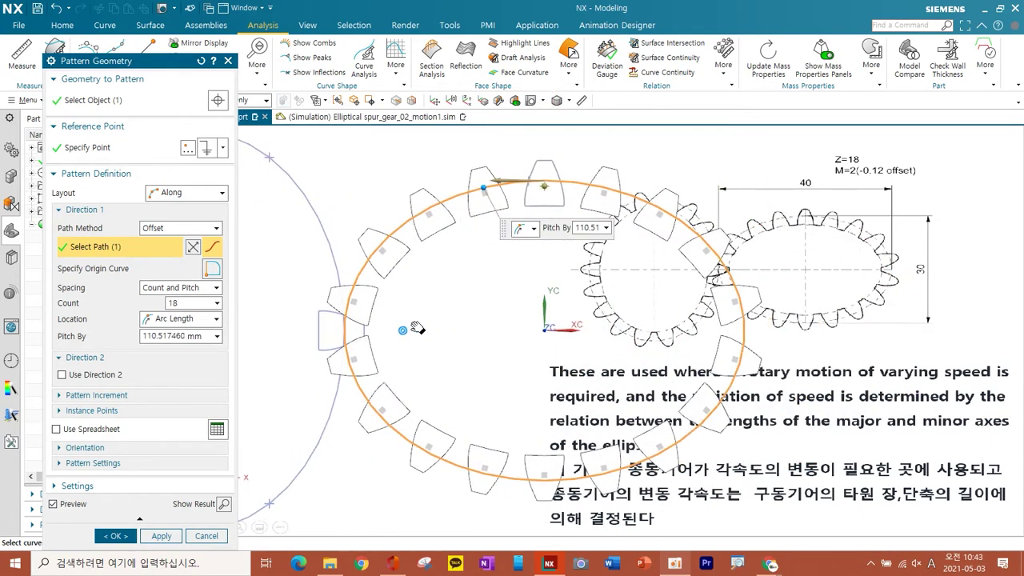
scroll(350, 284, "up", 1)
scroll(350, 283, "down", 1)
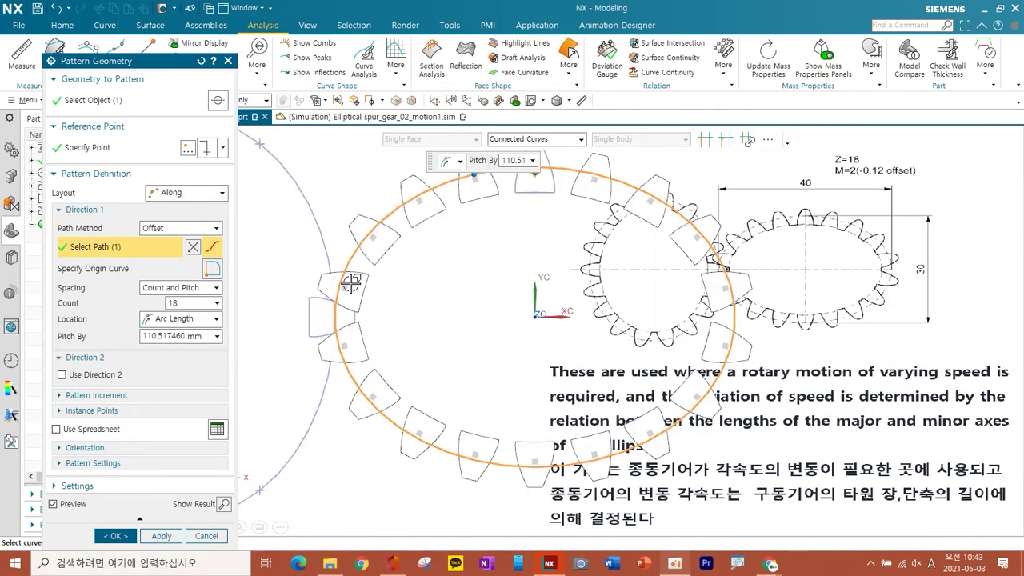
middle_click_drag(422, 285, 407, 311, "shift")
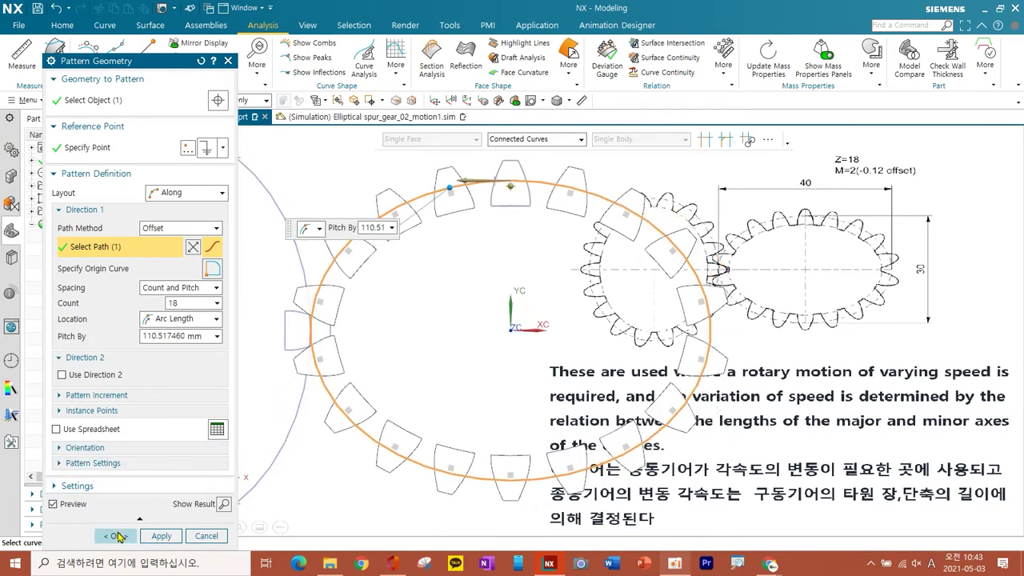
left_click(117, 536)
left_click(115, 535)
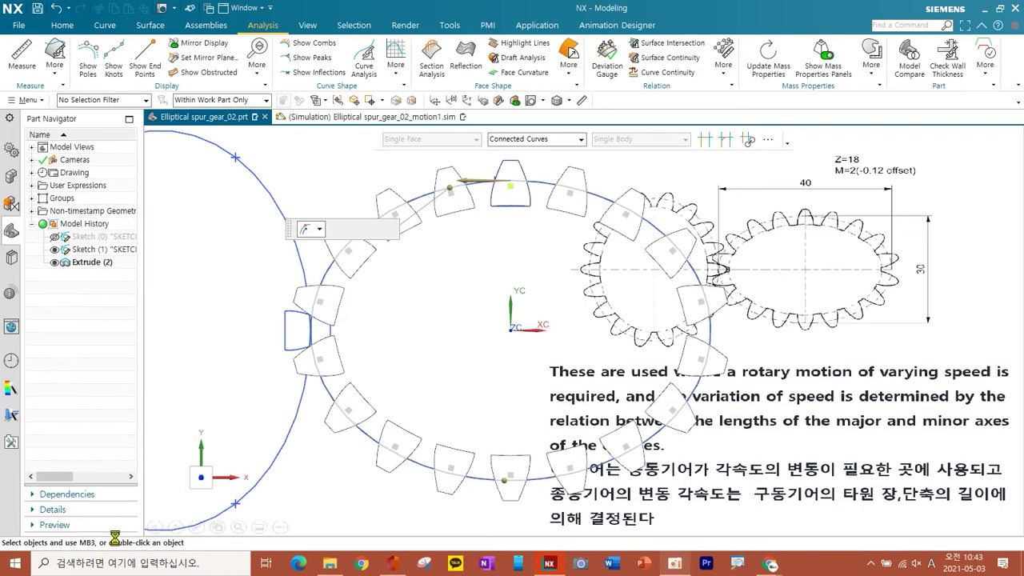
Examine the patterned teeth from several angles and check the tooth extrusion's parameters without changing them
scroll(325, 328, "up", 3)
left_click(324, 333)
mouse_move(461, 335)
middle_mouse_down("shift")
mouse_move(412, 390)
mouse_move(393, 379)
mouse_move(427, 379)
mouse_move(427, 359)
middle_mouse_up("shift")
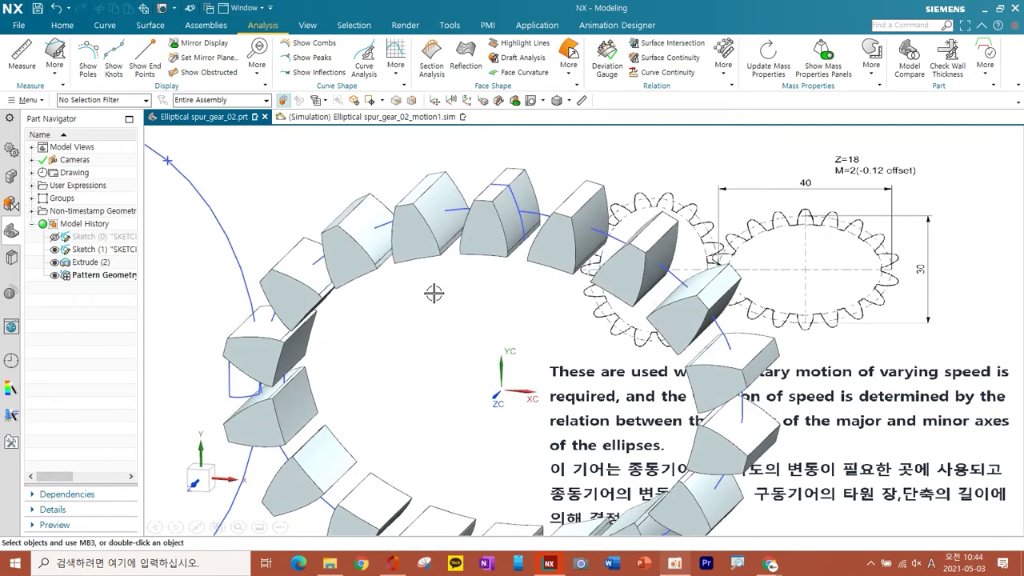
scroll(473, 255, "up", 5)
scroll(472, 254, "down", 3)
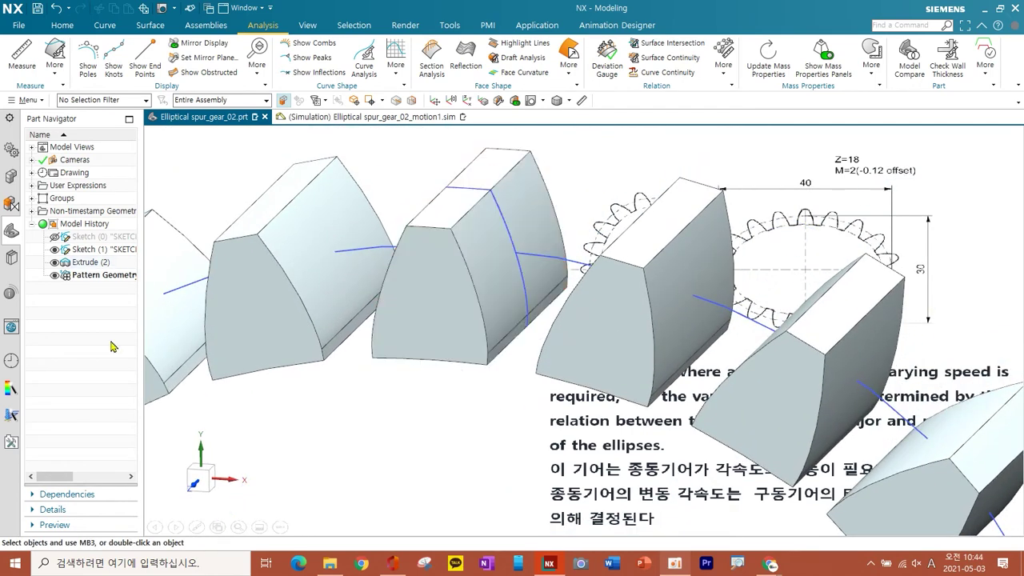
left_click(62, 27)
scroll(239, 238, "down", 3)
middle_click_drag(280, 277, 317, 253, "shift")
double_click(71, 263)
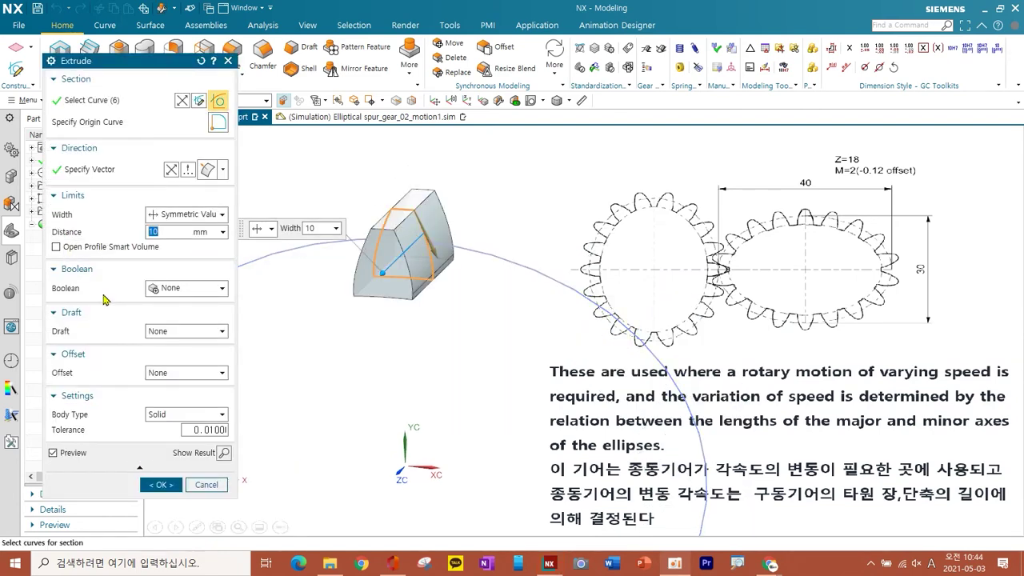
left_click(210, 485)
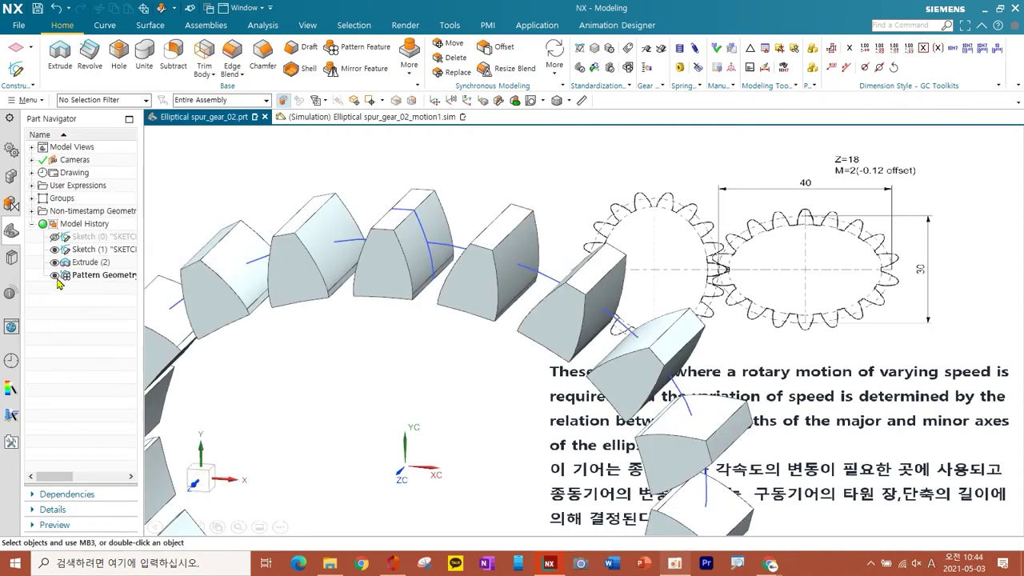
Delete the Pattern Geometry feature from the model history
left_click(94, 276)
right_click(94, 276)
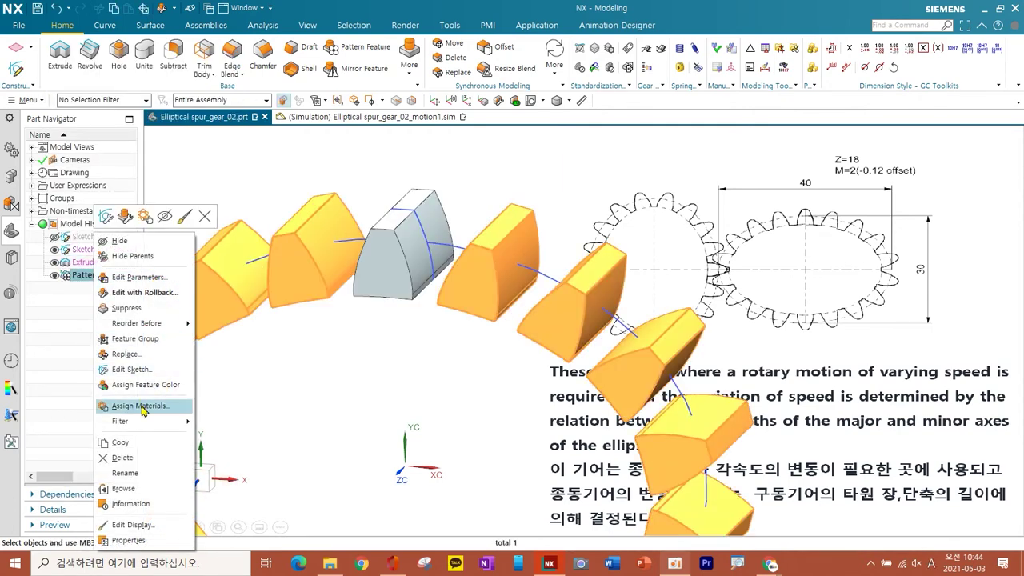
left_click(137, 454)
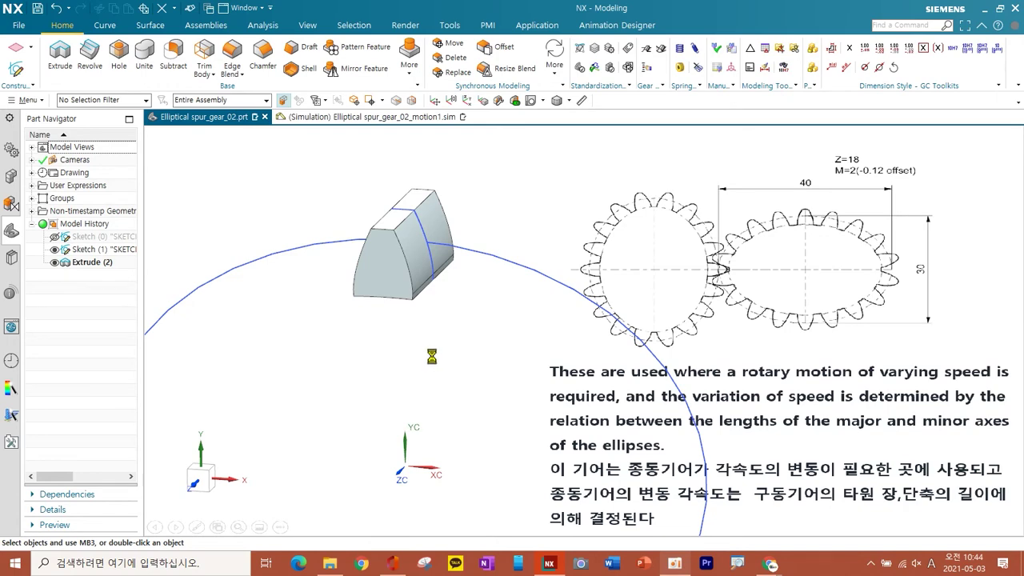
Offset the four side faces of the extruded tooth by -0.12 mm with Offset Region
scroll(418, 293, "up", 3)
left_click(413, 274)
left_click(432, 216)
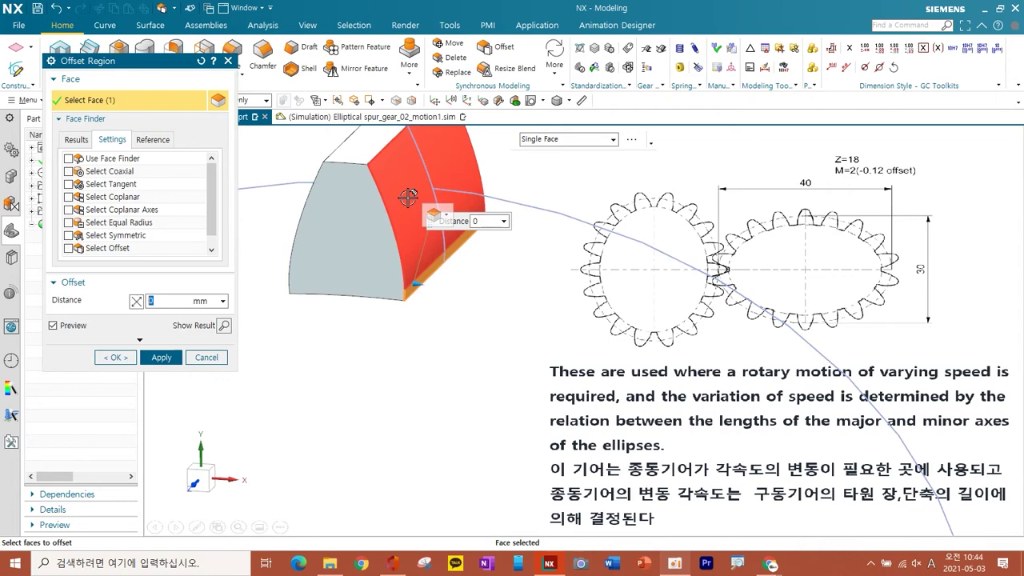
scroll(384, 200, "down", 2)
left_click(378, 210)
middle_click_drag(378, 210, 341, 234)
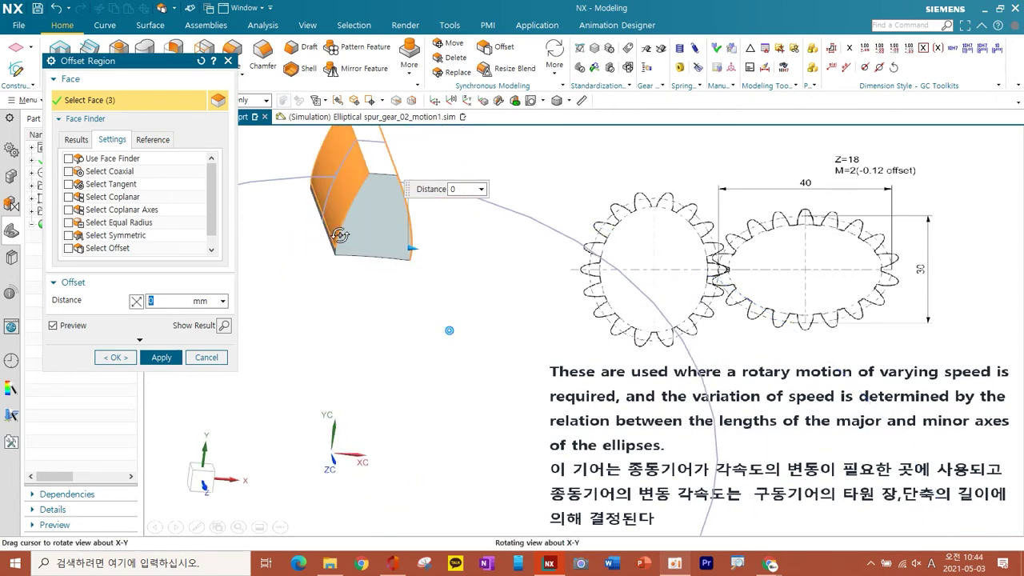
scroll(341, 243, "up", 6)
left_click(308, 271)
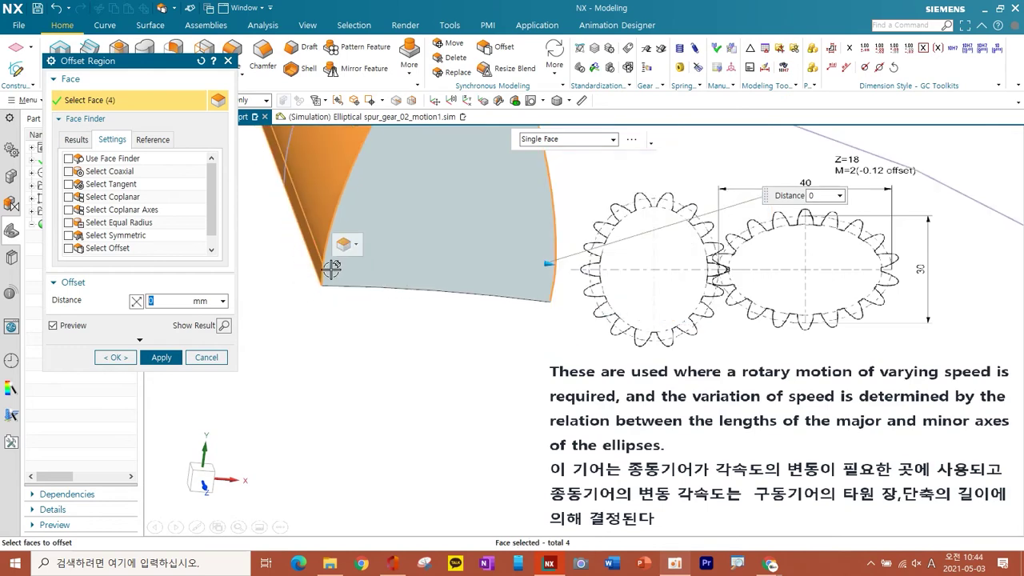
scroll(382, 264, "down", 5)
middle_click_drag(422, 288, 385, 281)
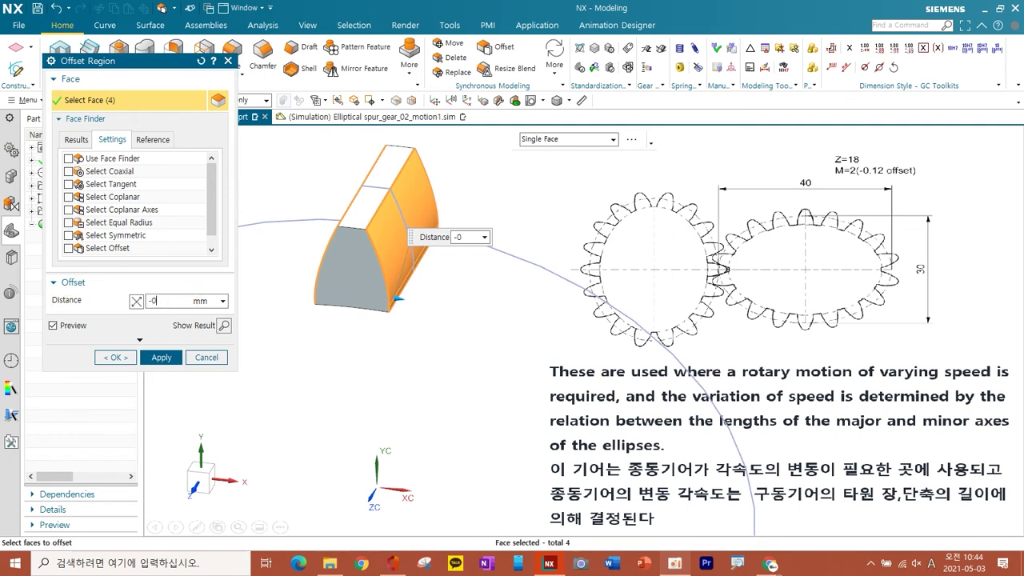
key("Return")
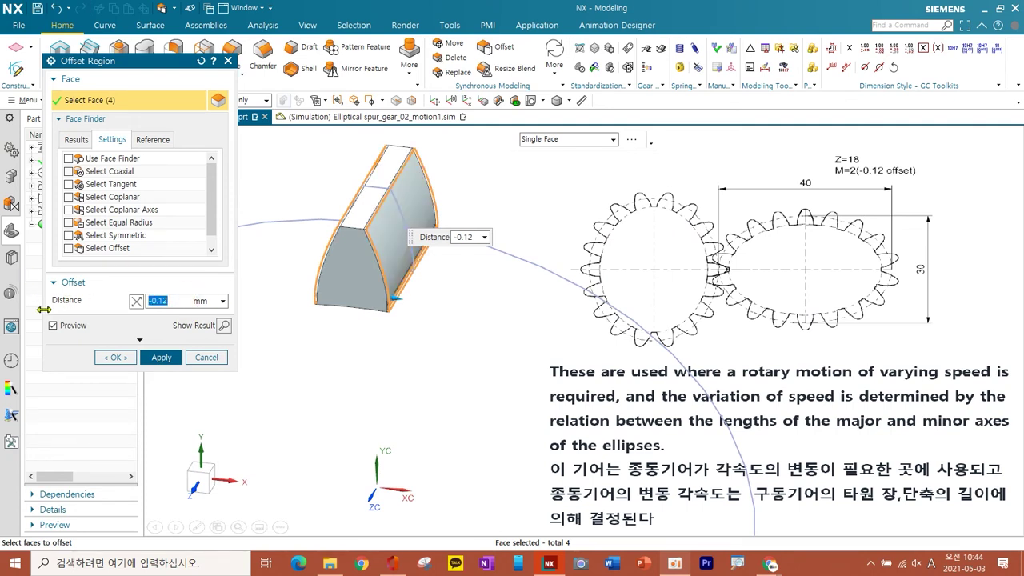
left_click(127, 358)
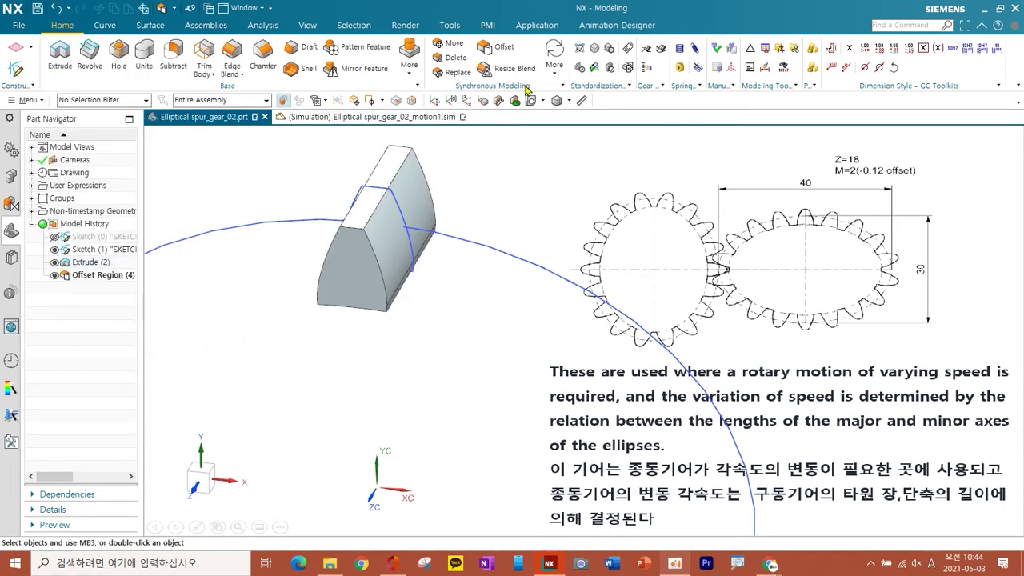
Blend the two long tip edges of the tooth with a 0.8 mm radius
left_click(365, 229)
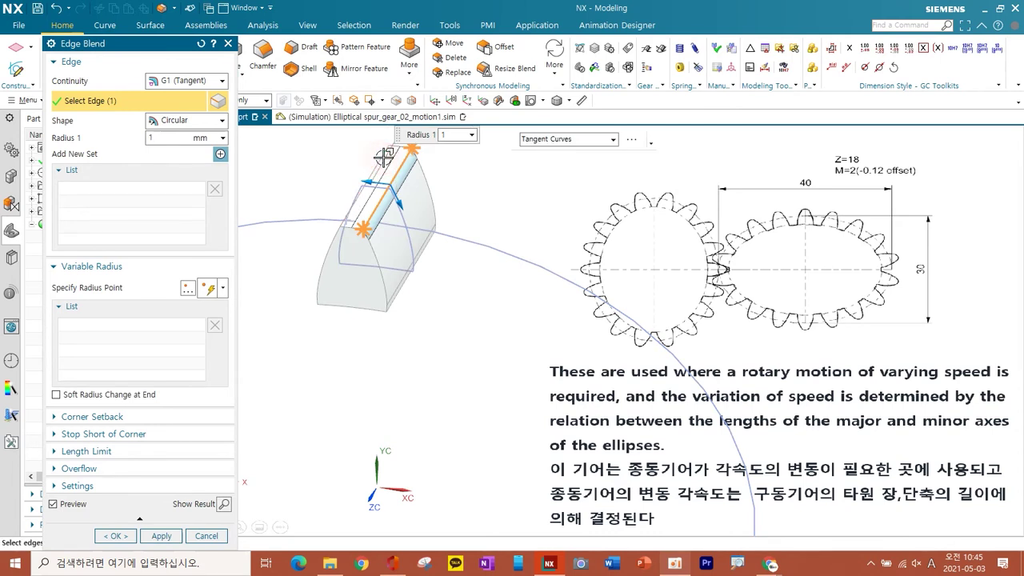
left_click(378, 160)
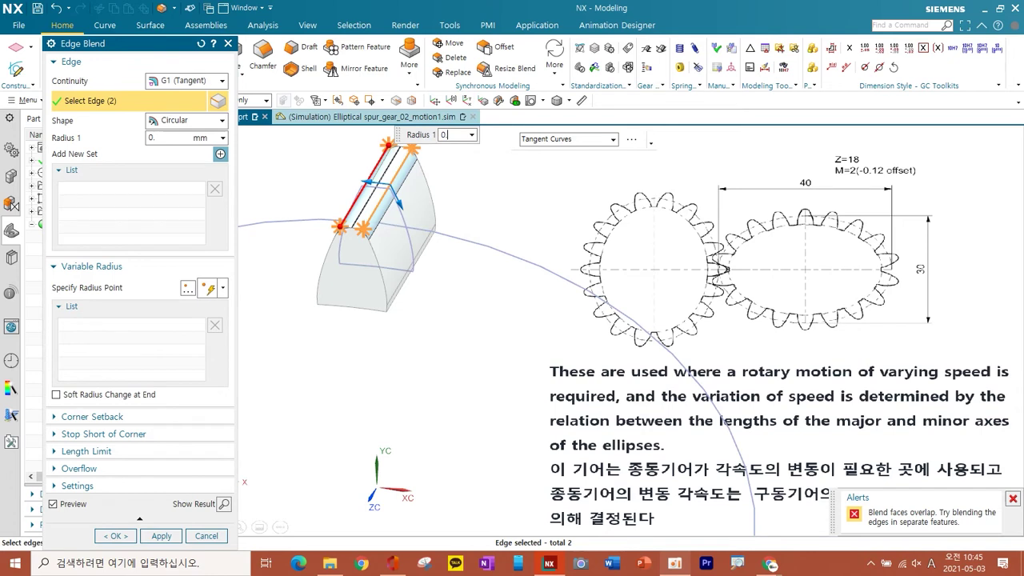
type("3")
key("Return")
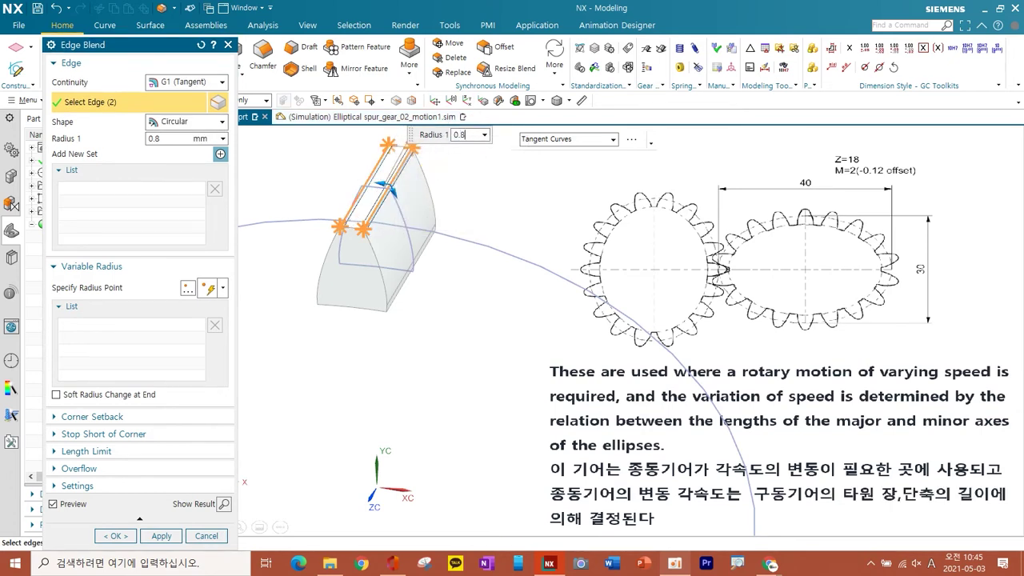
key("Return")
left_click(114, 535)
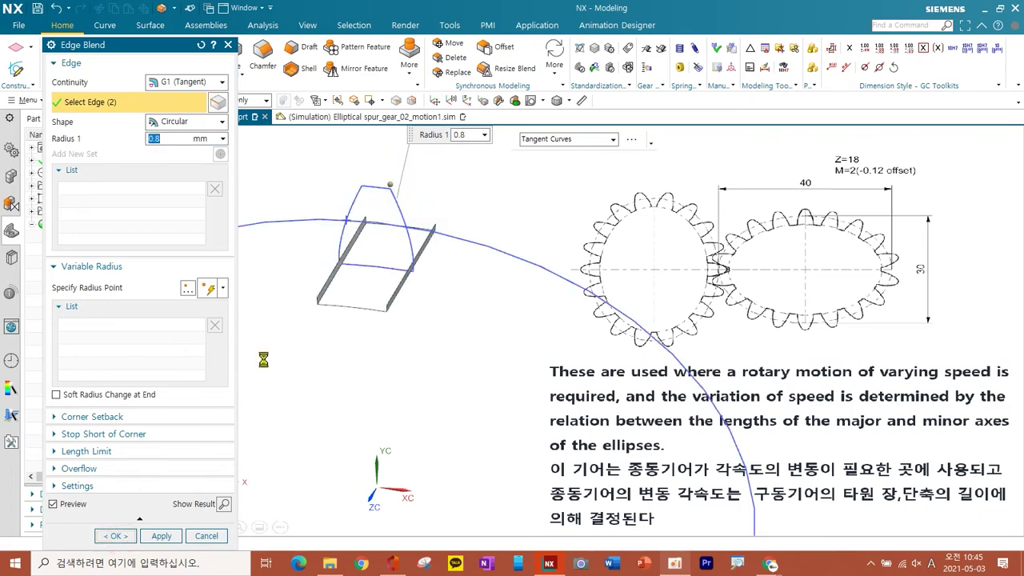
Offset the tooth's bottom face outward by 0.5 mm with Offset Region
middle_click_drag(414, 256, 335, 286)
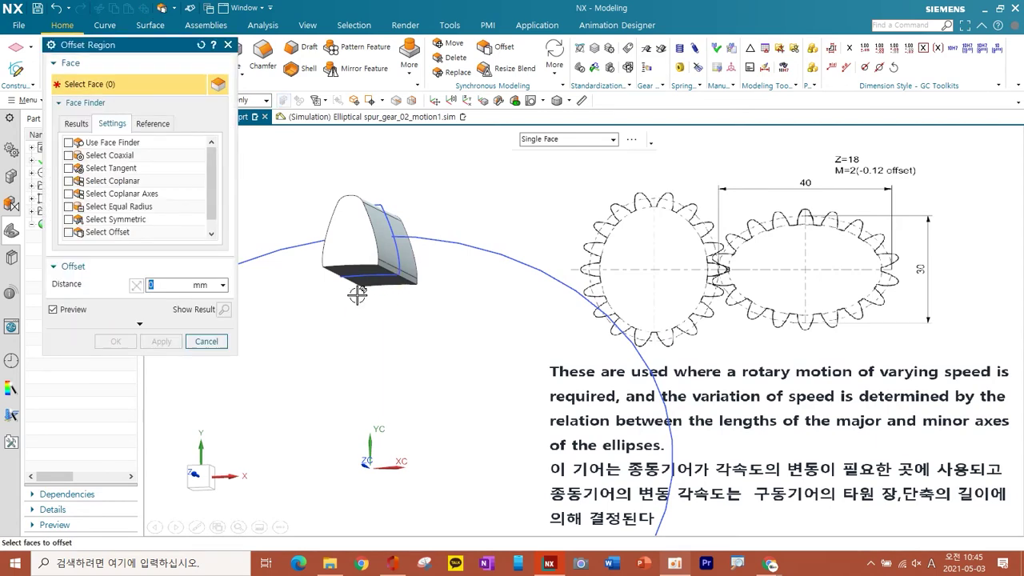
scroll(357, 285, "down", 2)
left_click(361, 277)
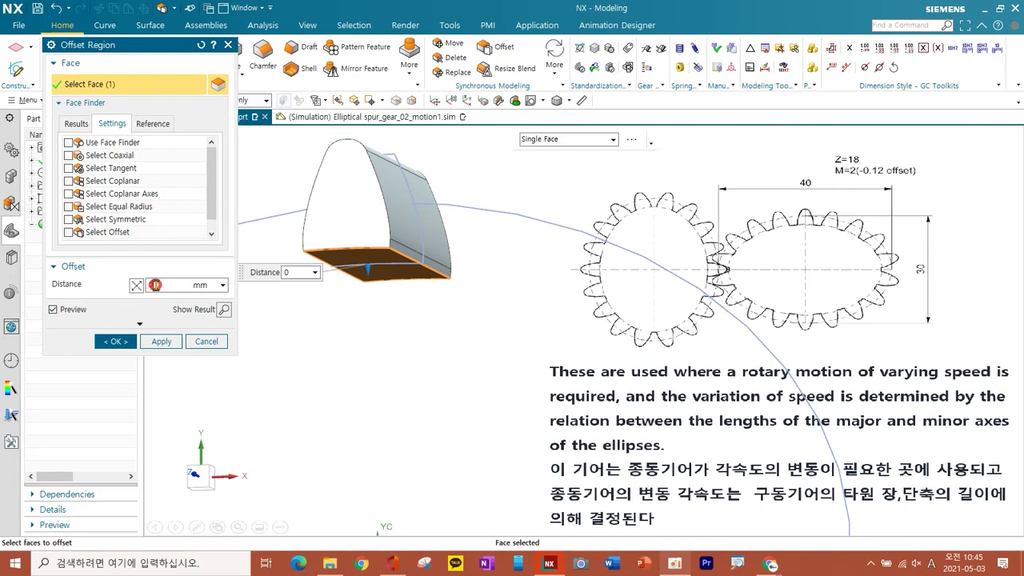
key("Return")
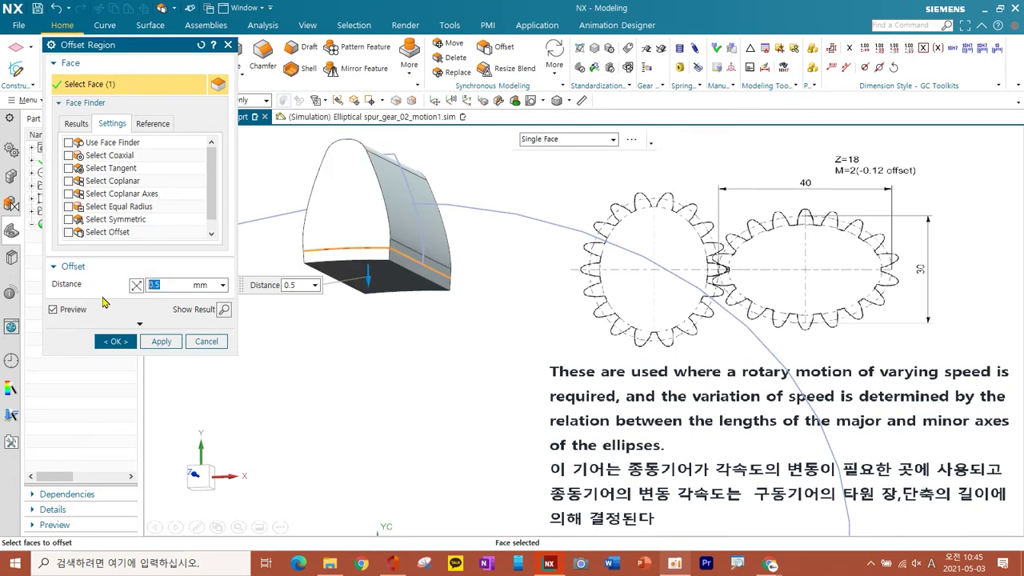
left_click(116, 341)
Set up Pattern Geometry for the modified tooth body with an Along layout and the horizontal ellipse as the path
scroll(336, 168, "up", 5)
middle_click_drag(377, 236, 409, 239, "shift")
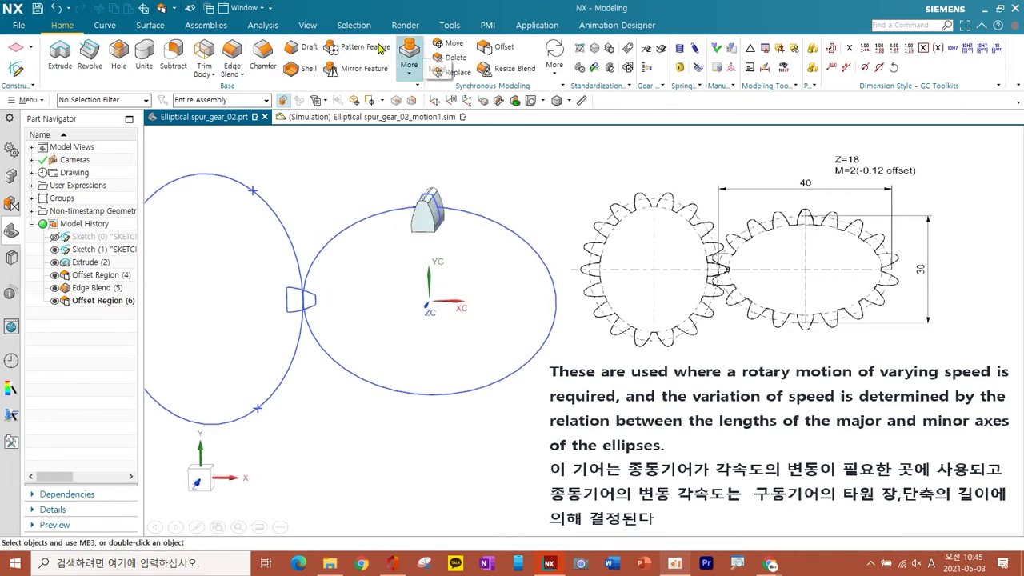
left_click(409, 63)
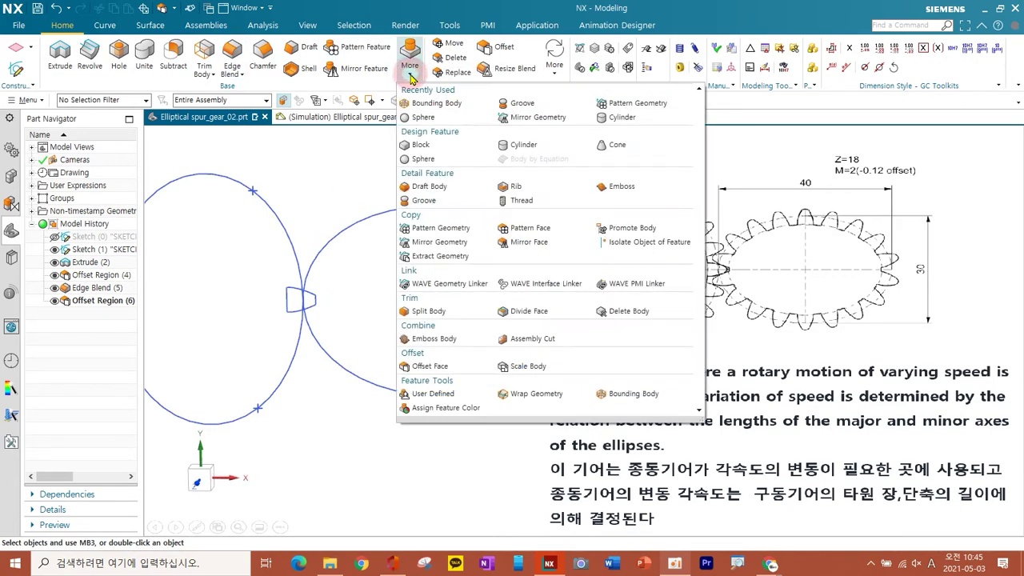
left_click(449, 229)
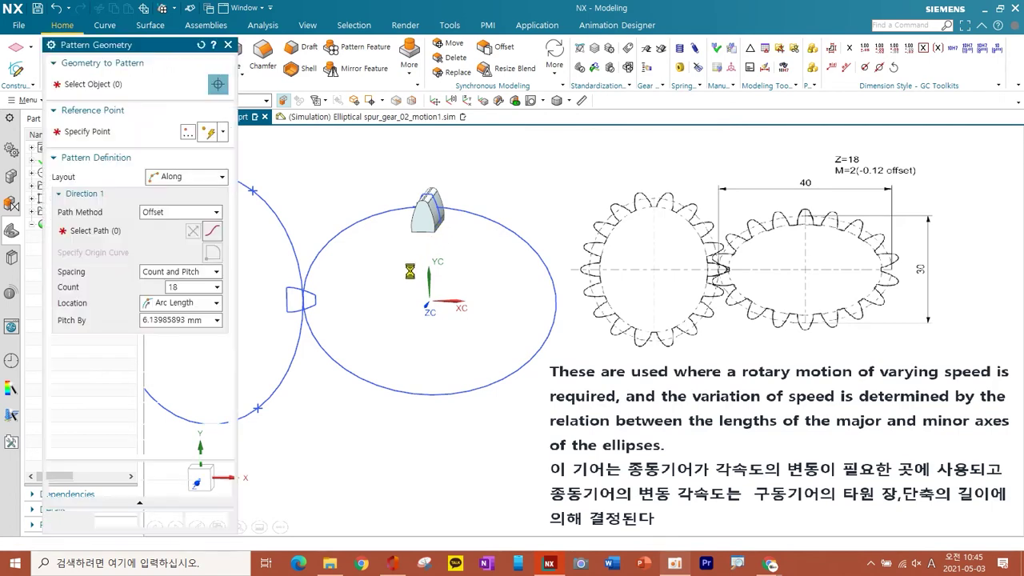
left_click(424, 214)
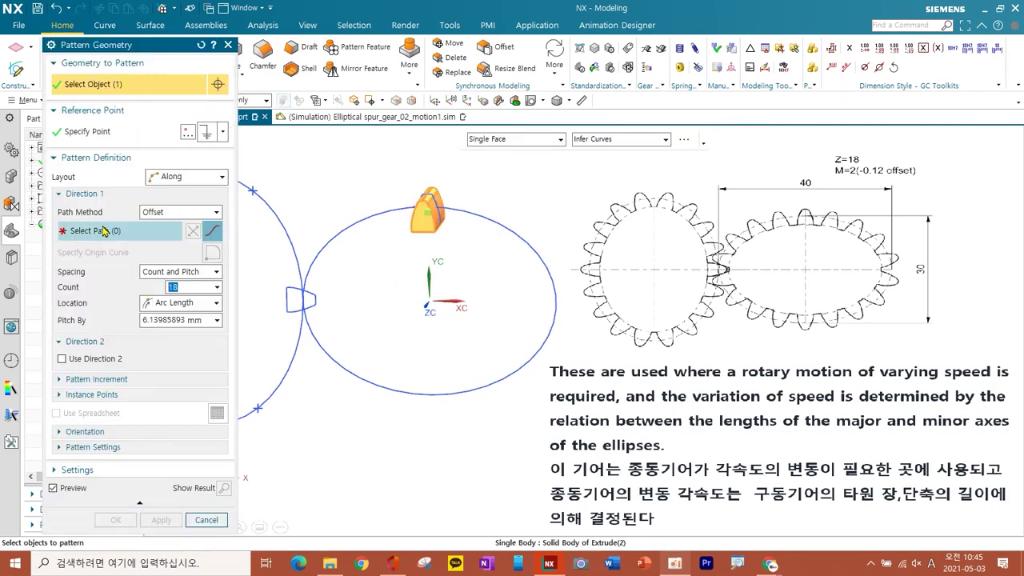
left_click(166, 179)
left_click(170, 242)
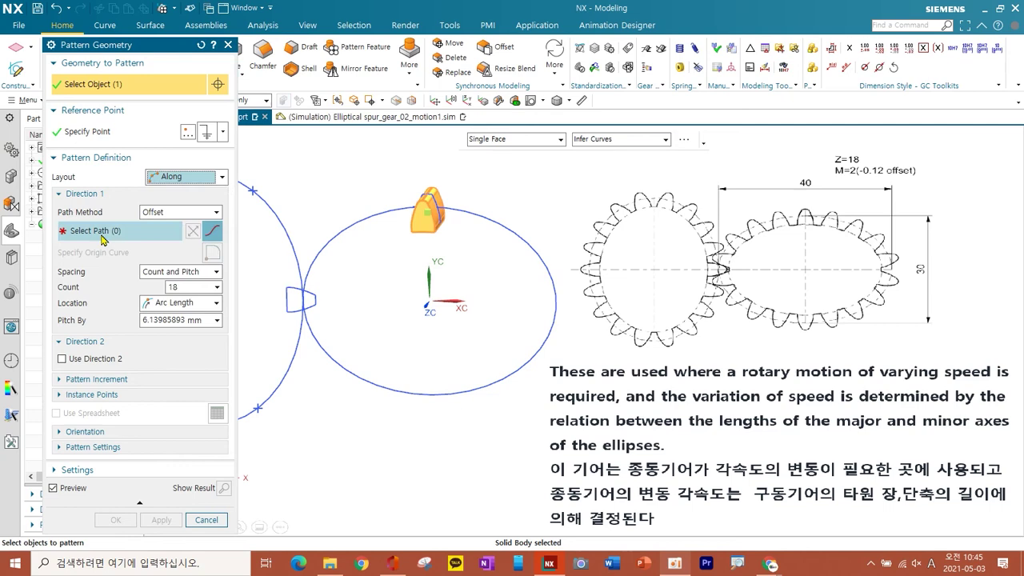
left_click(100, 232)
left_click(360, 216)
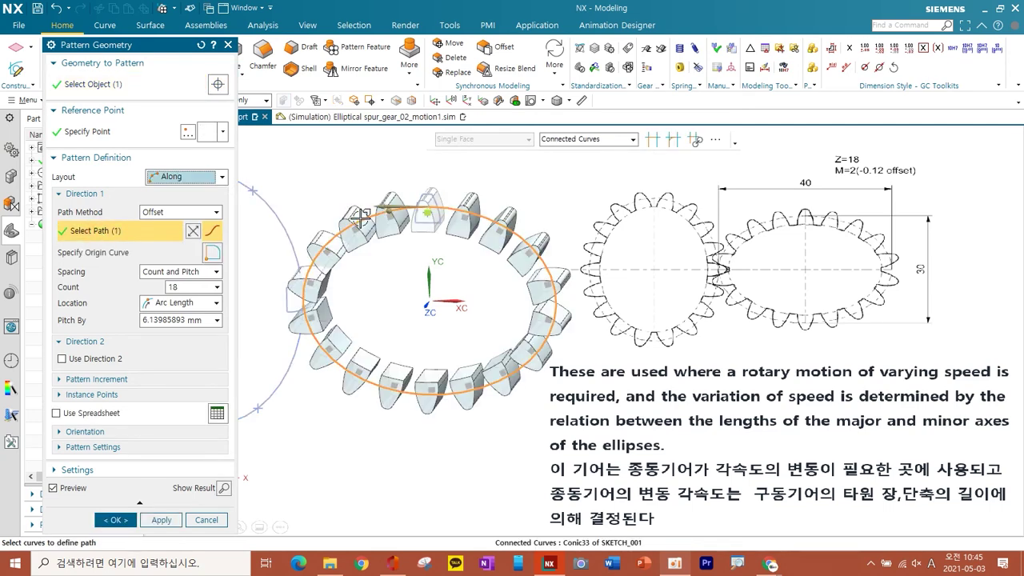
Pattern 18 teeth along the ellipse with Count and Pitch spacing, distributing them evenly by arc length over the full perimeter
double_click(176, 286)
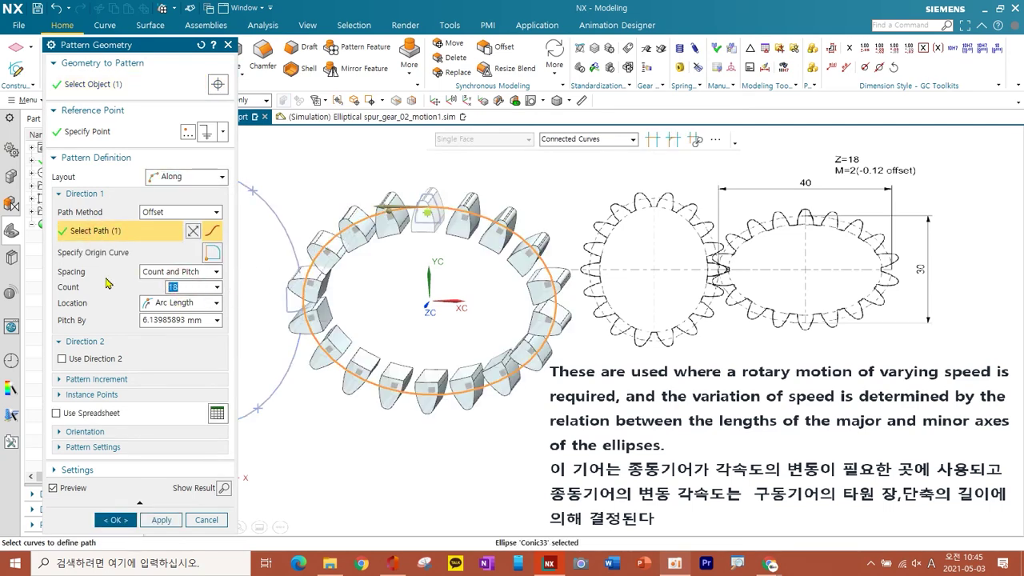
double_click(175, 321)
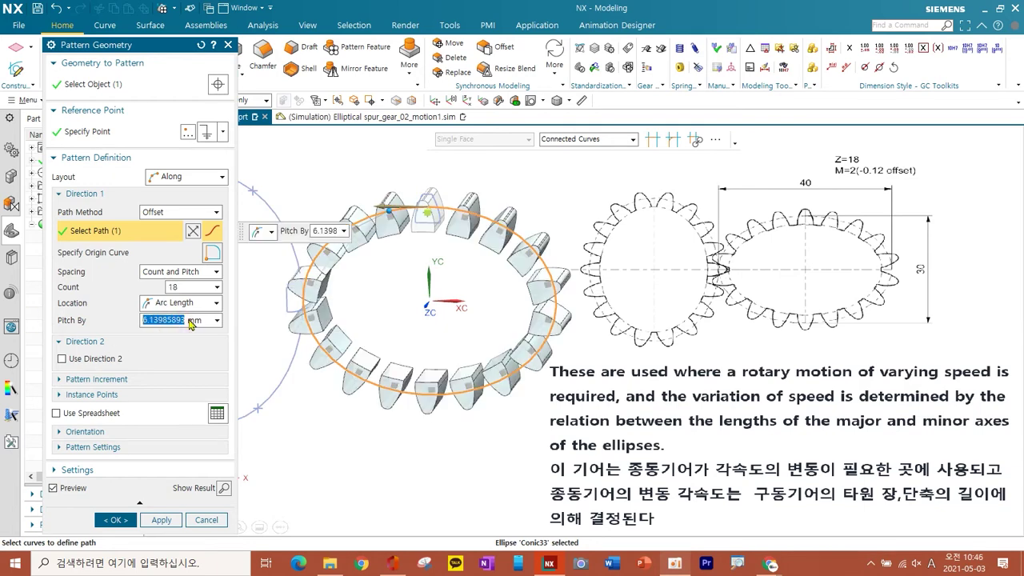
right_click(171, 319)
left_click(212, 373)
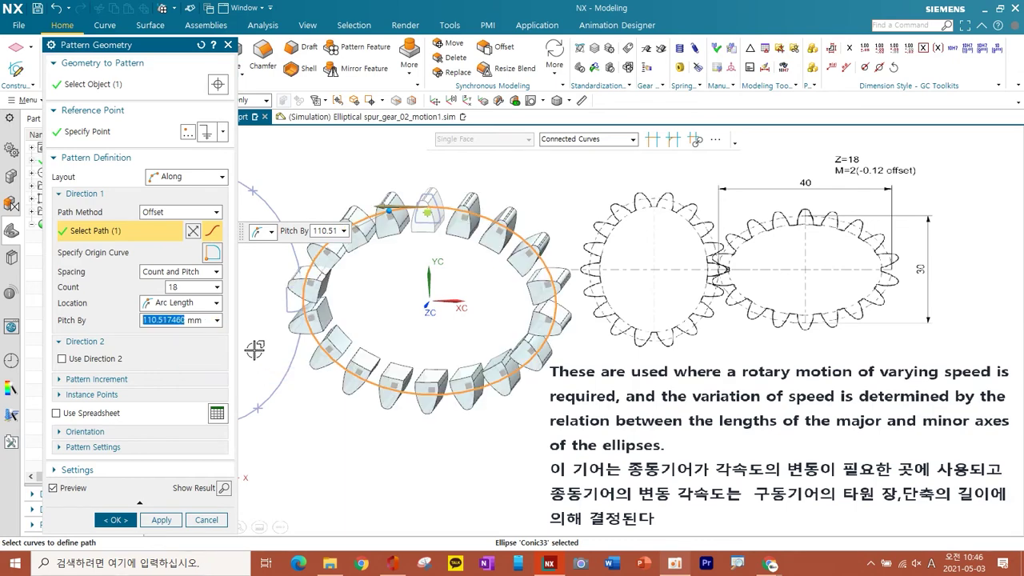
left_click(115, 520)
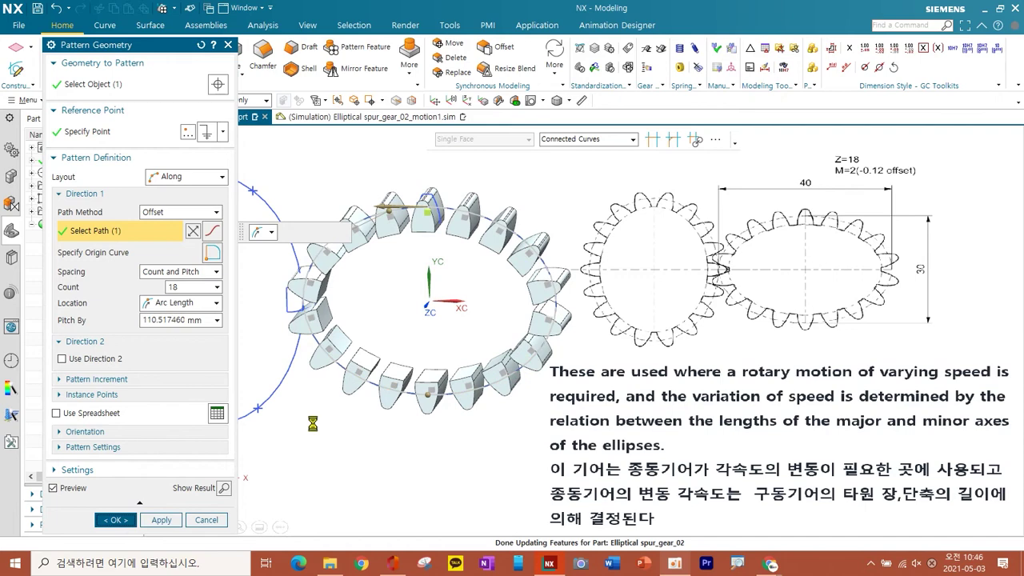
Reopen the sketch containing both pitch ellipses and offset the horizontal ellipse inward by 2.5 mm
left_click(529, 104)
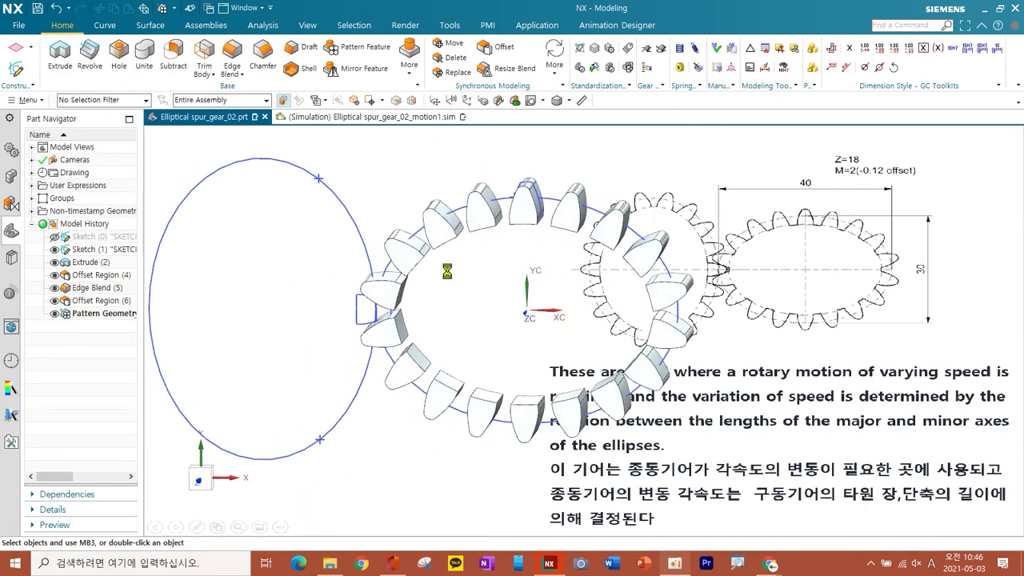
scroll(446, 279, "up", 5)
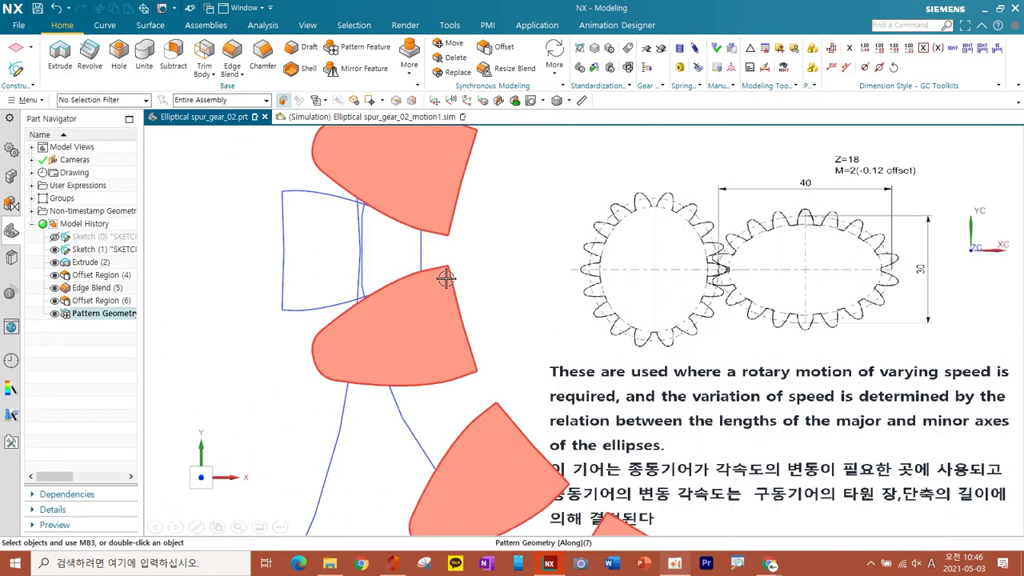
scroll(445, 279, "down", 5)
scroll(366, 297, "up", 2)
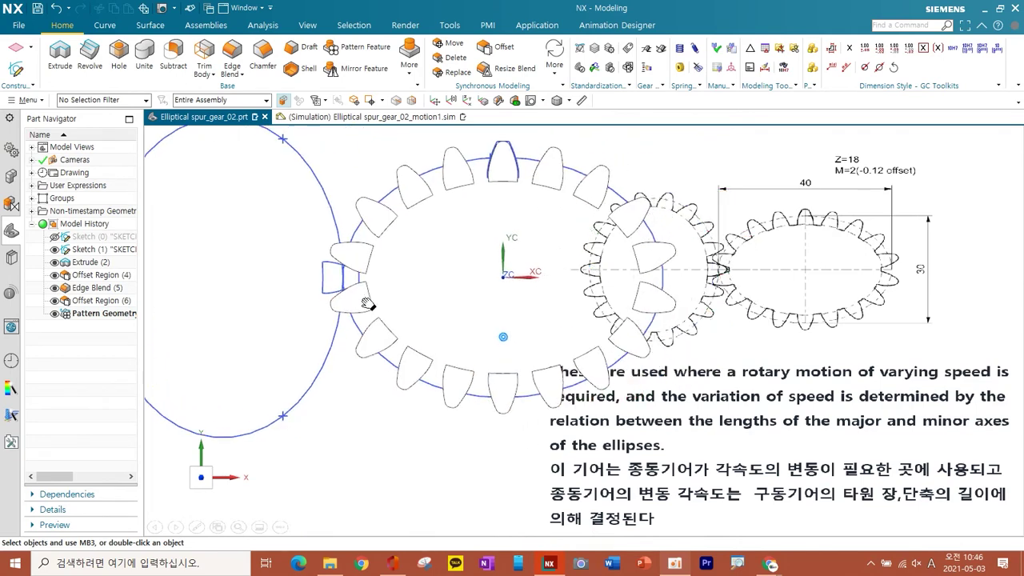
mouse_move(344, 312)
middle_mouse_down("shift")
mouse_move(334, 318)
mouse_move(344, 312)
middle_mouse_up("shift")
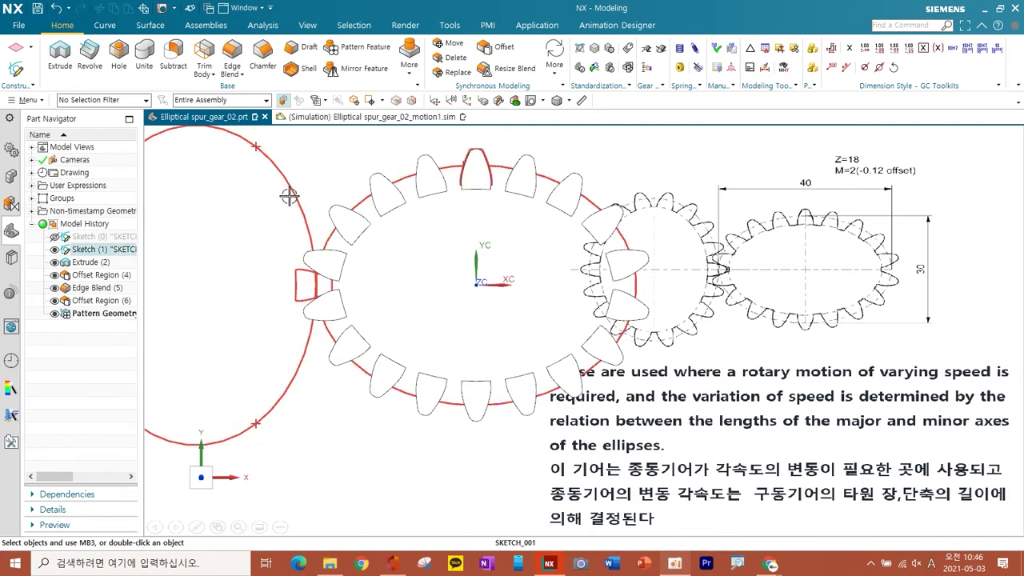
double_click(102, 249)
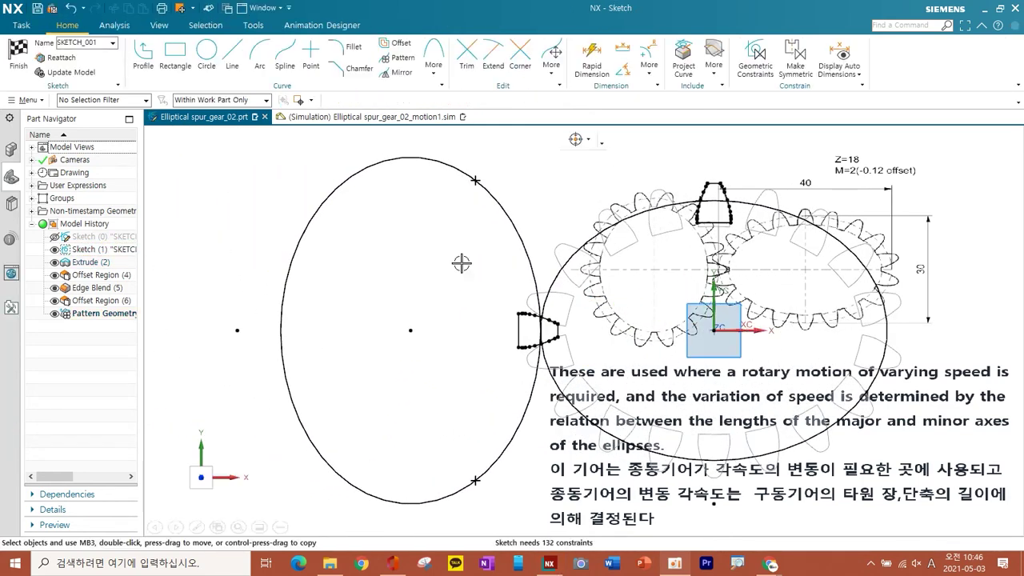
middle_click_drag(461, 264, 275, 262, "shift")
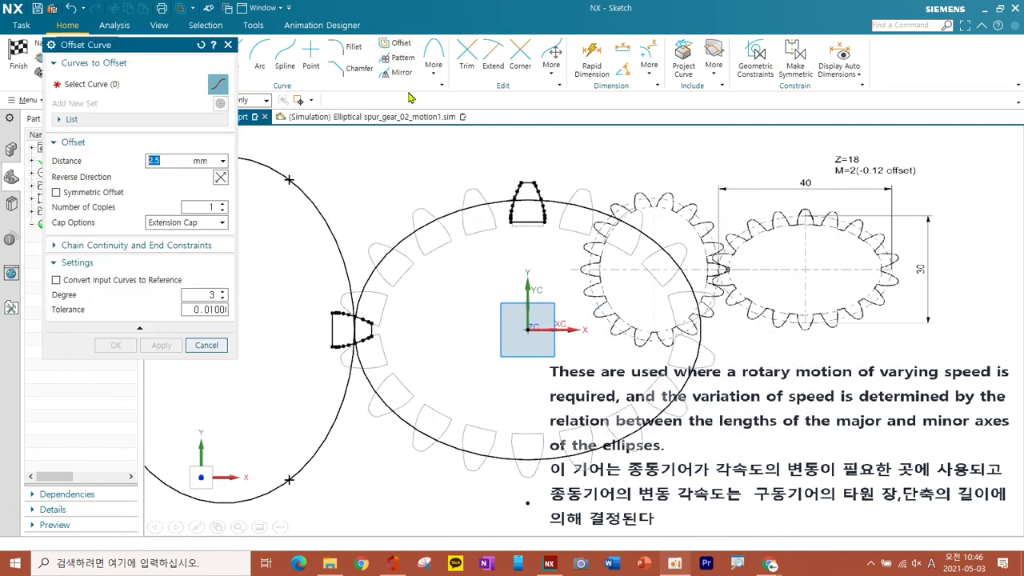
left_click(451, 211)
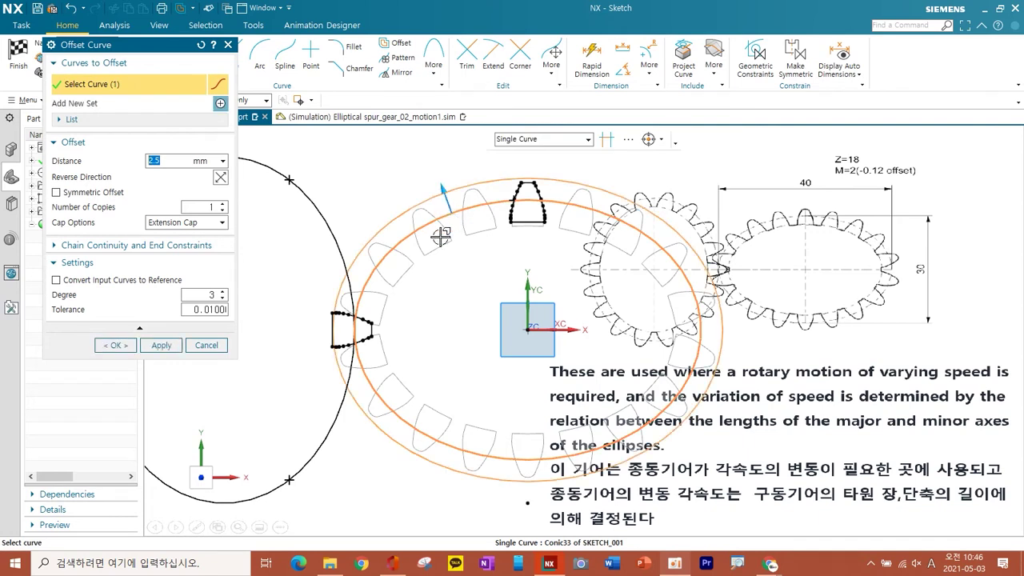
left_click(220, 179)
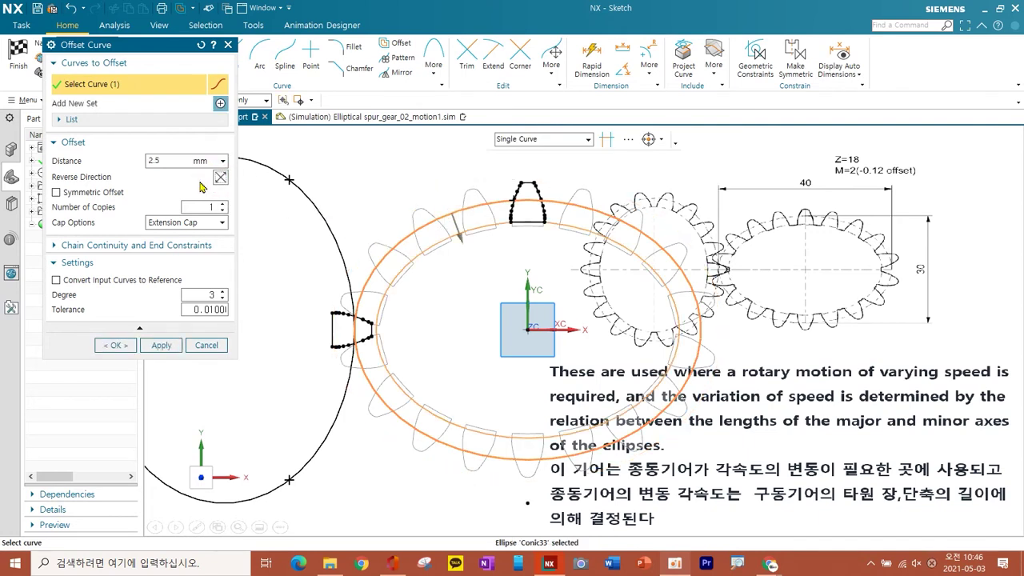
left_click(181, 161)
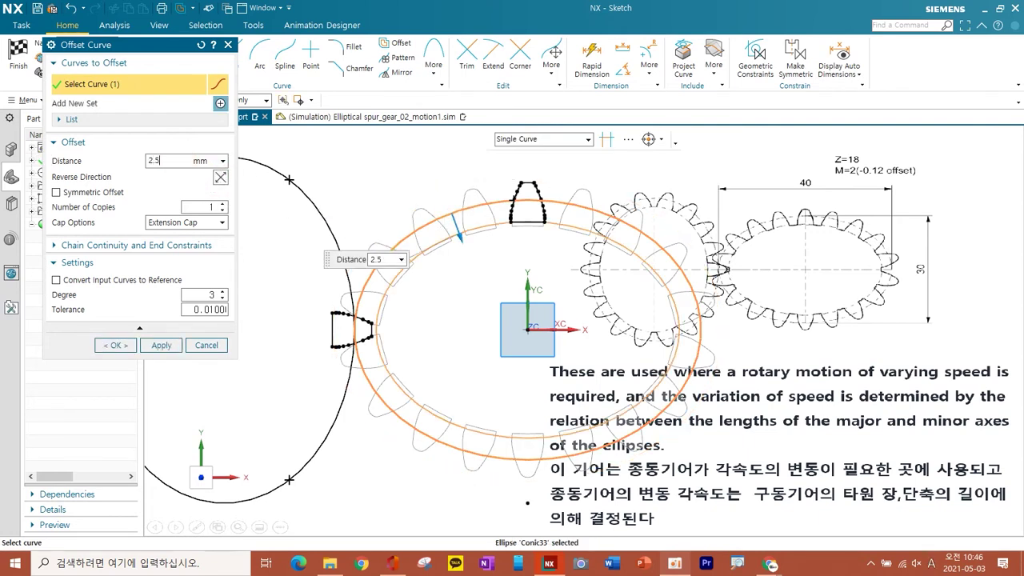
left_click(153, 345)
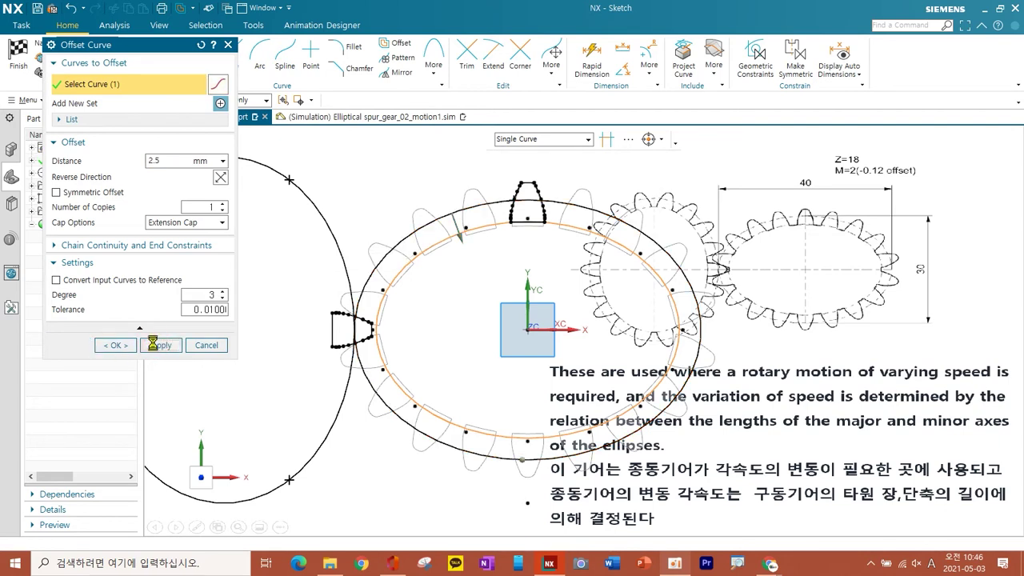
Offset the vertical ellipse inward by 2.5 mm and finish the sketch
left_click(336, 261)
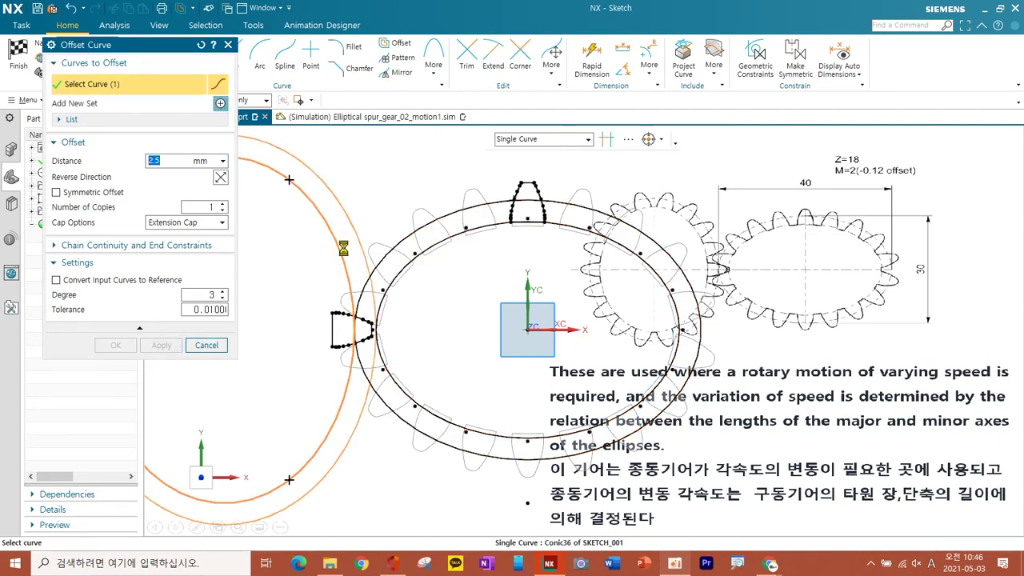
left_click(220, 177)
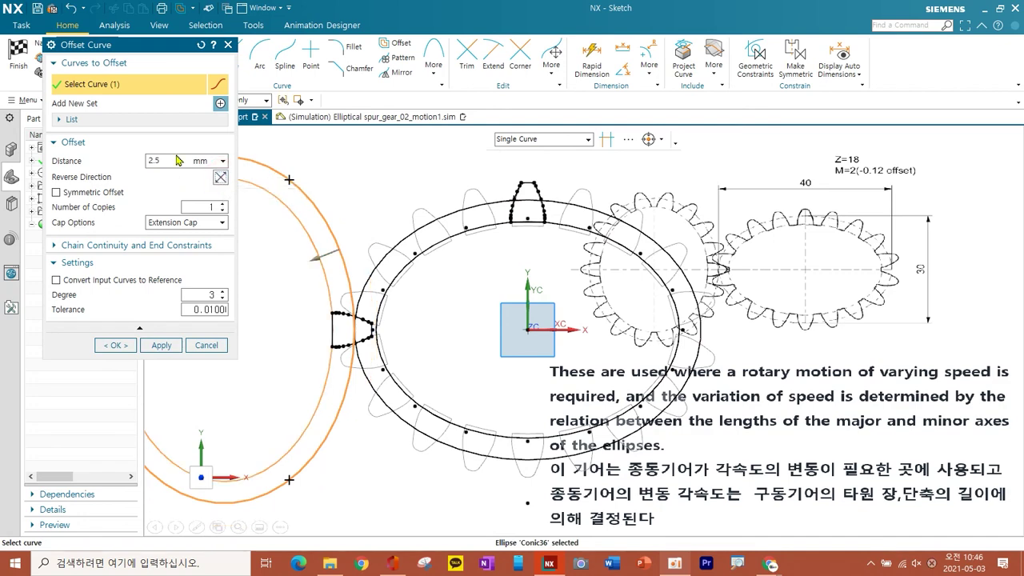
left_click(162, 346)
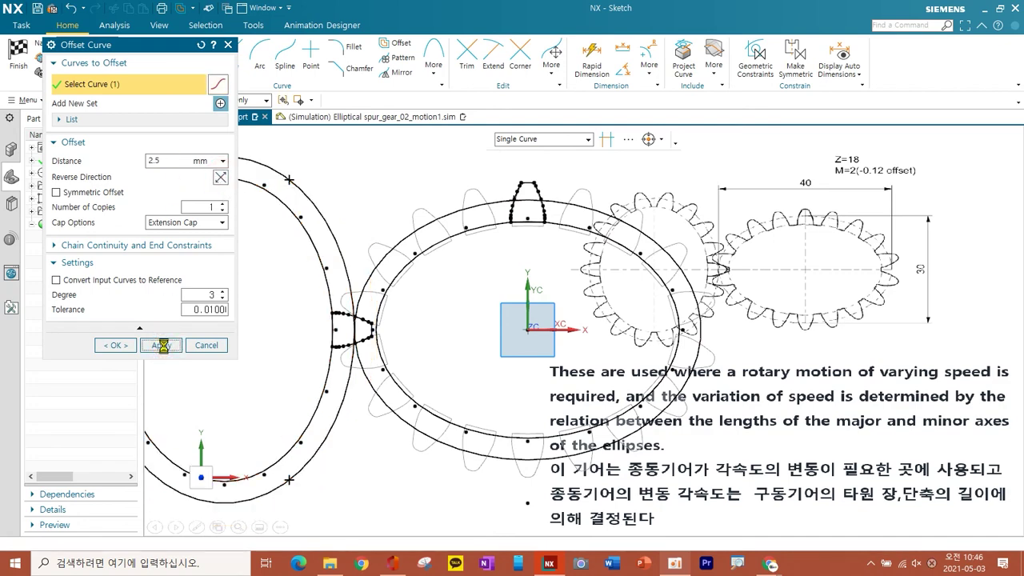
left_click(206, 346)
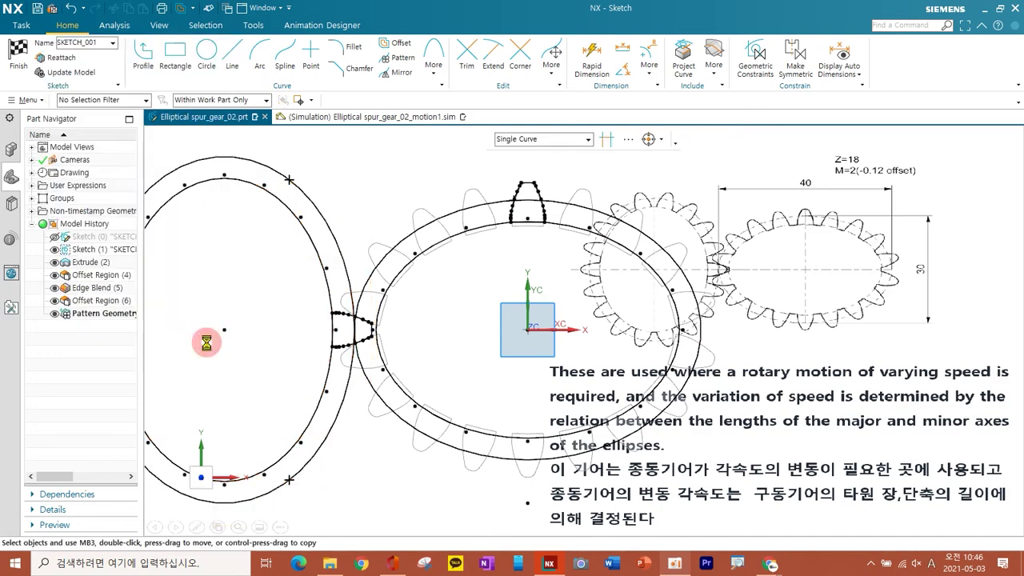
left_click(14, 70)
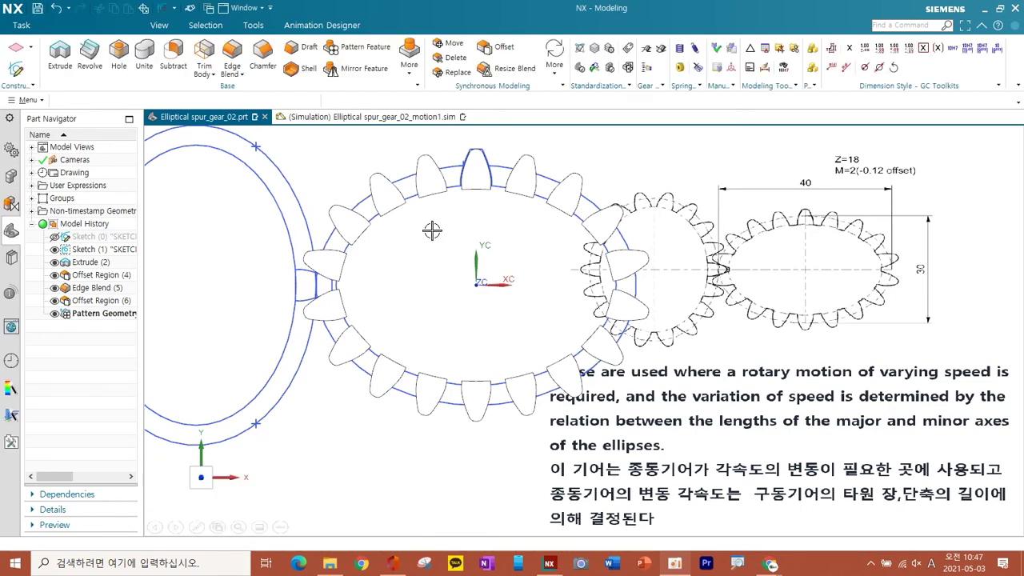
Extrude the inner offset curve of the horizontal ellipse as a solid with a symmetric value of 10 mm
middle_click_drag(422, 229, 402, 246)
left_click(60, 53)
scroll(493, 242, "down", 3)
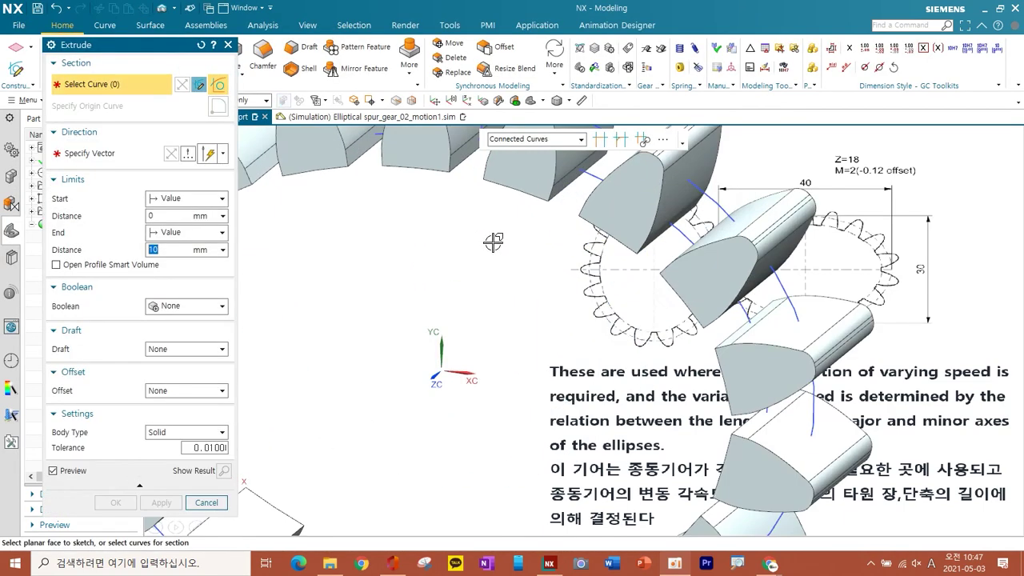
scroll(494, 226, "up", 5)
left_click(493, 226)
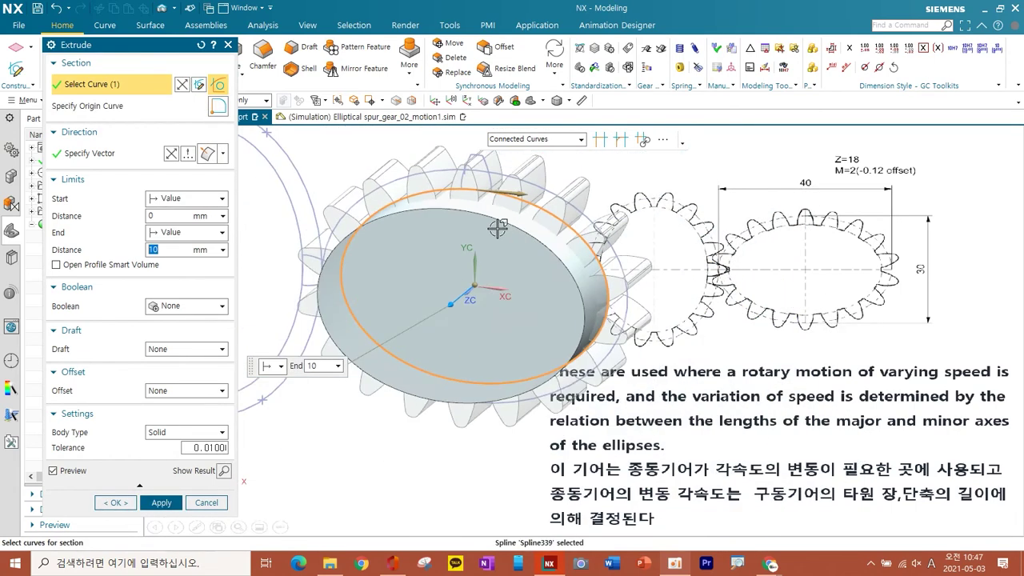
middle_click_drag(423, 291, 403, 293)
left_click(182, 202)
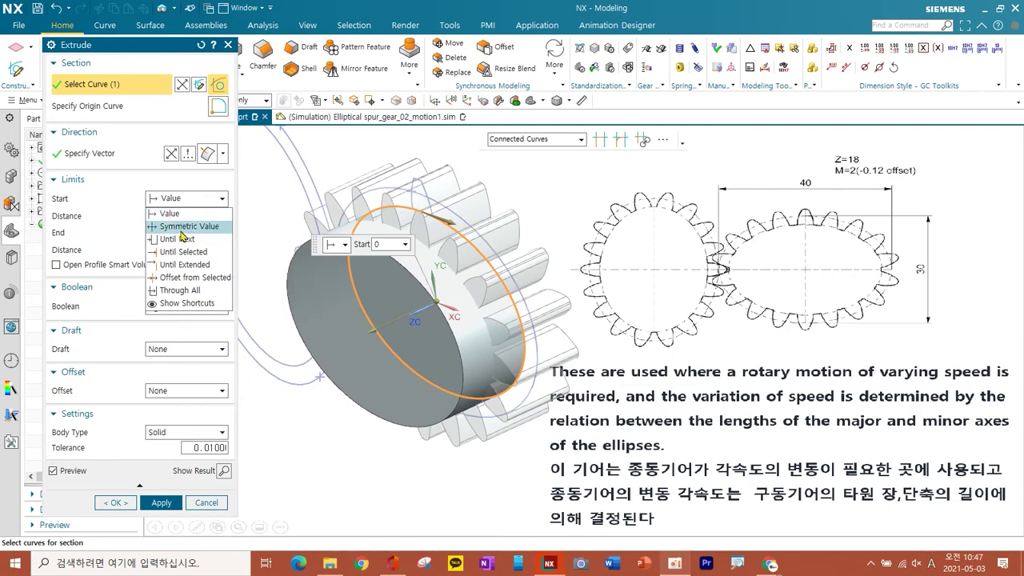
left_click(180, 227)
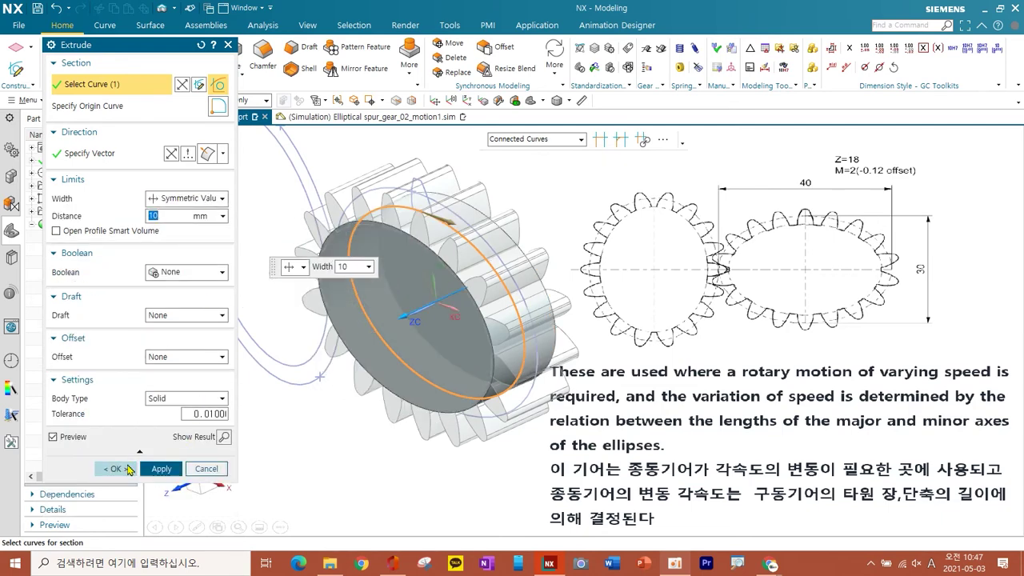
left_click(115, 466)
Unite the elliptical gear body as target with all 18 surrounding teeth as tools
middle_click_drag(424, 360, 403, 338)
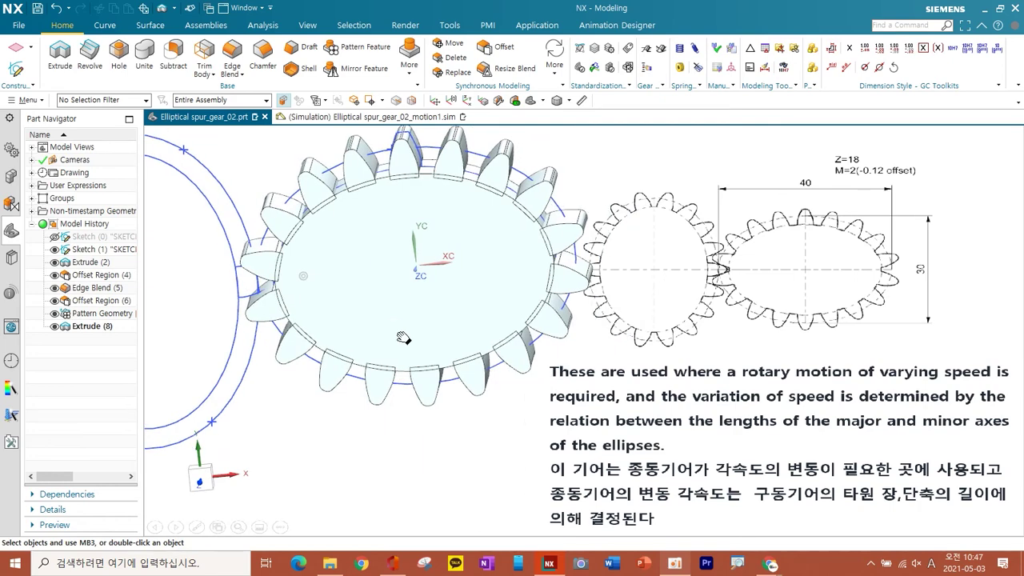
left_click(144, 54)
left_click(388, 288)
scroll(388, 288, "down", 3)
left_click_drag(306, 187, 517, 373)
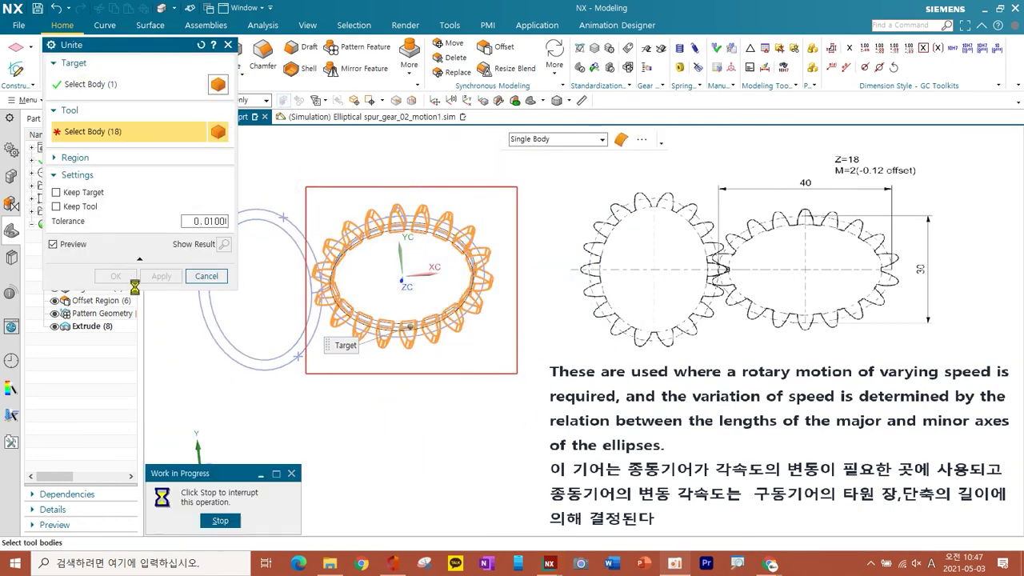
left_click(126, 278)
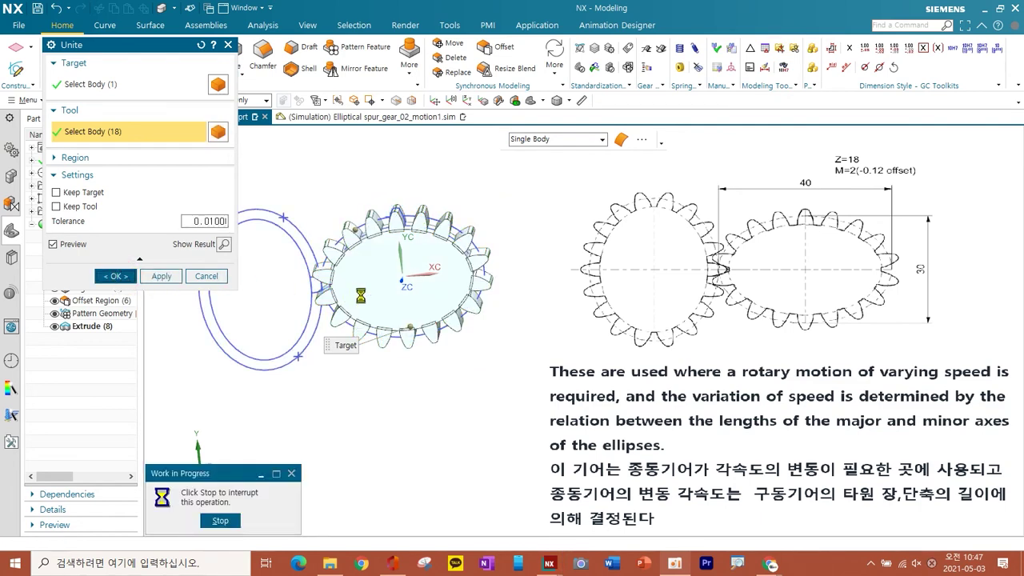
Set up an extrusion of the vertical ellipse's closed tooth profile at the mesh point with a symmetric value of 10 mm
left_click(543, 100)
left_click(556, 157)
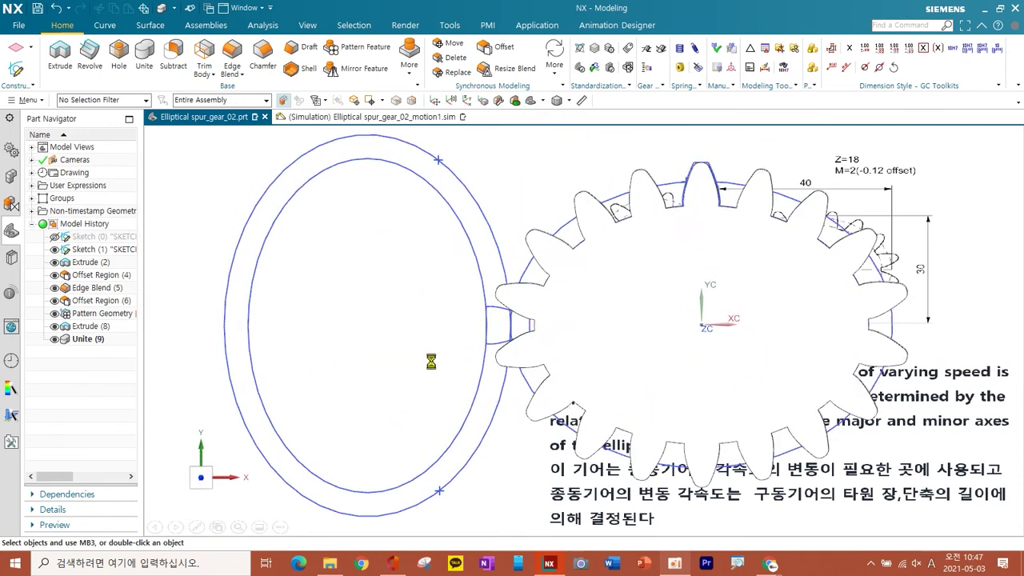
middle_click_drag(431, 362, 373, 327, "shift")
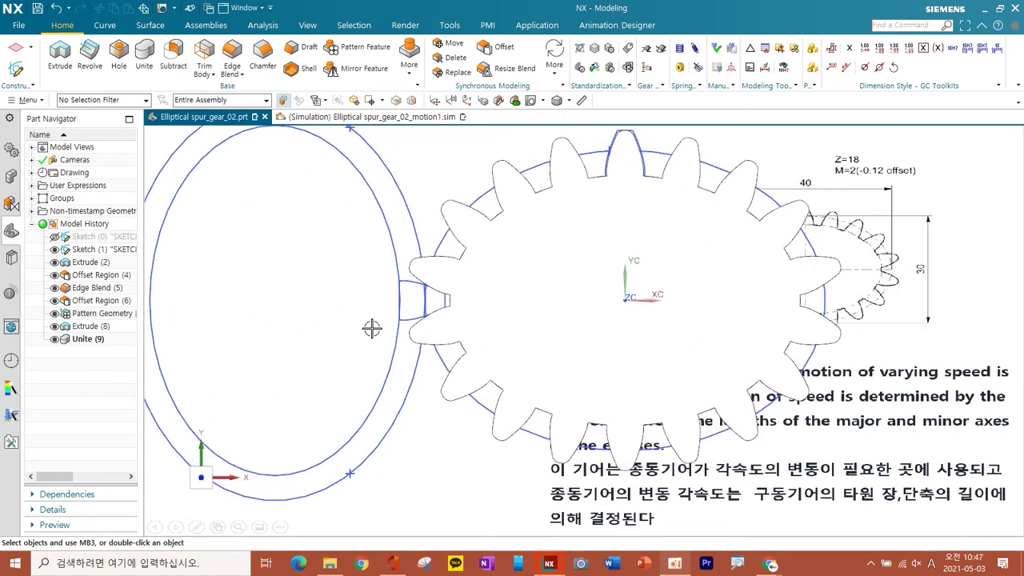
left_click(60, 55)
scroll(404, 302, "up", 5)
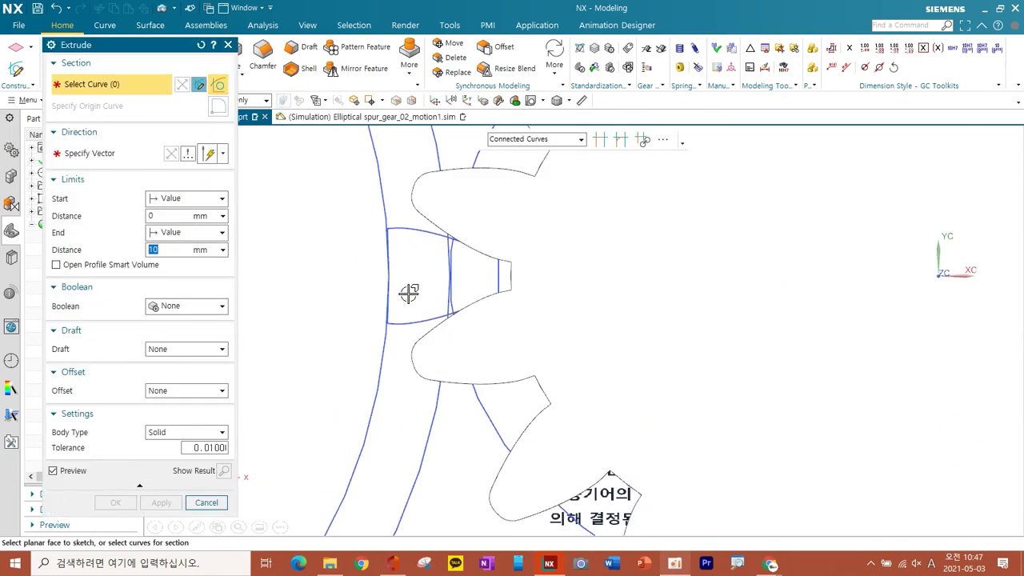
left_click(415, 231)
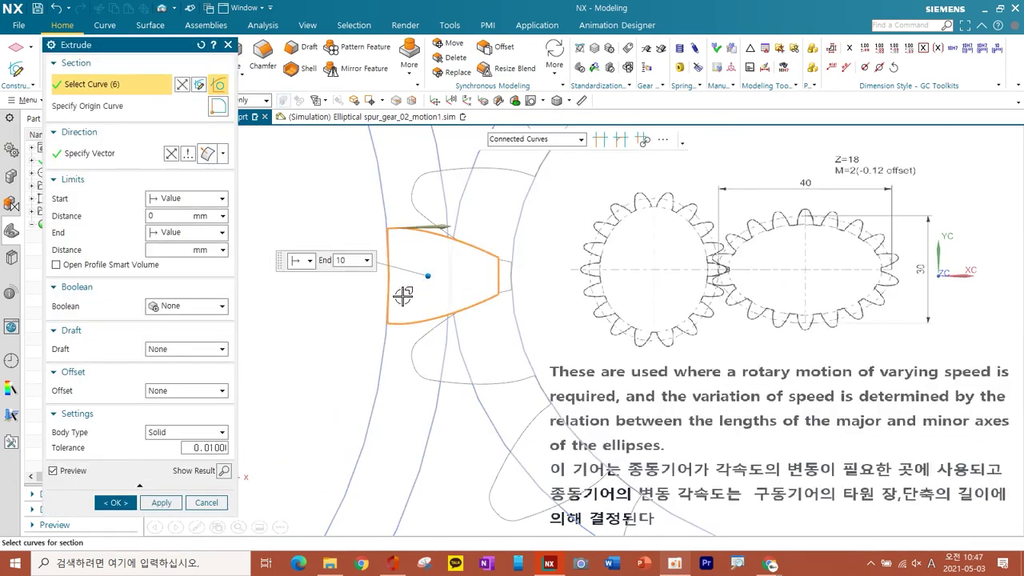
scroll(402, 286, "down", 4)
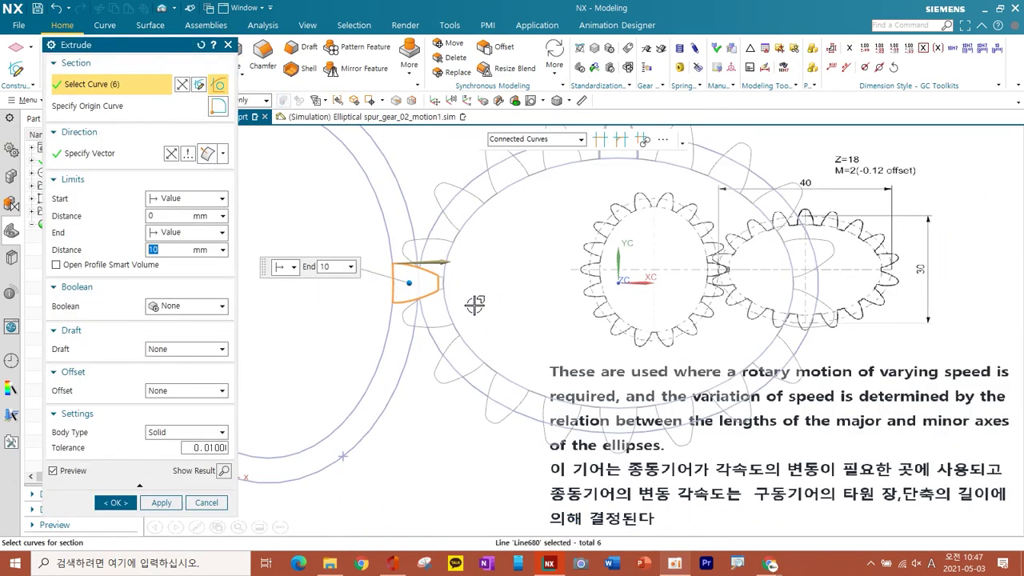
middle_click_drag(481, 311, 264, 432)
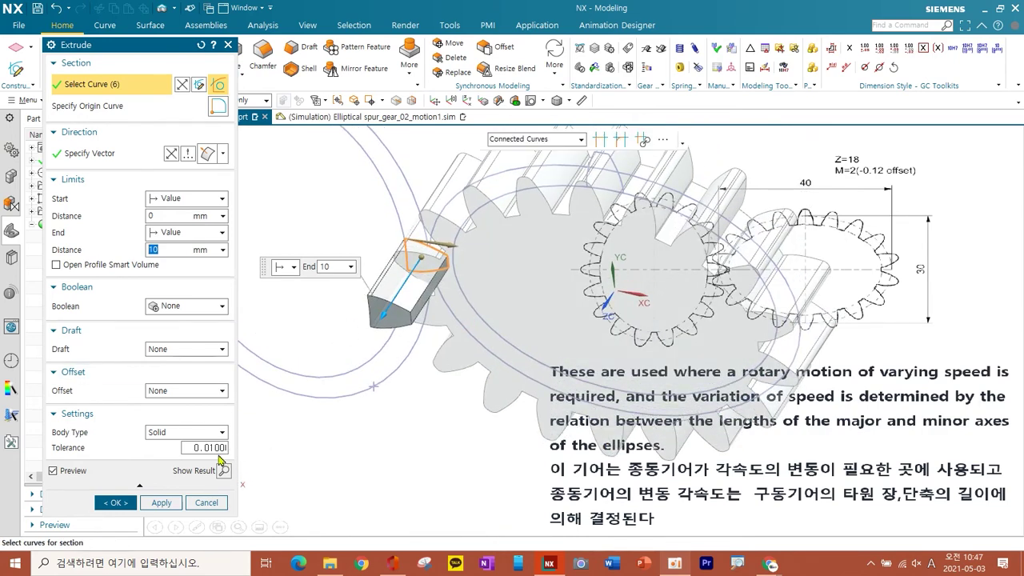
left_click(170, 201)
left_click(170, 231)
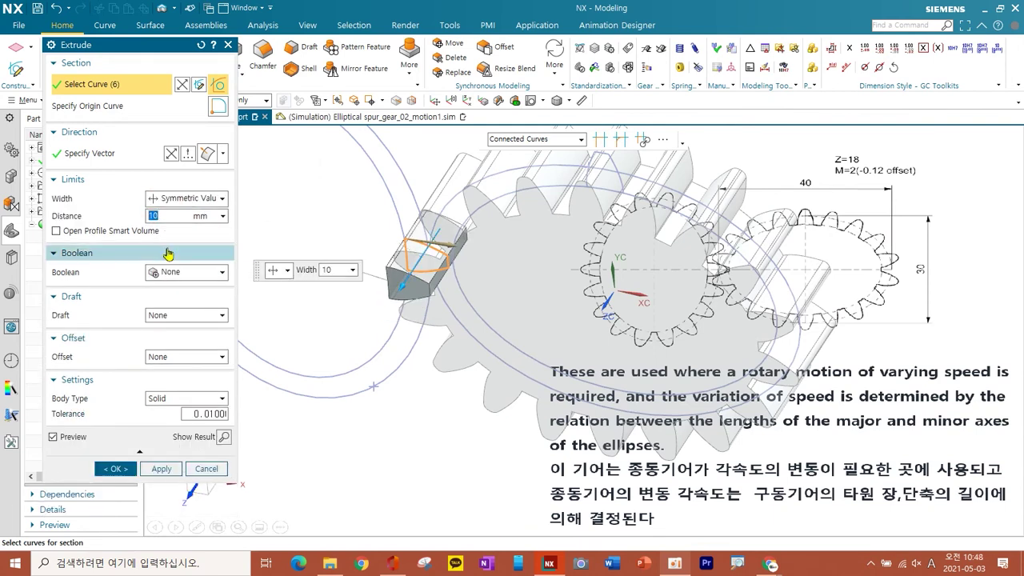
Apply a single-sided offset of -0.12 mm to the vertical ellipse's tooth extrusion and create the solid
left_click(183, 357)
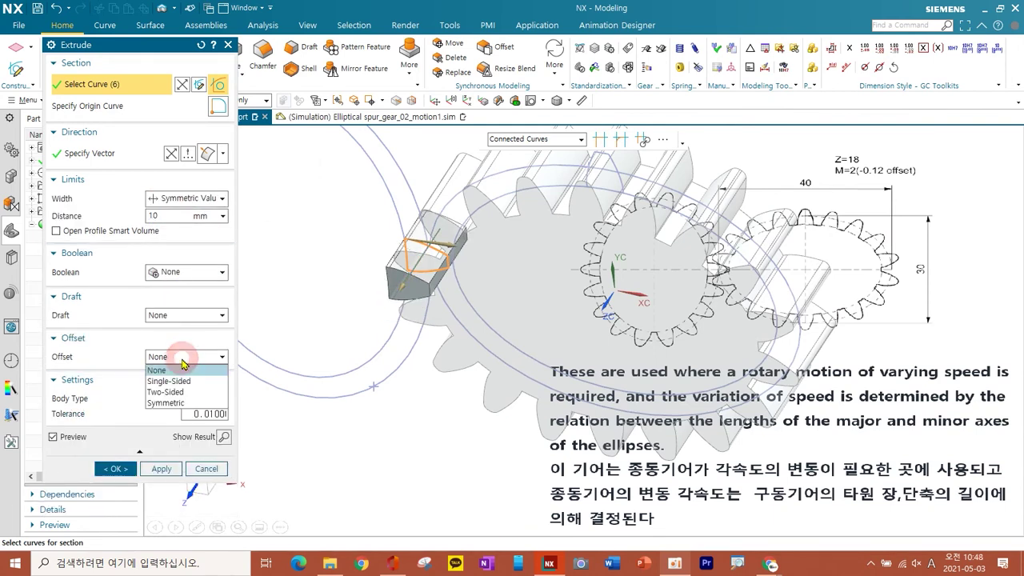
left_click(180, 384)
left_click(180, 373)
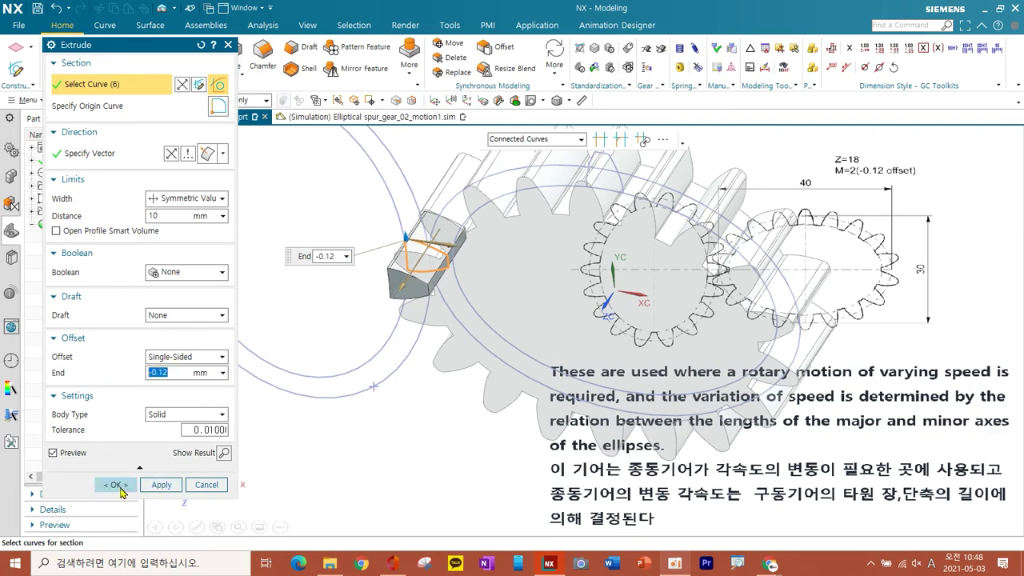
left_click(117, 485)
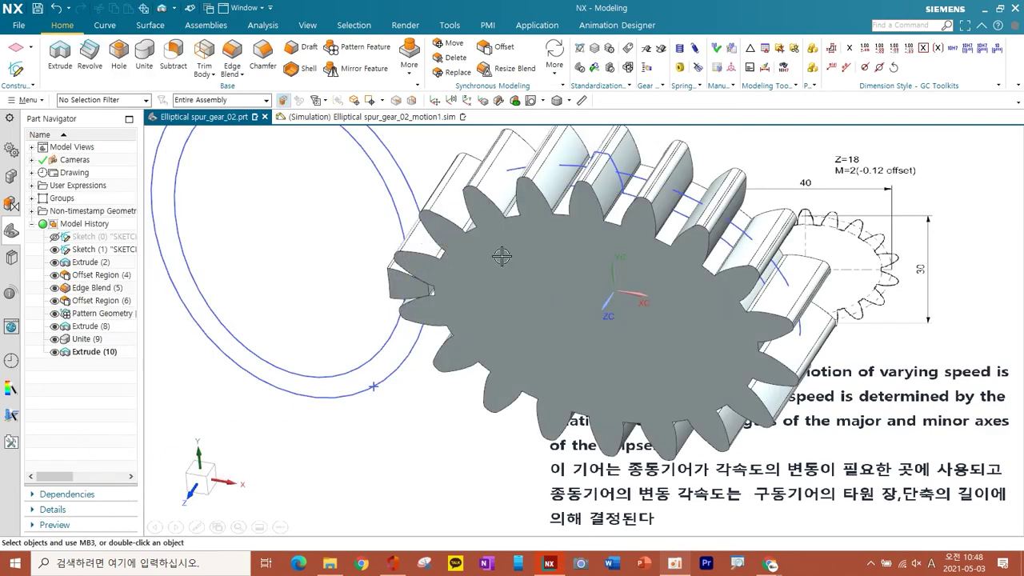
Offset the wide base face of the vertical gear's tooth outward by 0.5 mm with Offset Region
left_click(531, 105)
scroll(521, 304, "up", 8)
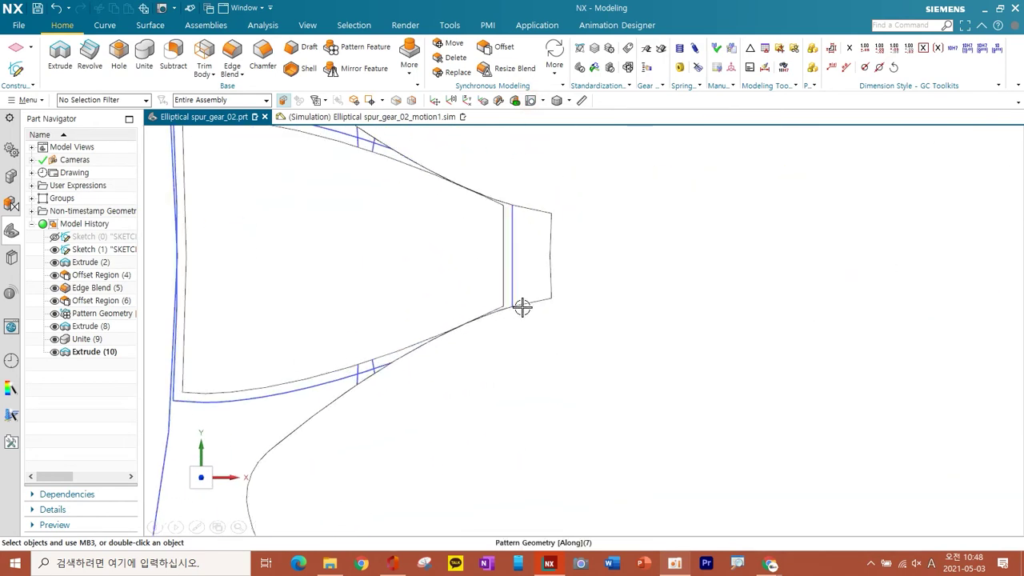
scroll(501, 285, "up", 3)
scroll(501, 286, "down", 6)
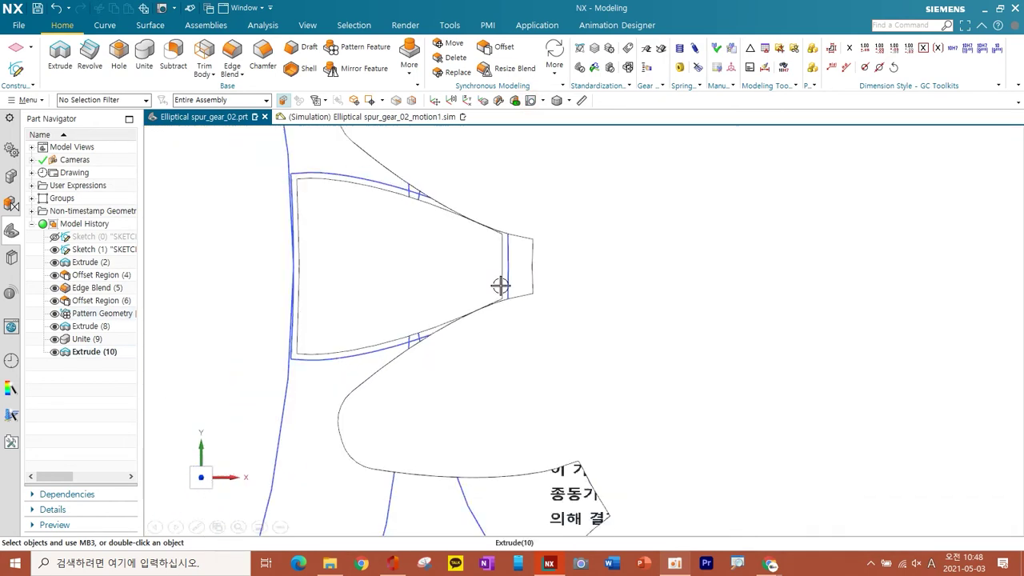
scroll(500, 284, "down", 2)
middle_click_drag(499, 283, 445, 287)
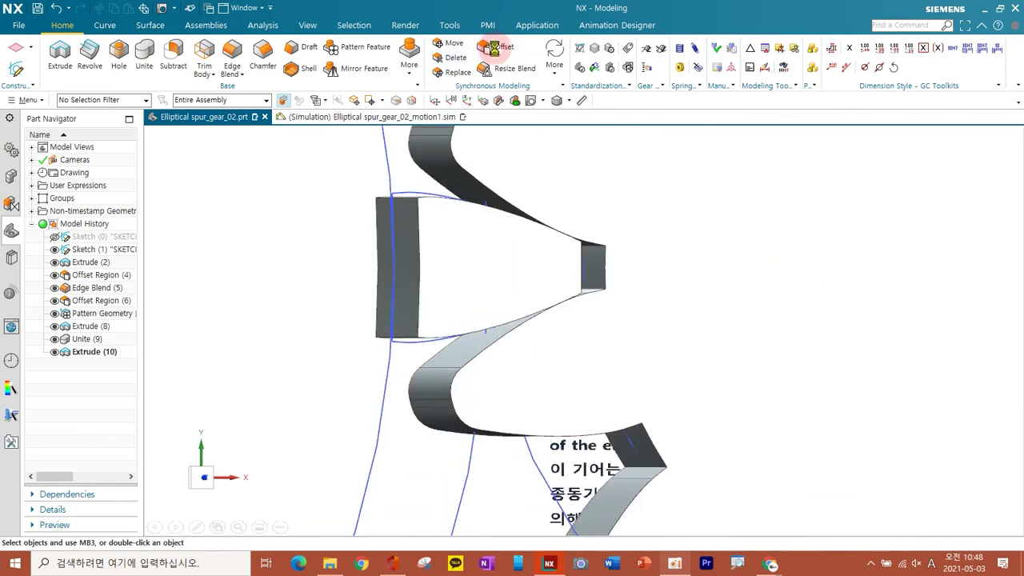
left_click(407, 297)
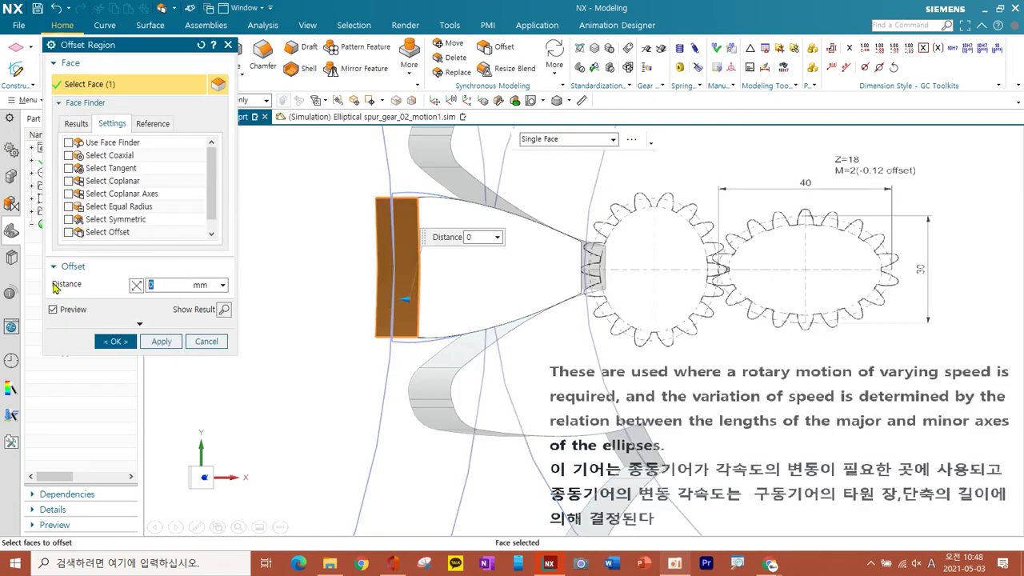
key("Return")
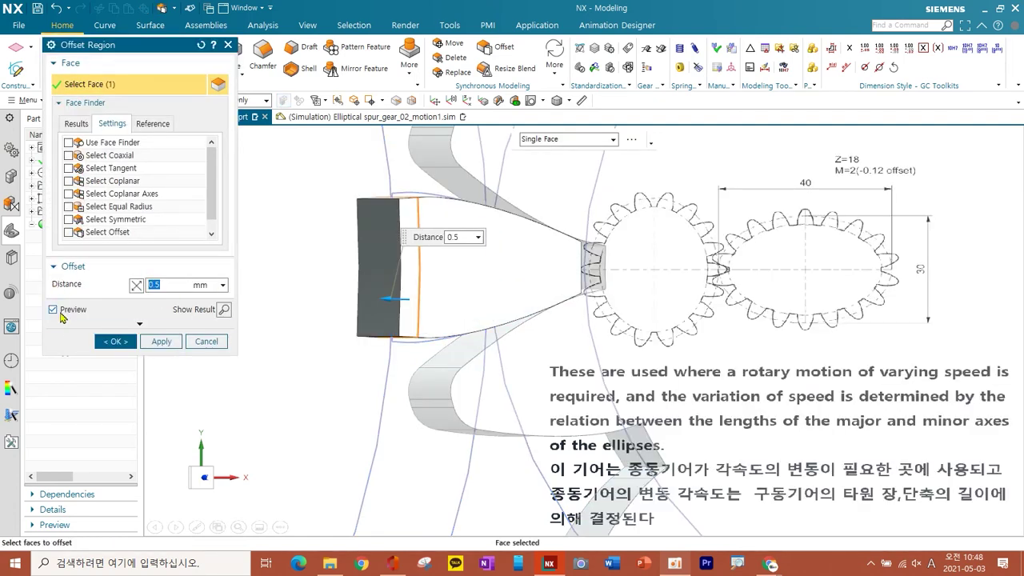
left_click(112, 341)
Hide the horizontal gear body to expose the single tooth of the vertical gear
middle_click_drag(542, 265, 433, 285)
key("ctrl+b")
left_click(571, 344)
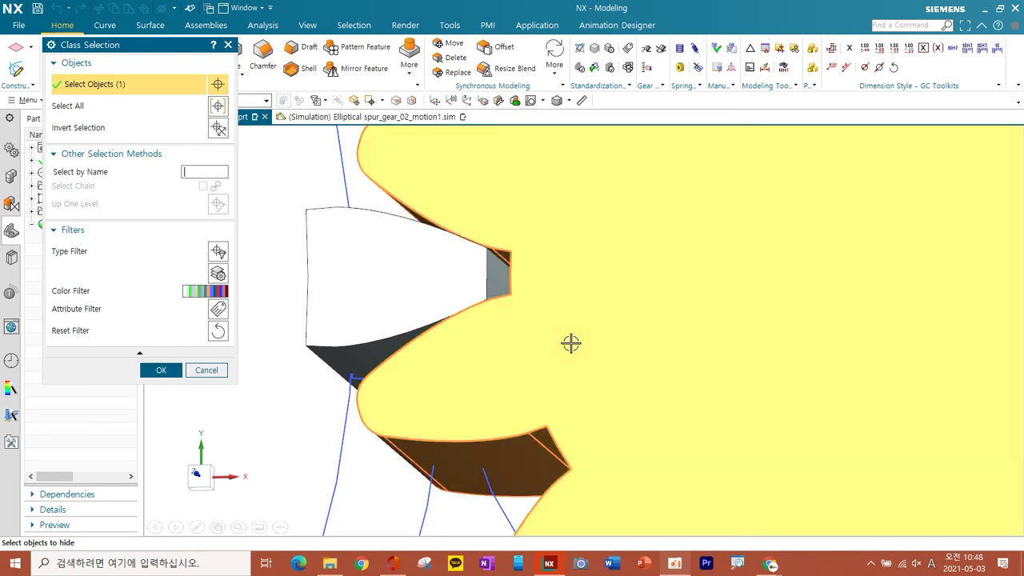
middle_click(572, 343)
Blend the two tip edges of the vertical gear's tooth with a 0.8 mm radius
left_click(232, 56)
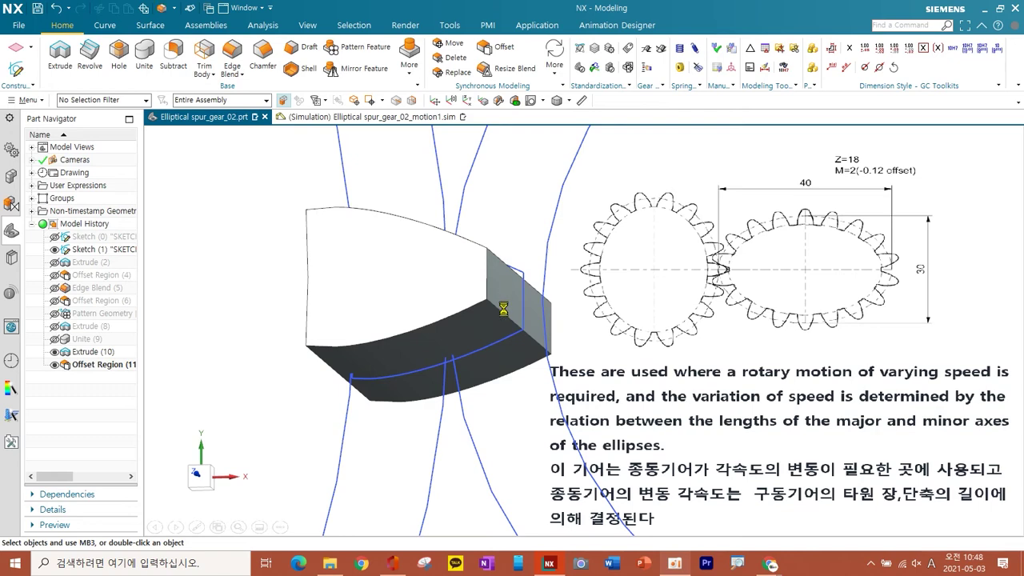
scroll(503, 311, "up", 1)
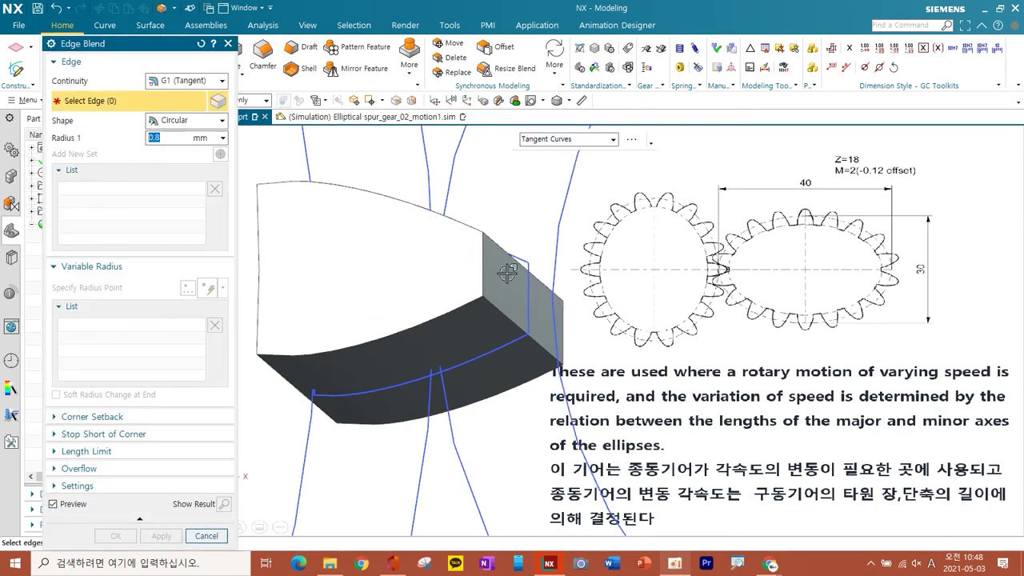
left_click(500, 239)
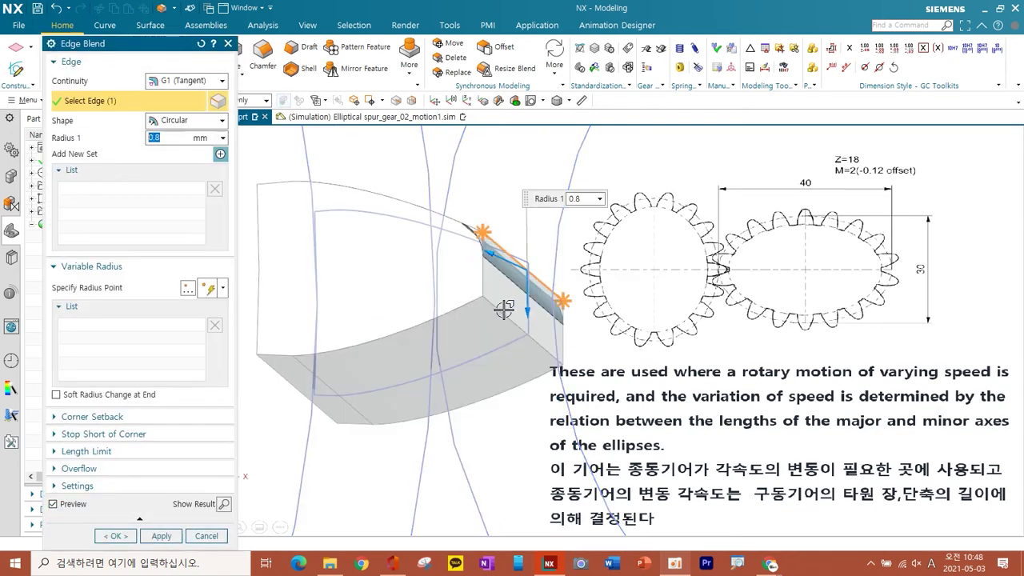
left_click(499, 314)
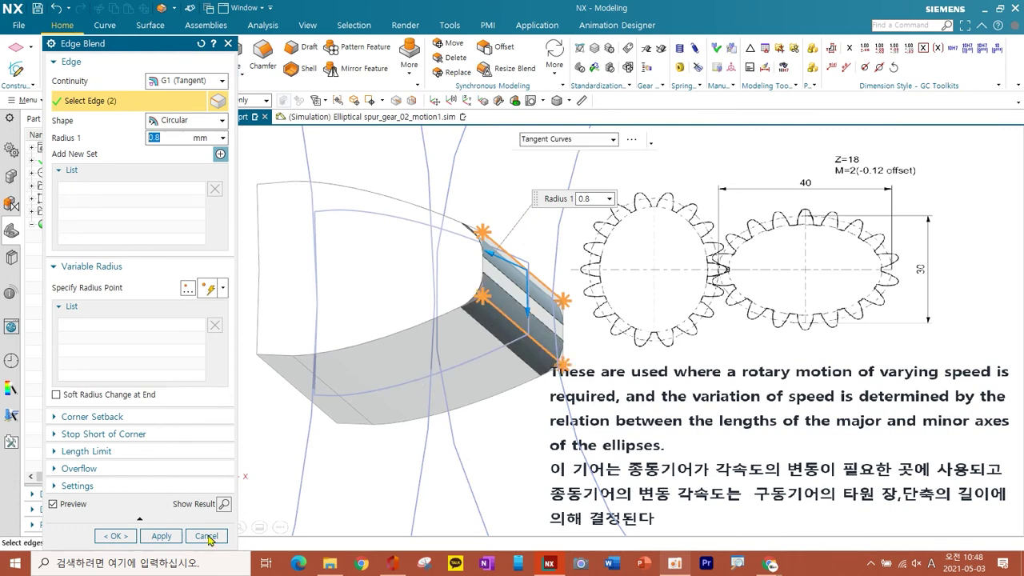
type("1")
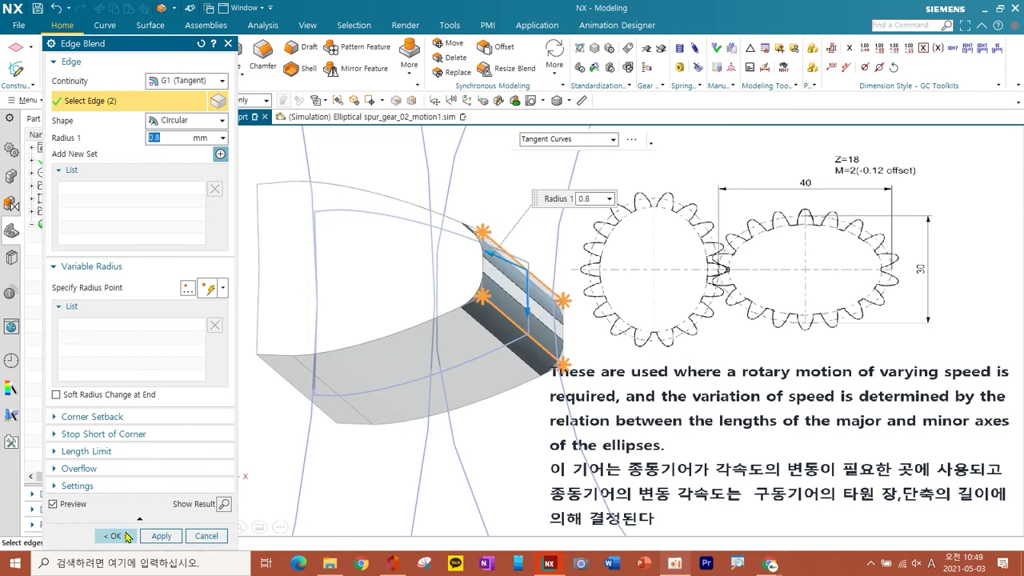
left_click(116, 535)
Show the hidden horizontal gear body again
scroll(473, 339, "down", 5)
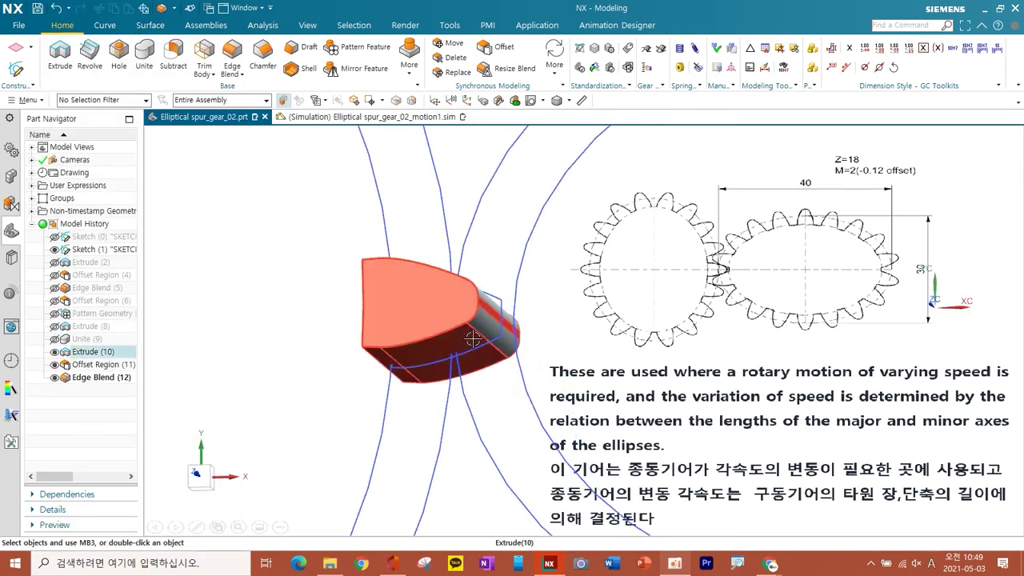
middle_click_drag(509, 317, 449, 386)
key("F8")
key("ctrl+shift+k")
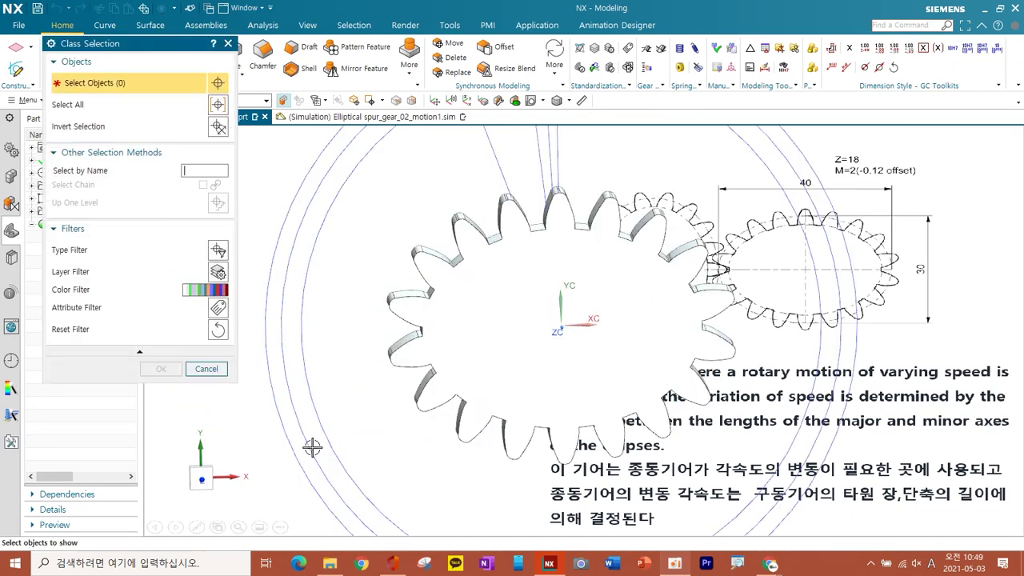
left_click(464, 314)
middle_click(463, 315)
Set the display translucency of the horizontal gear body and the vertical gear's tooth to 50
middle_click_drag(463, 315, 458, 313)
left_click(533, 102)
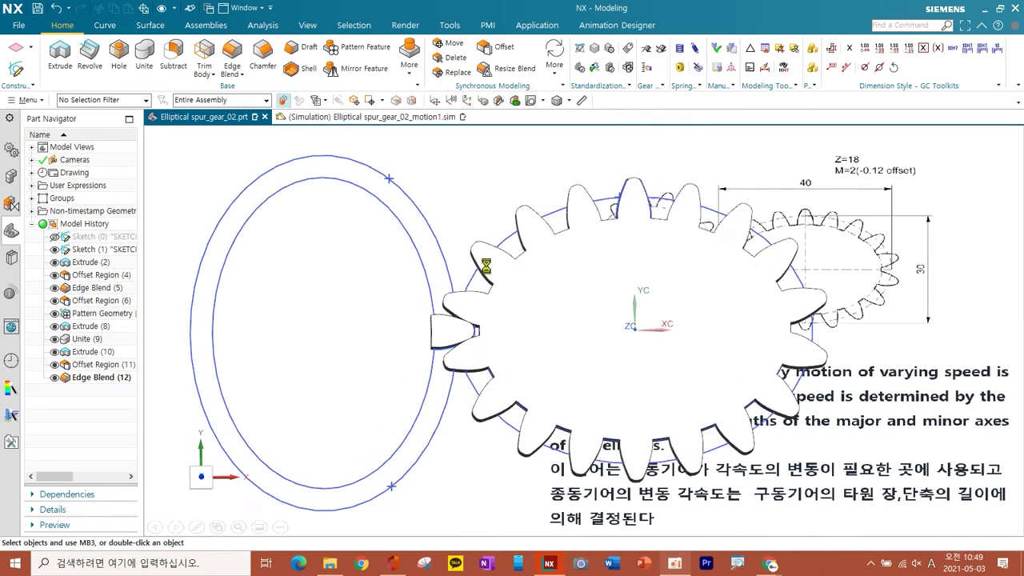
middle_click_drag(574, 363, 522, 377, "shift")
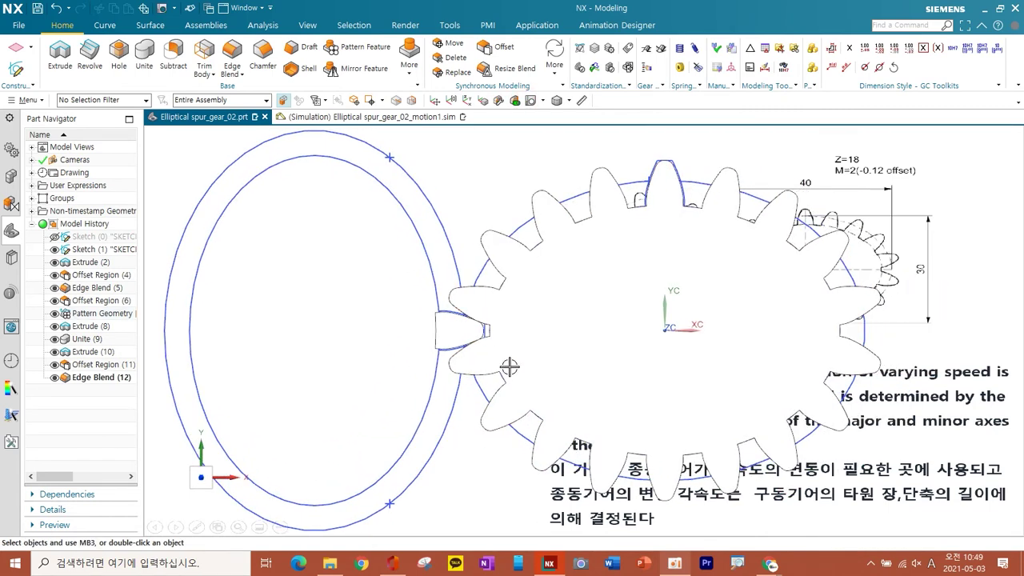
key("ctrl+j")
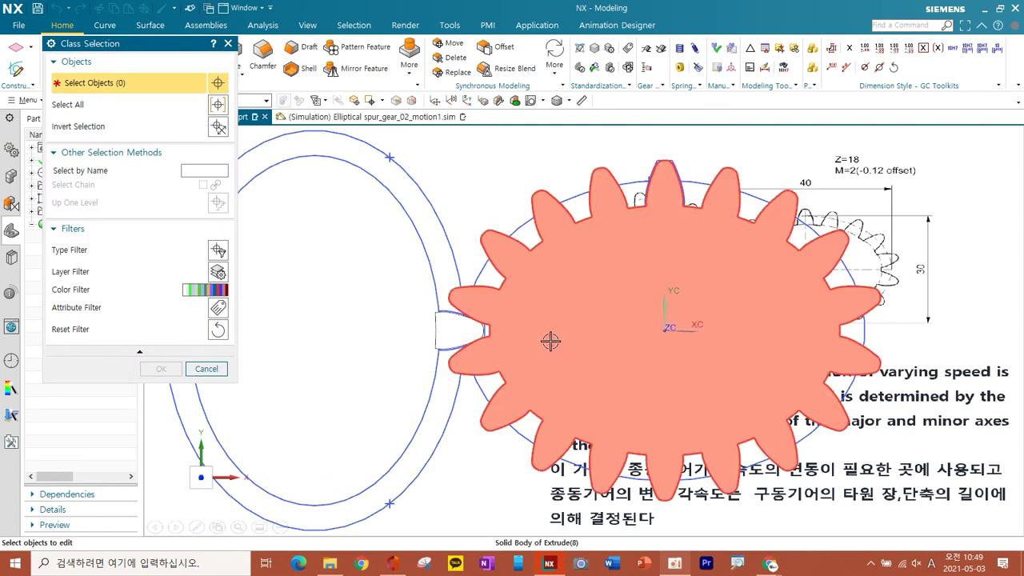
left_click(550, 342)
left_click(463, 329)
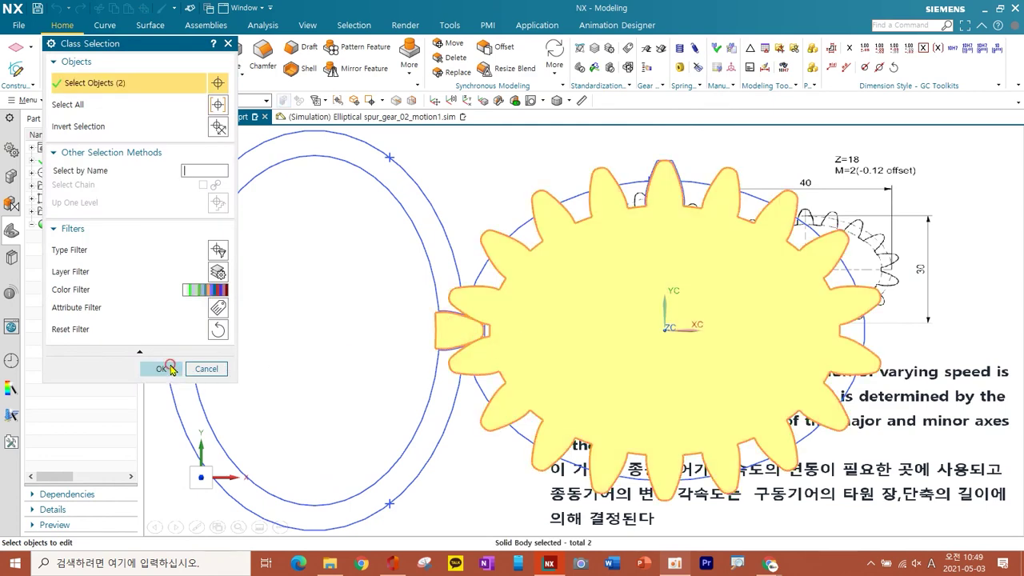
left_click(162, 369)
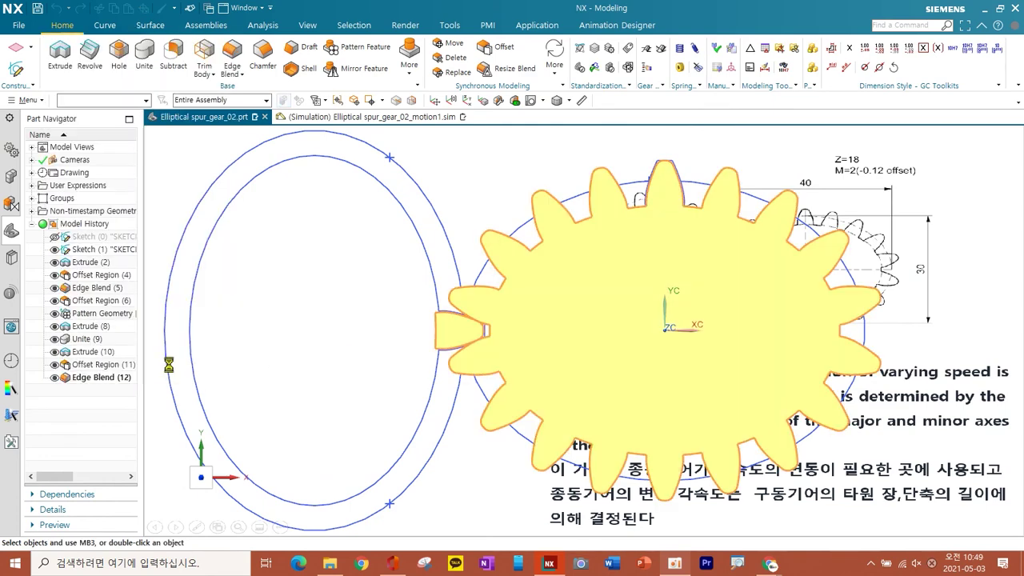
left_click(140, 218)
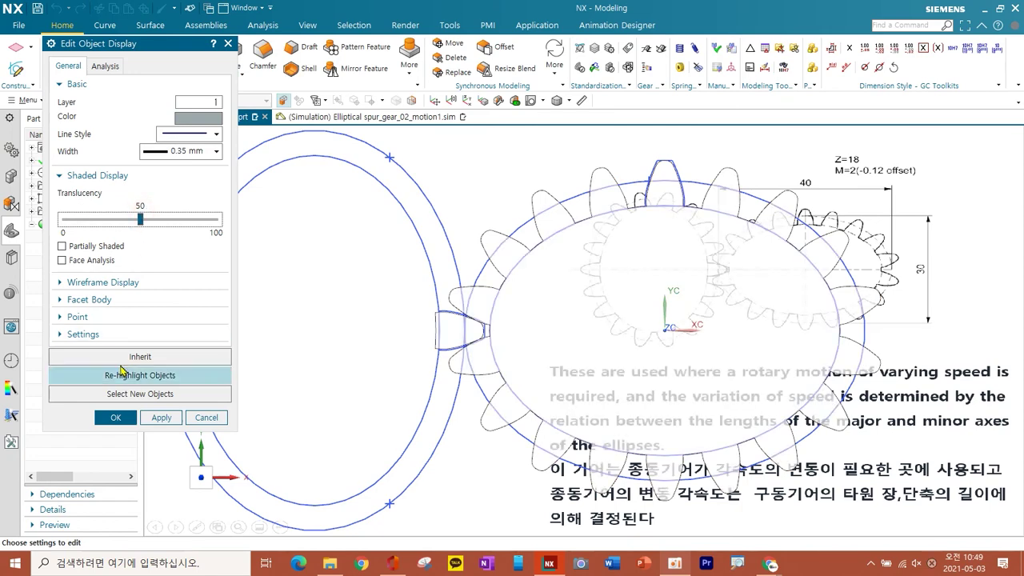
left_click(119, 416)
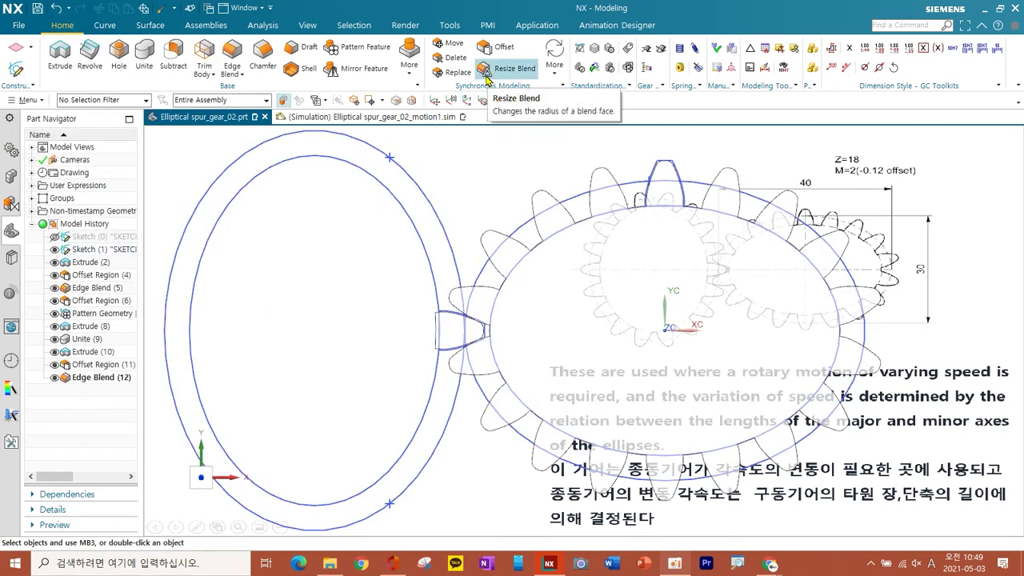
Pattern the blended tooth along the outer vertical ellipse using the Offset path method, count 18 and arc-length pitch 6.13985893 mm
left_click(410, 58)
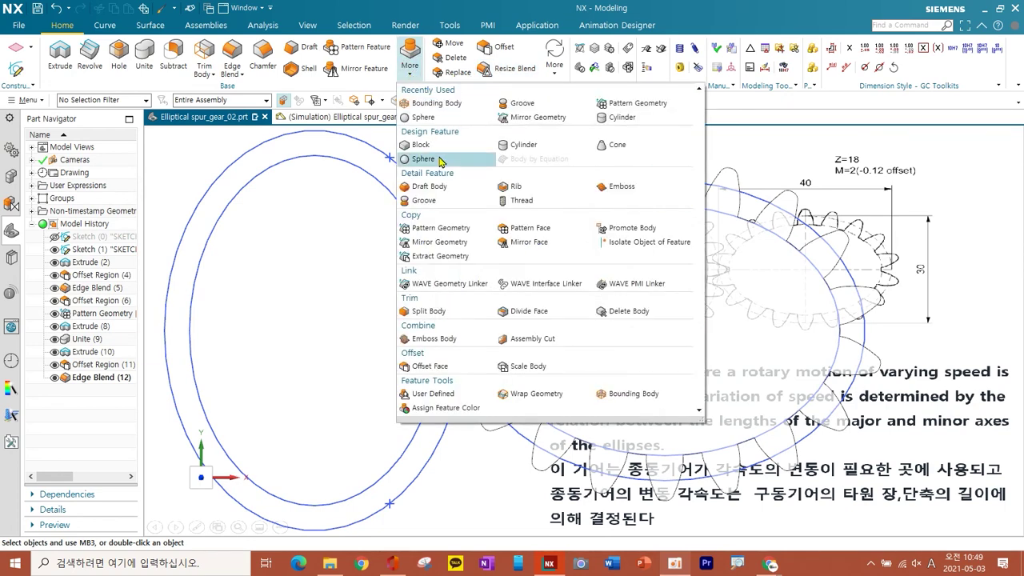
left_click(443, 229)
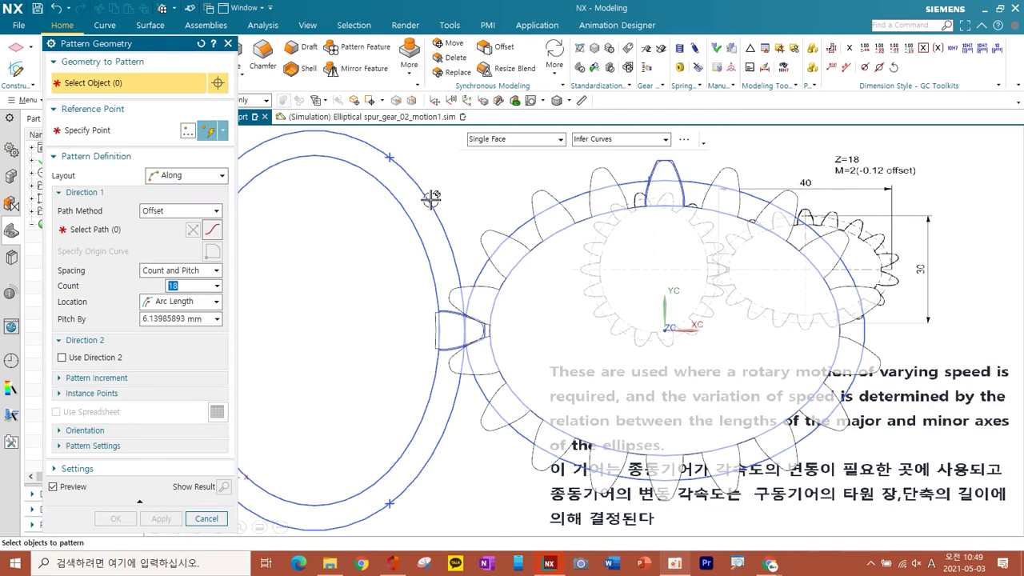
left_click(456, 336)
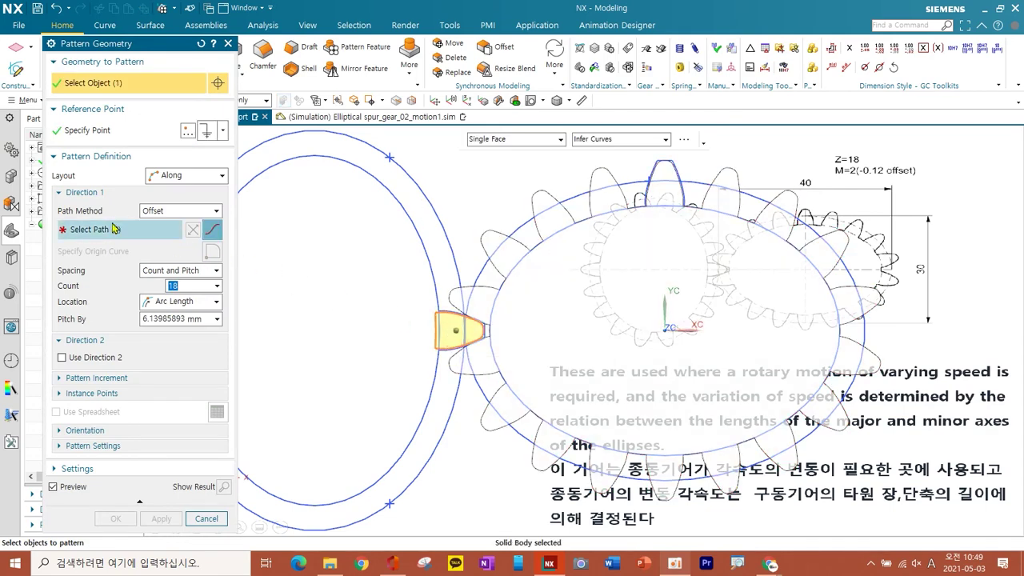
left_click(183, 178)
left_click(178, 242)
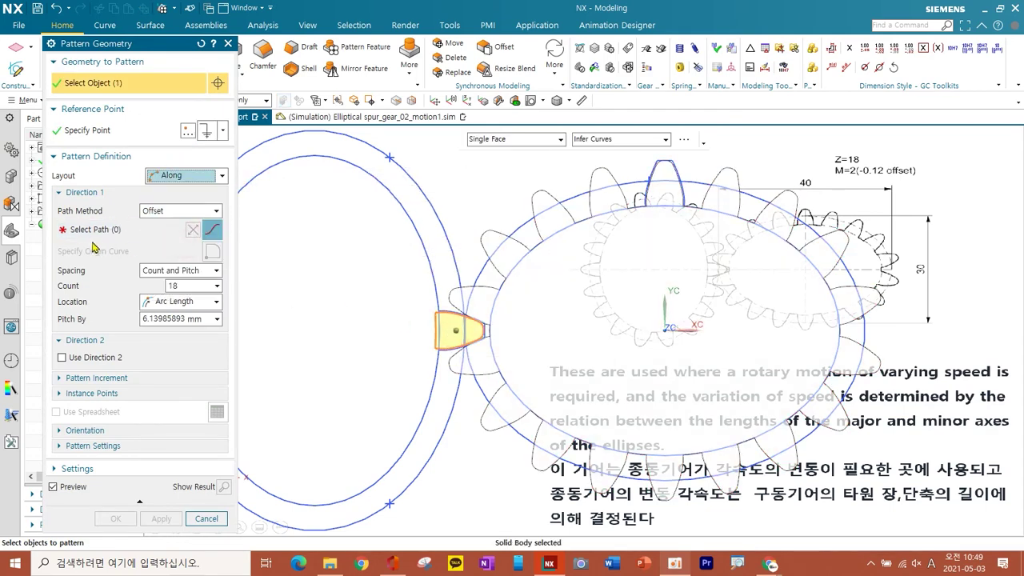
left_click(94, 230)
left_click(421, 210)
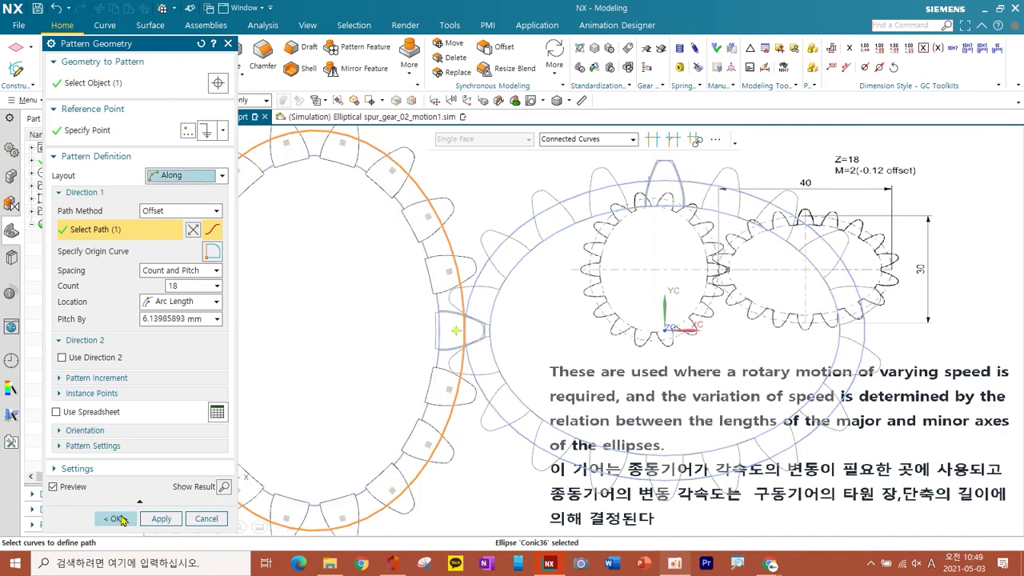
left_click(116, 520)
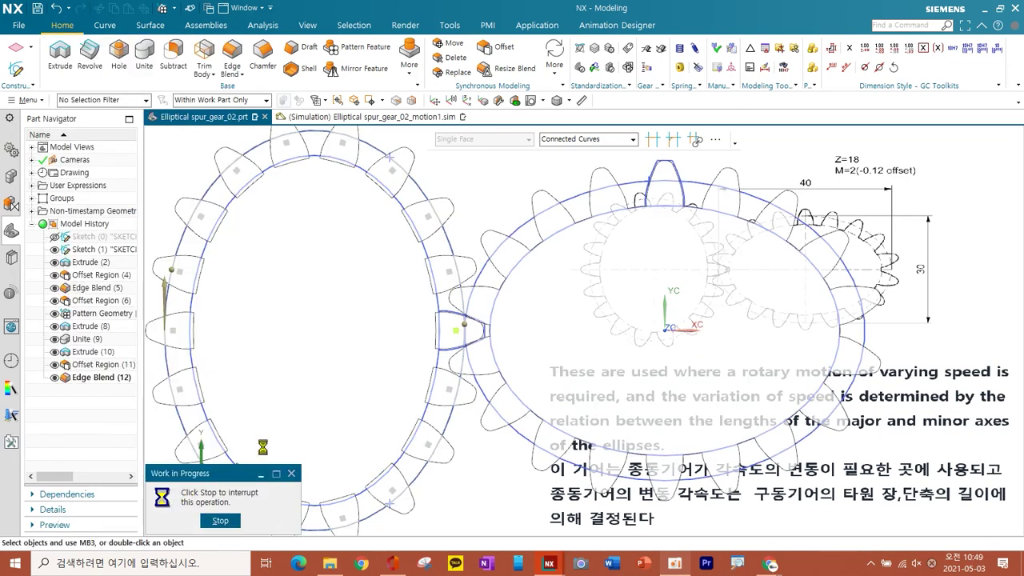
Extrude the inner offset curve of the vertical ellipse as a solid with a symmetric value of 10 mm
left_click(59, 66)
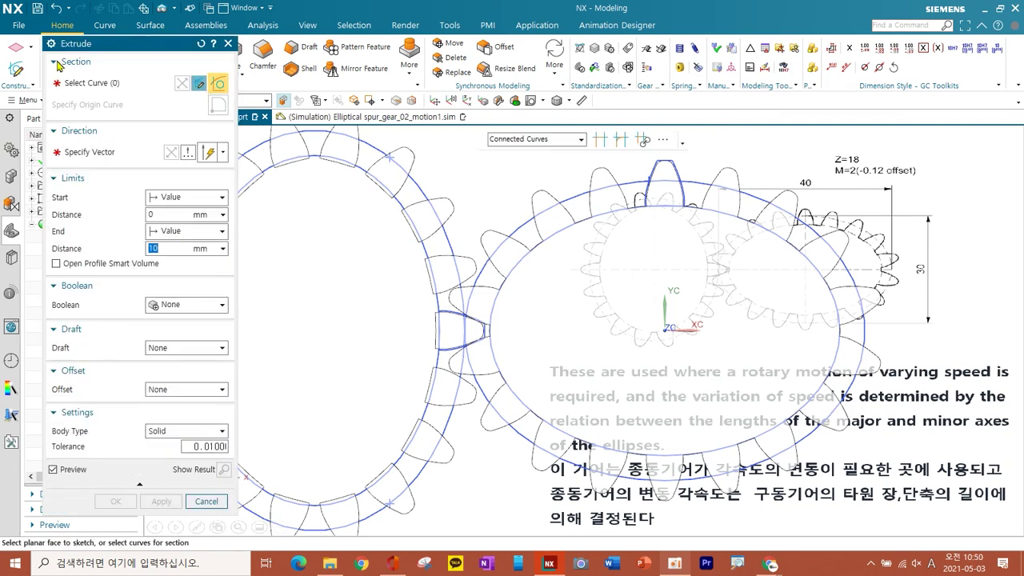
scroll(374, 298, "up", 4)
left_click(508, 319)
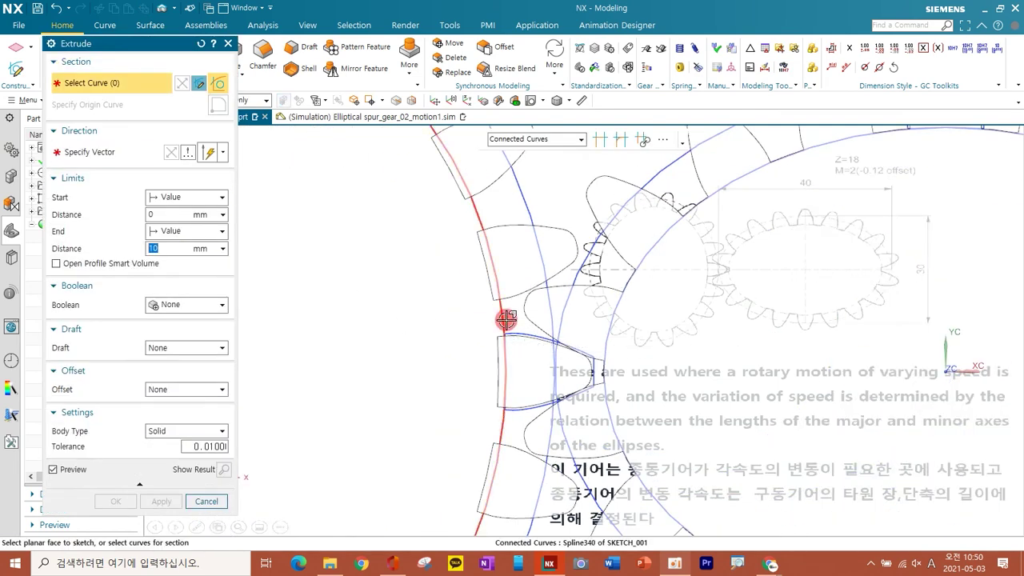
scroll(409, 306, "down", 5)
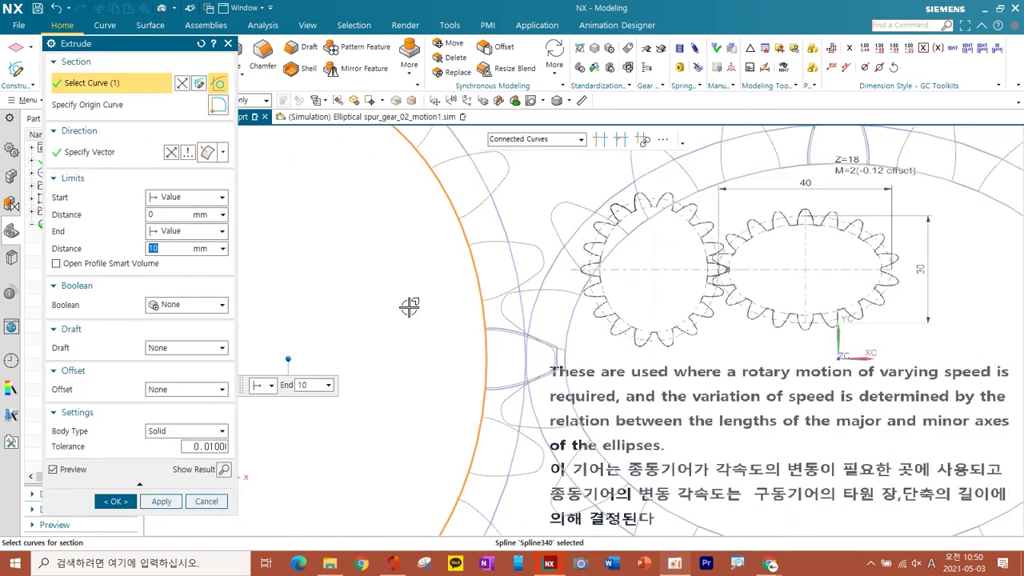
middle_click_drag(408, 306, 404, 272)
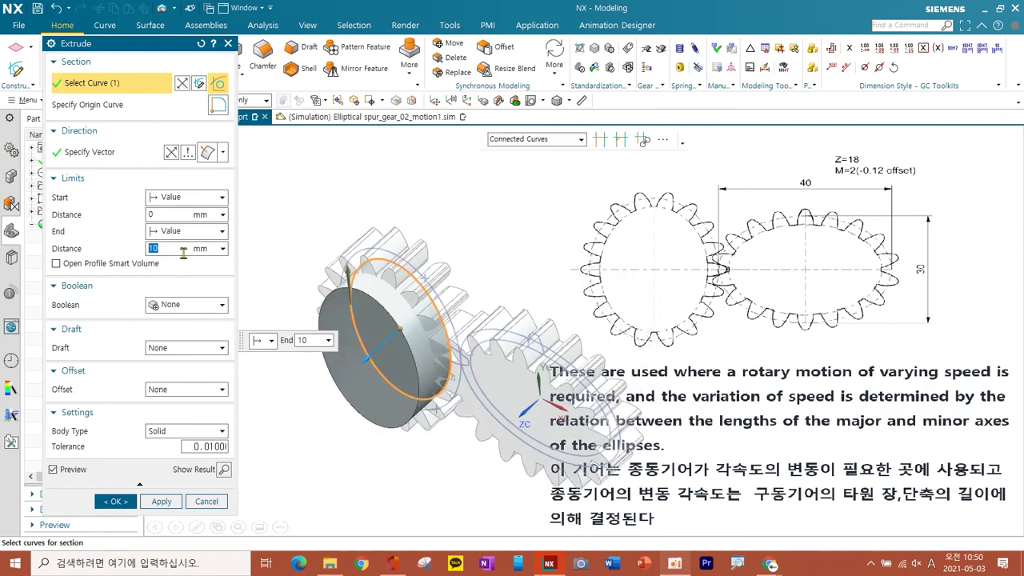
left_click(212, 199)
left_click(190, 227)
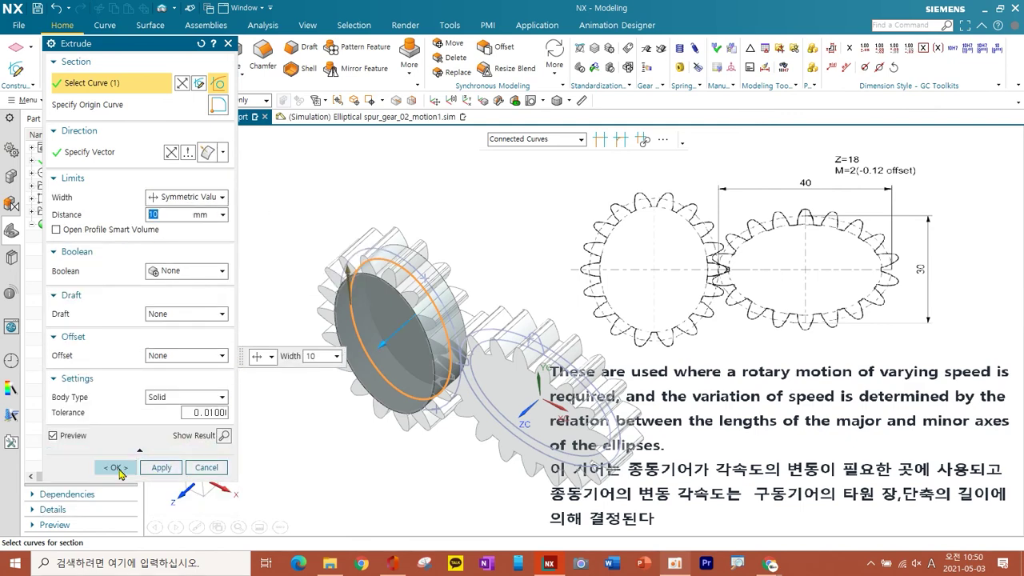
left_click(116, 469)
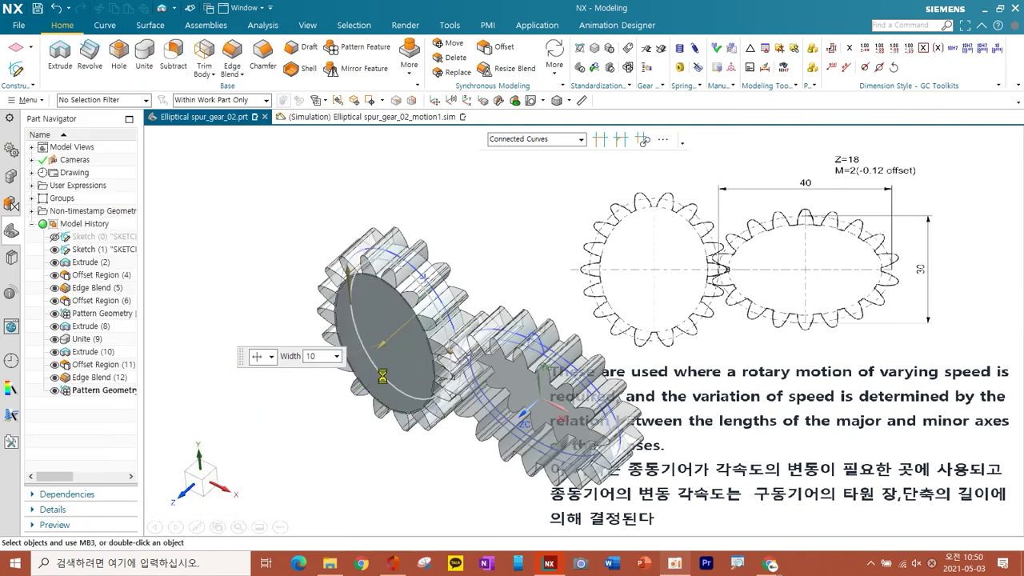
Unite the vertical gear's elliptical body with its 18 patterned teeth into one solid
middle_click_drag(419, 364, 365, 276)
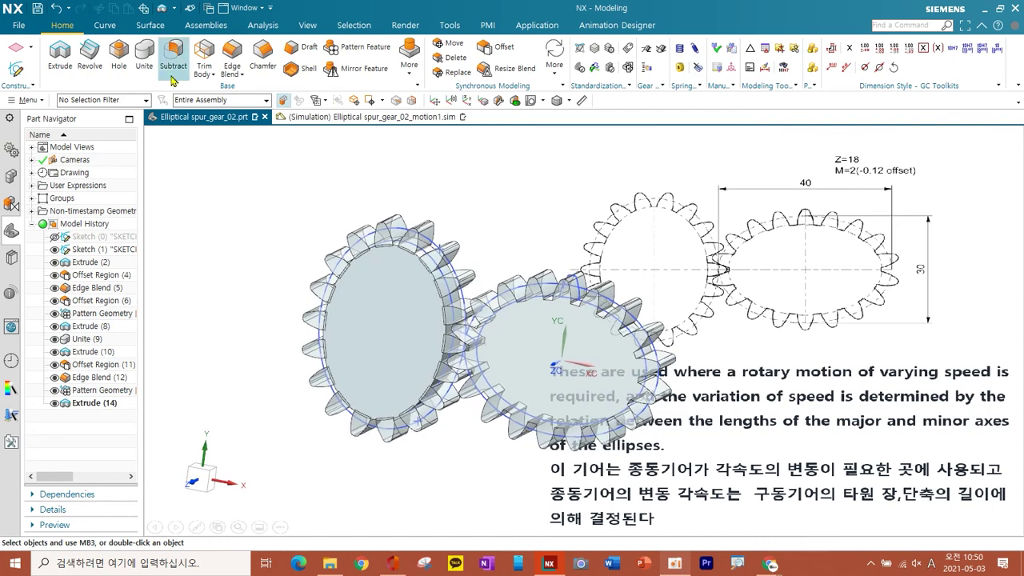
left_click(402, 342)
left_click_drag(315, 195, 474, 447)
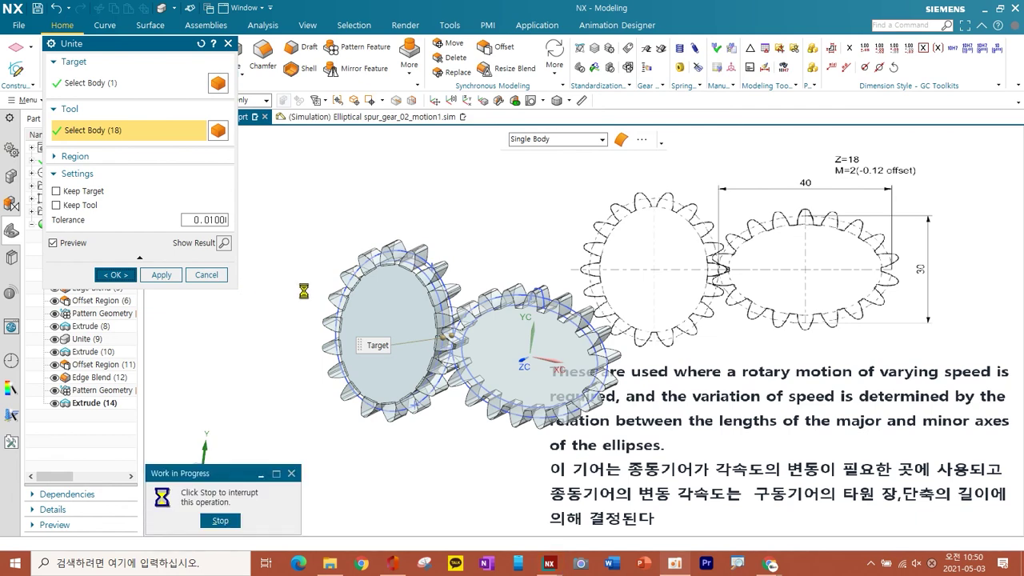
Set the display translucency of the united vertical gear to 50
middle_click_drag(268, 290, 286, 276)
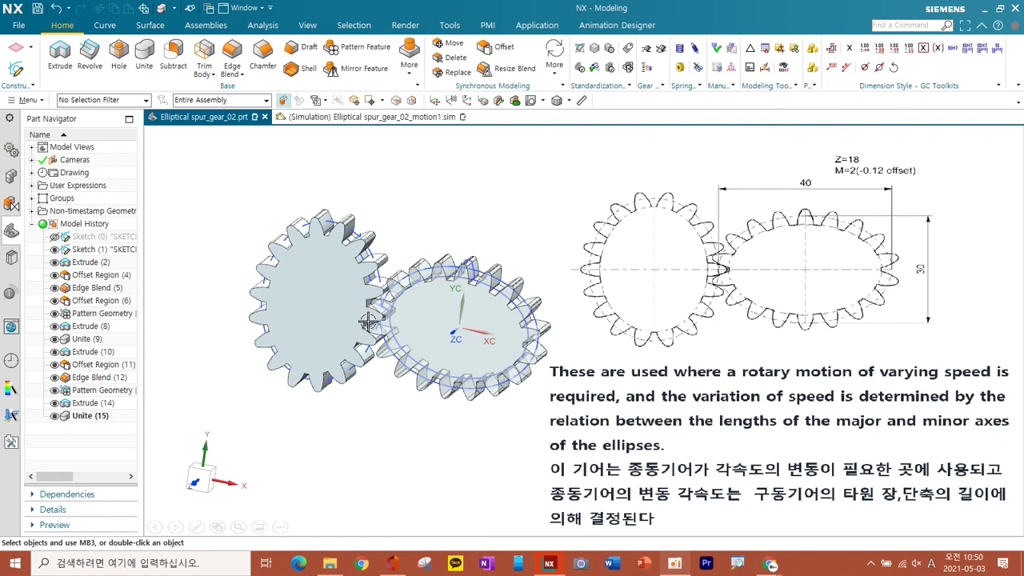
key("ctrl+j")
left_click(319, 321)
left_click(157, 369)
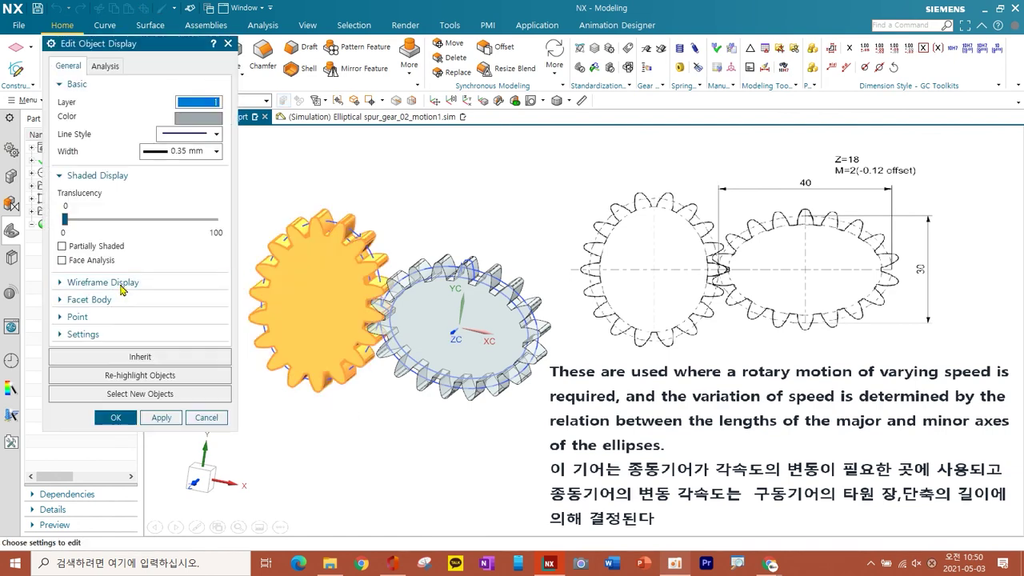
left_click(138, 218)
left_click(137, 218)
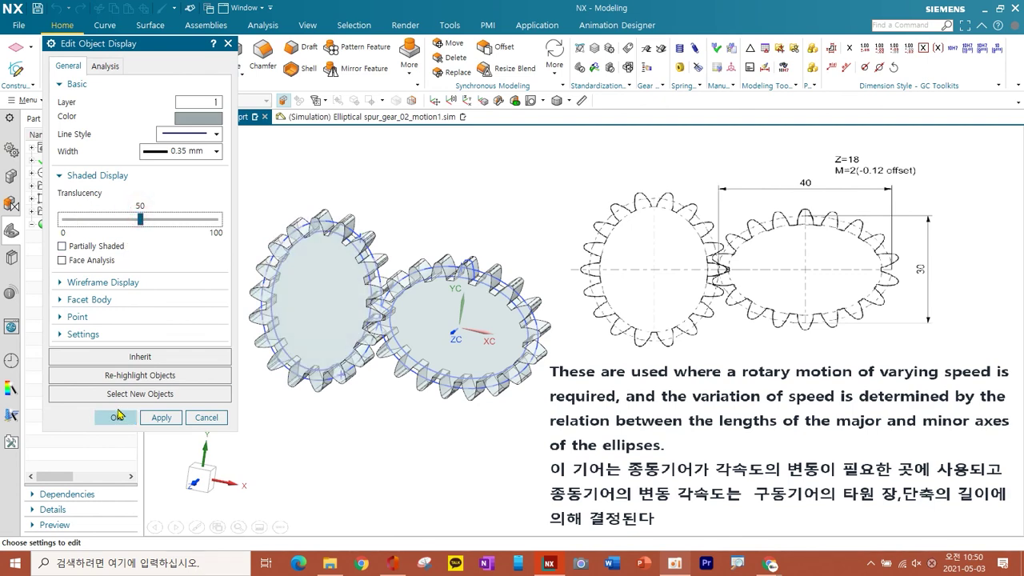
left_click(117, 416)
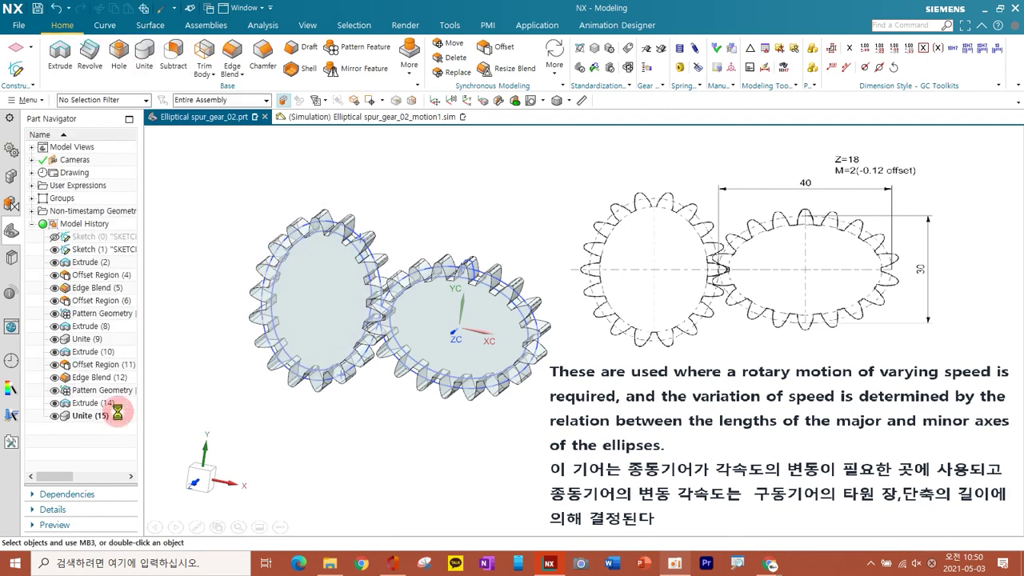
Hide the sketch containing the pitch ellipses and inspect the tooth contact between both gears in a straight front view
left_click(536, 103)
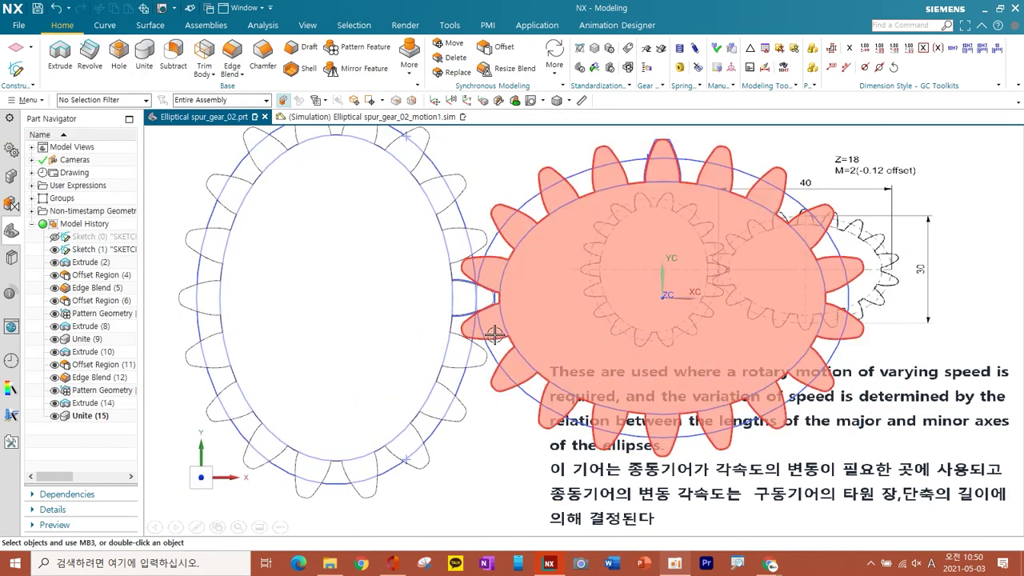
scroll(492, 324, "up", 5)
scroll(411, 384, "down", 3)
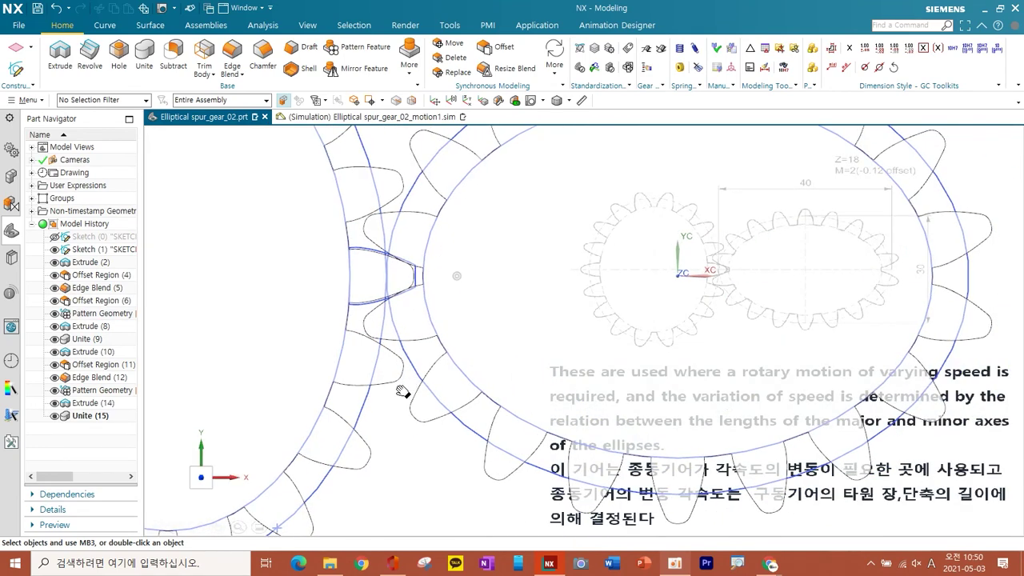
left_click(56, 255)
scroll(347, 296, "down", 3)
scroll(349, 302, "up", 5)
scroll(349, 302, "down", 5)
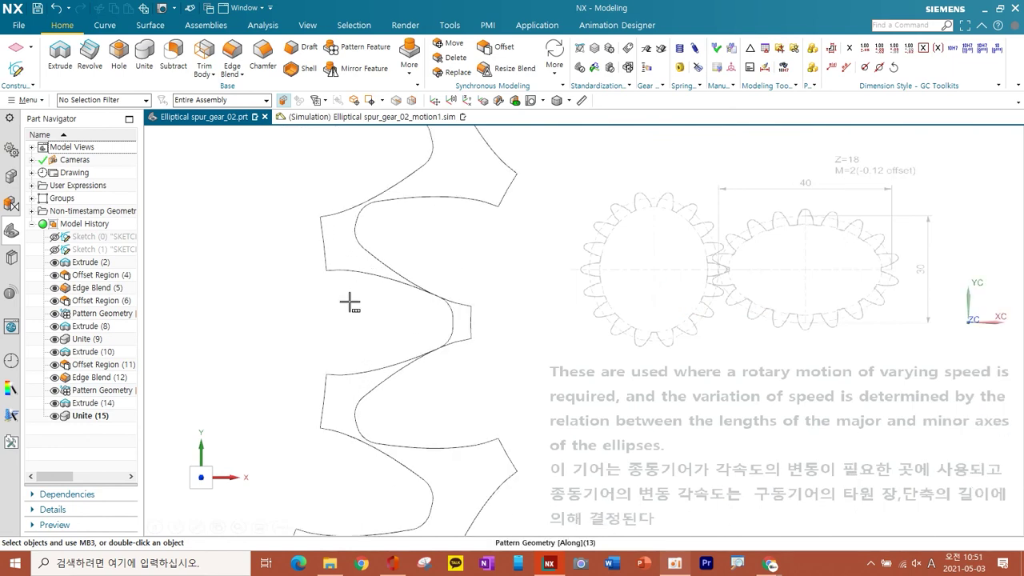
Save the elliptical gear part and check the meshing teeth at the contact zone
left_click(36, 10)
mouse_move(435, 280)
middle_mouse_down()
mouse_move(473, 344)
mouse_move(469, 290)
mouse_move(457, 338)
mouse_move(498, 313)
middle_mouse_up()
key("F8")
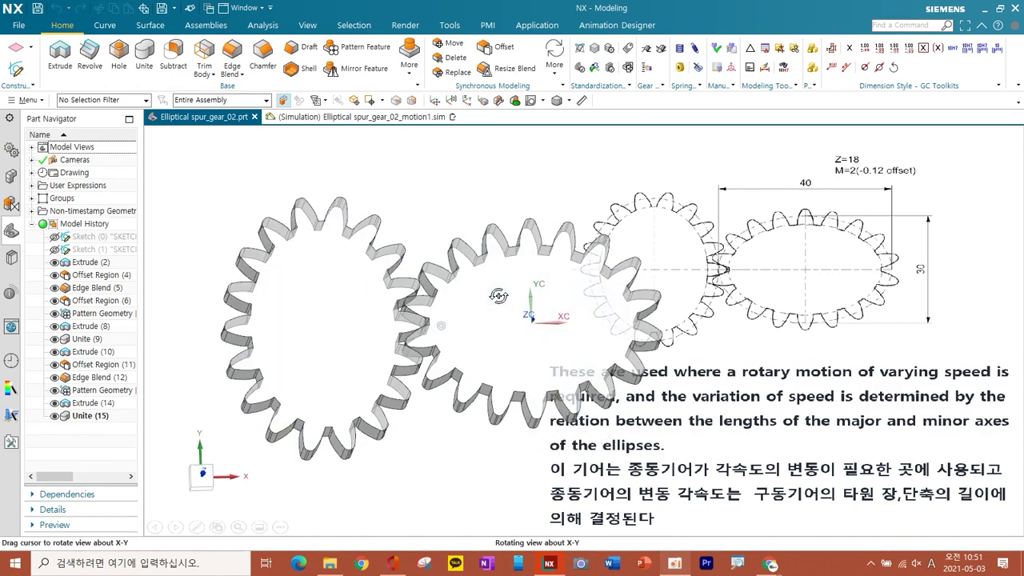
scroll(422, 346, "up", 5)
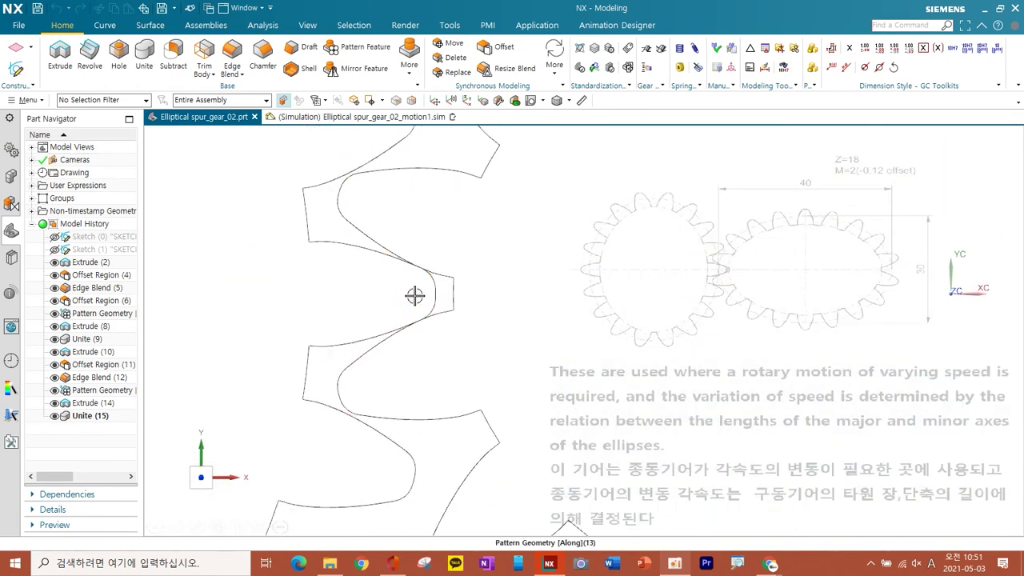